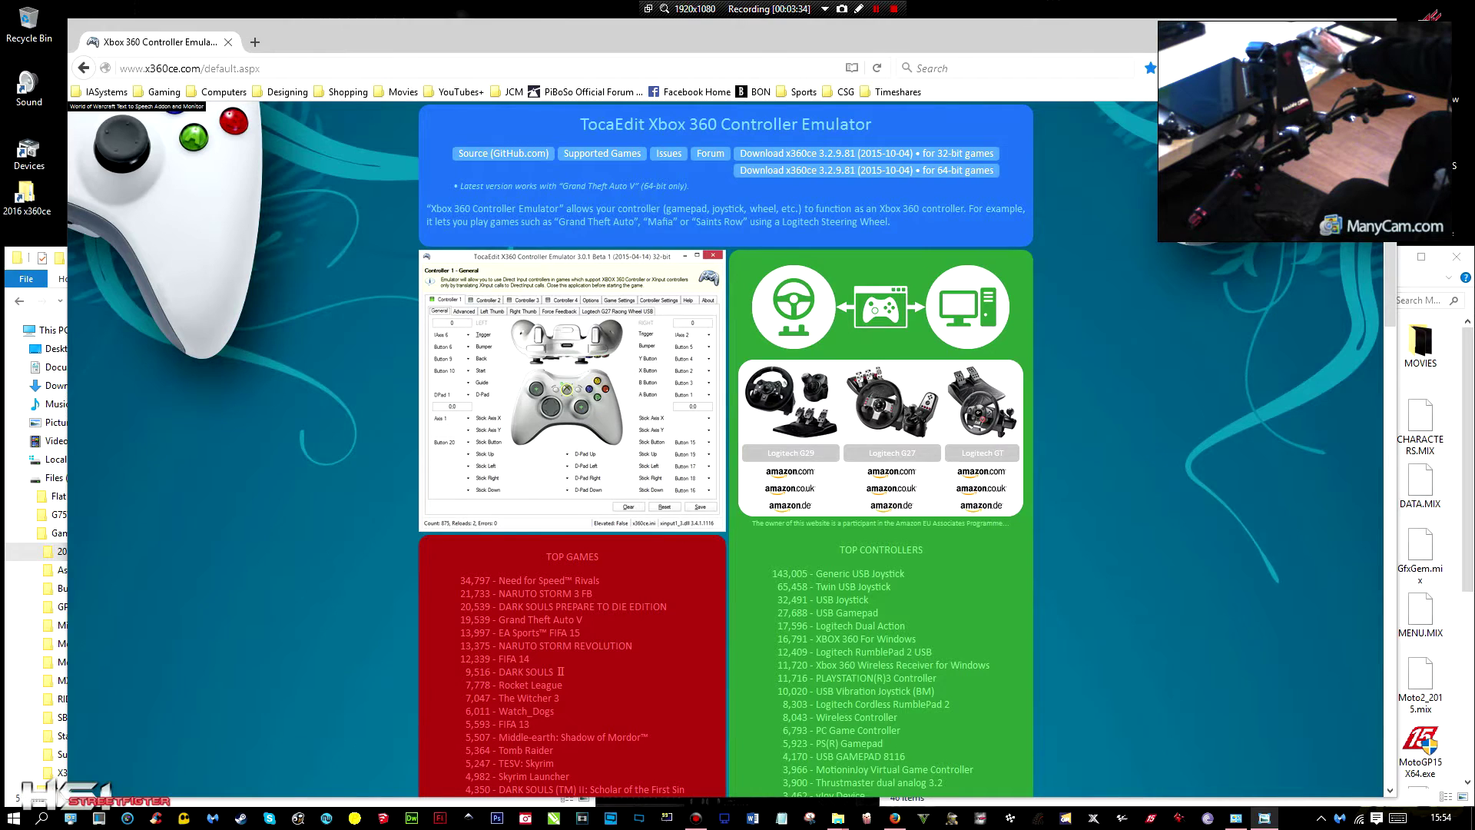
- Leave the browser, open the 32bit x360ce folder in File Explorer and inspect x360ce.exe and xinput1_3.dll
left_click(1379, 27)
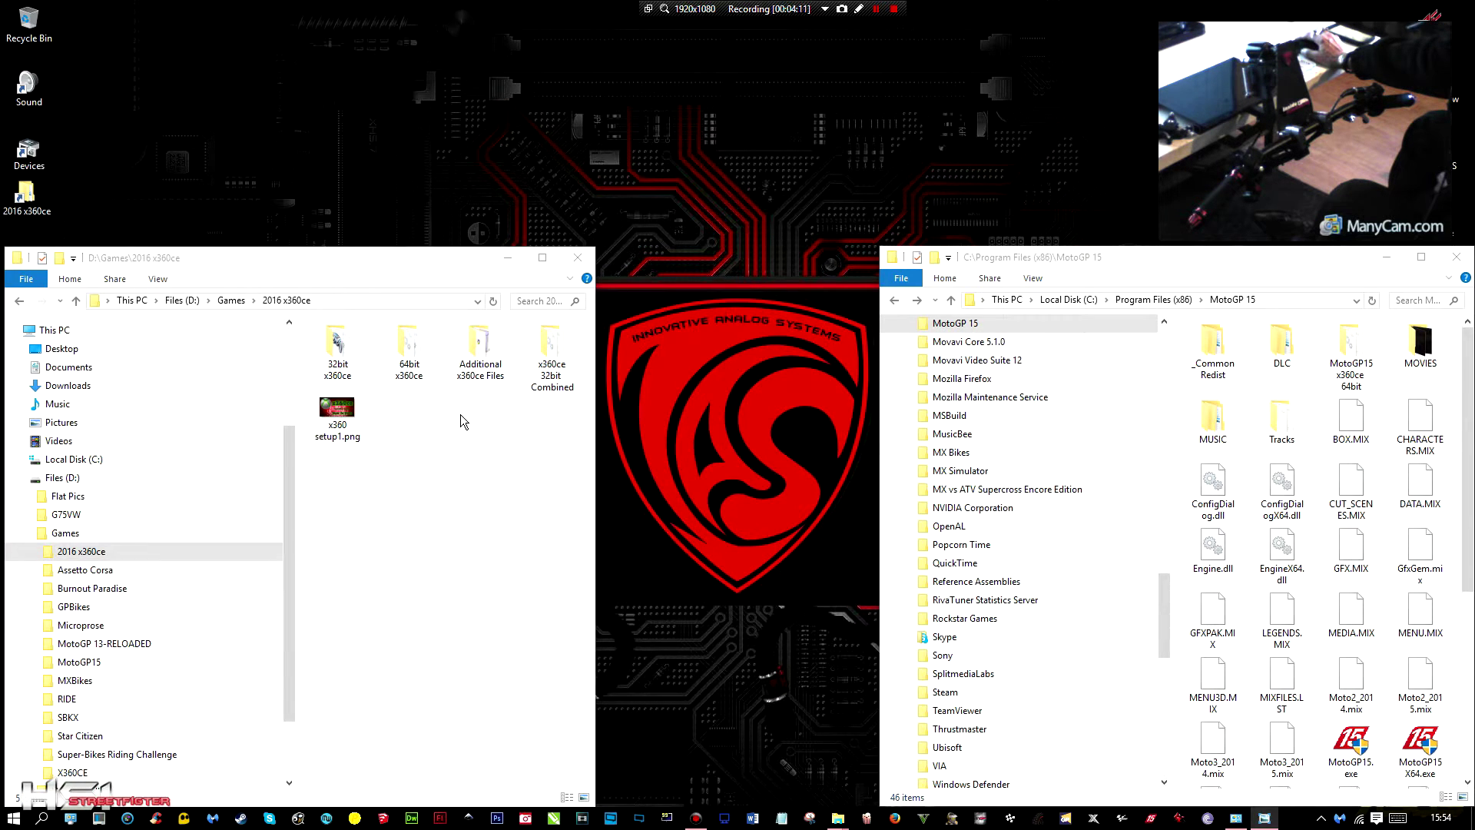
double_click(335, 351)
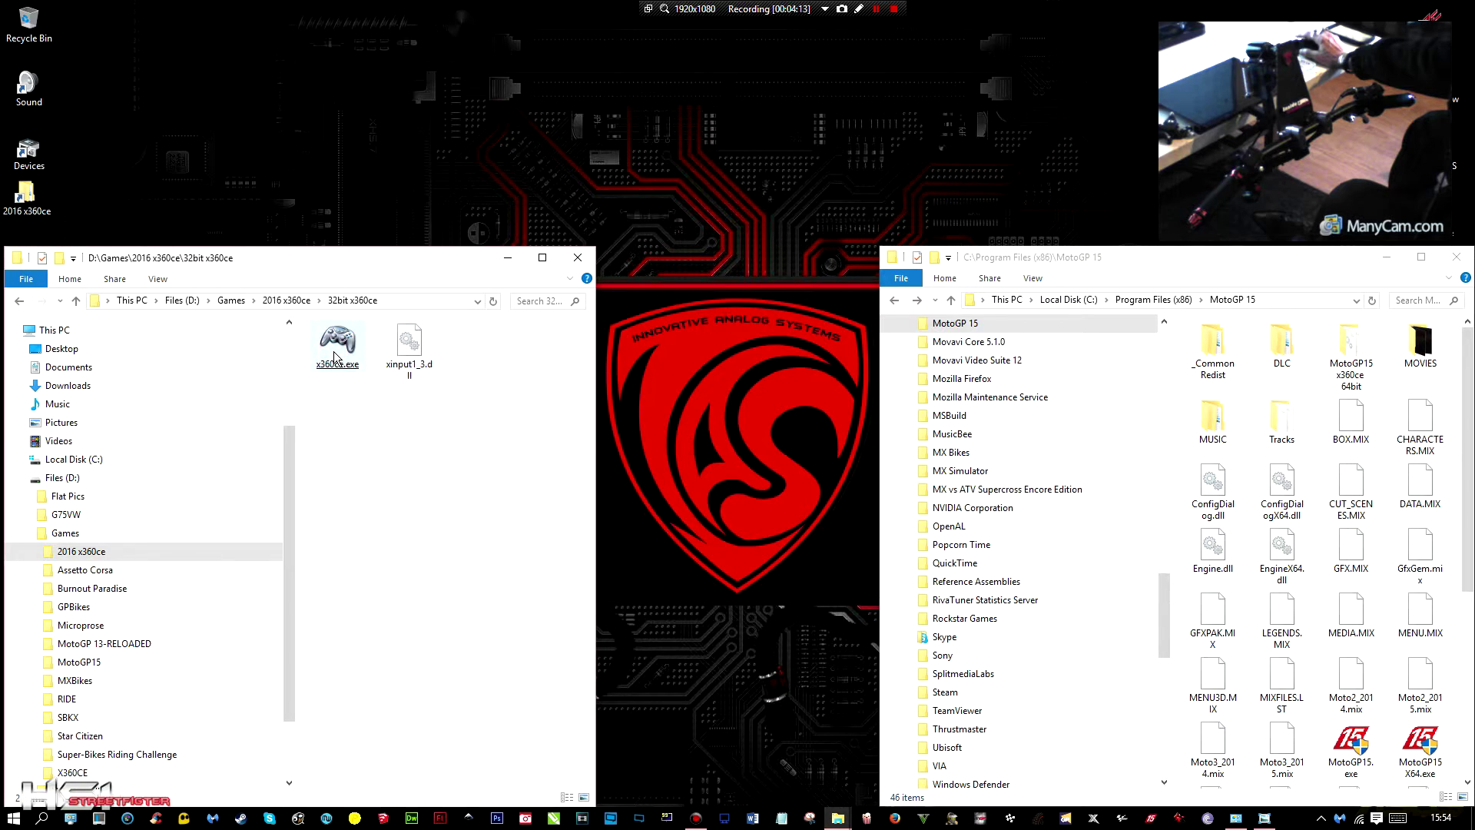
left_click(335, 355)
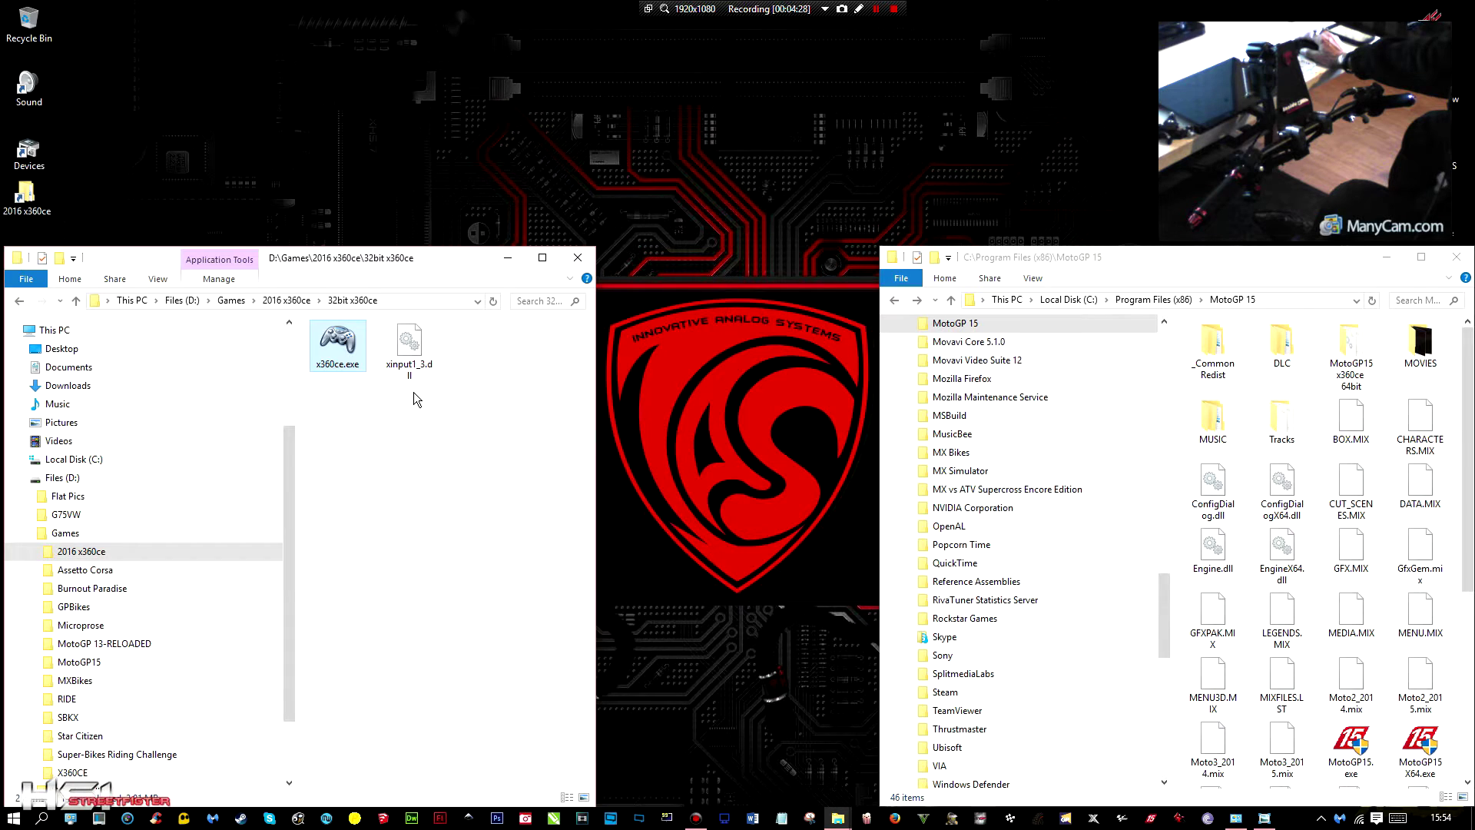
left_click(413, 372)
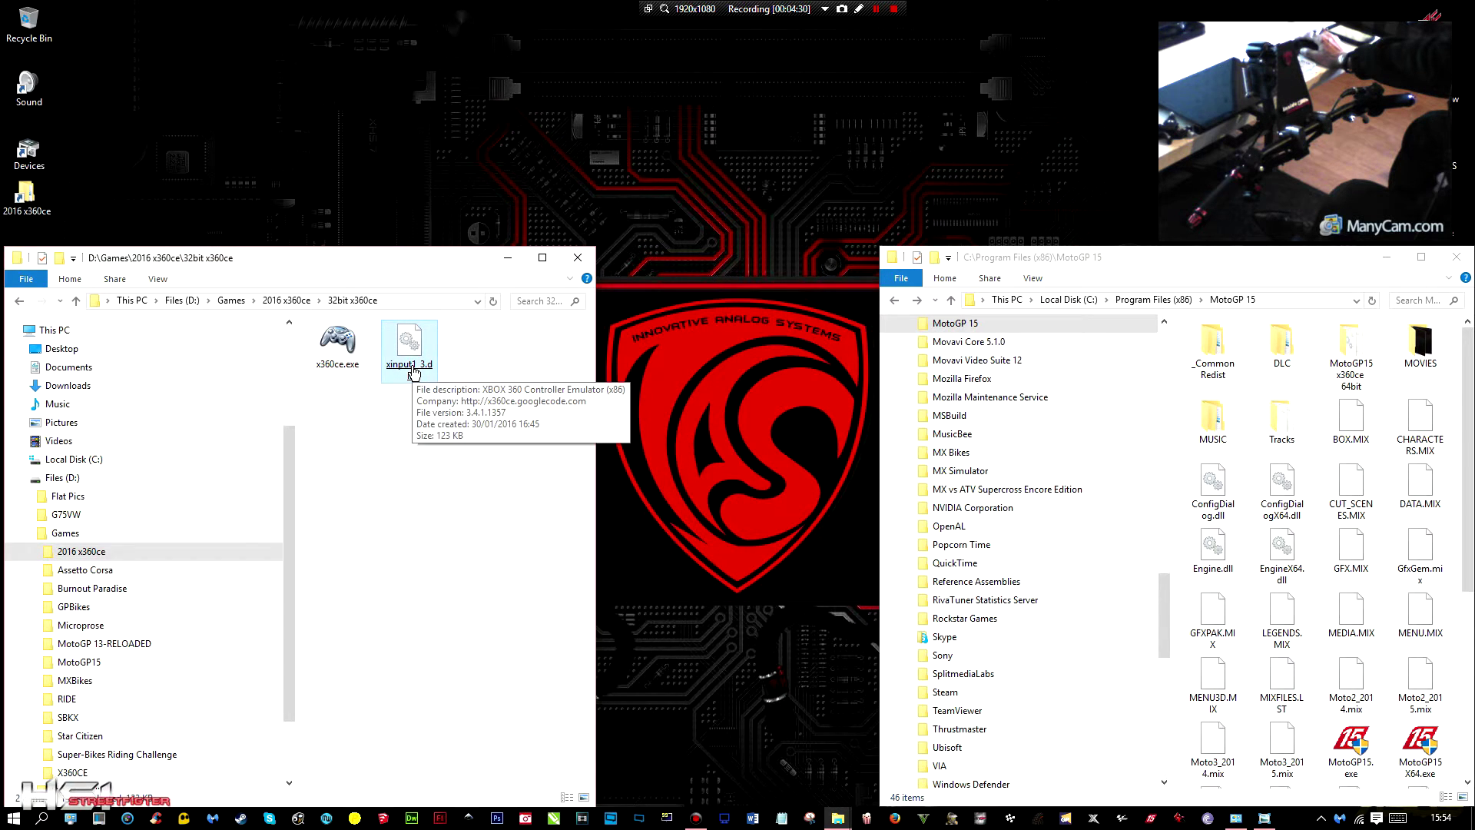
left_click(323, 358)
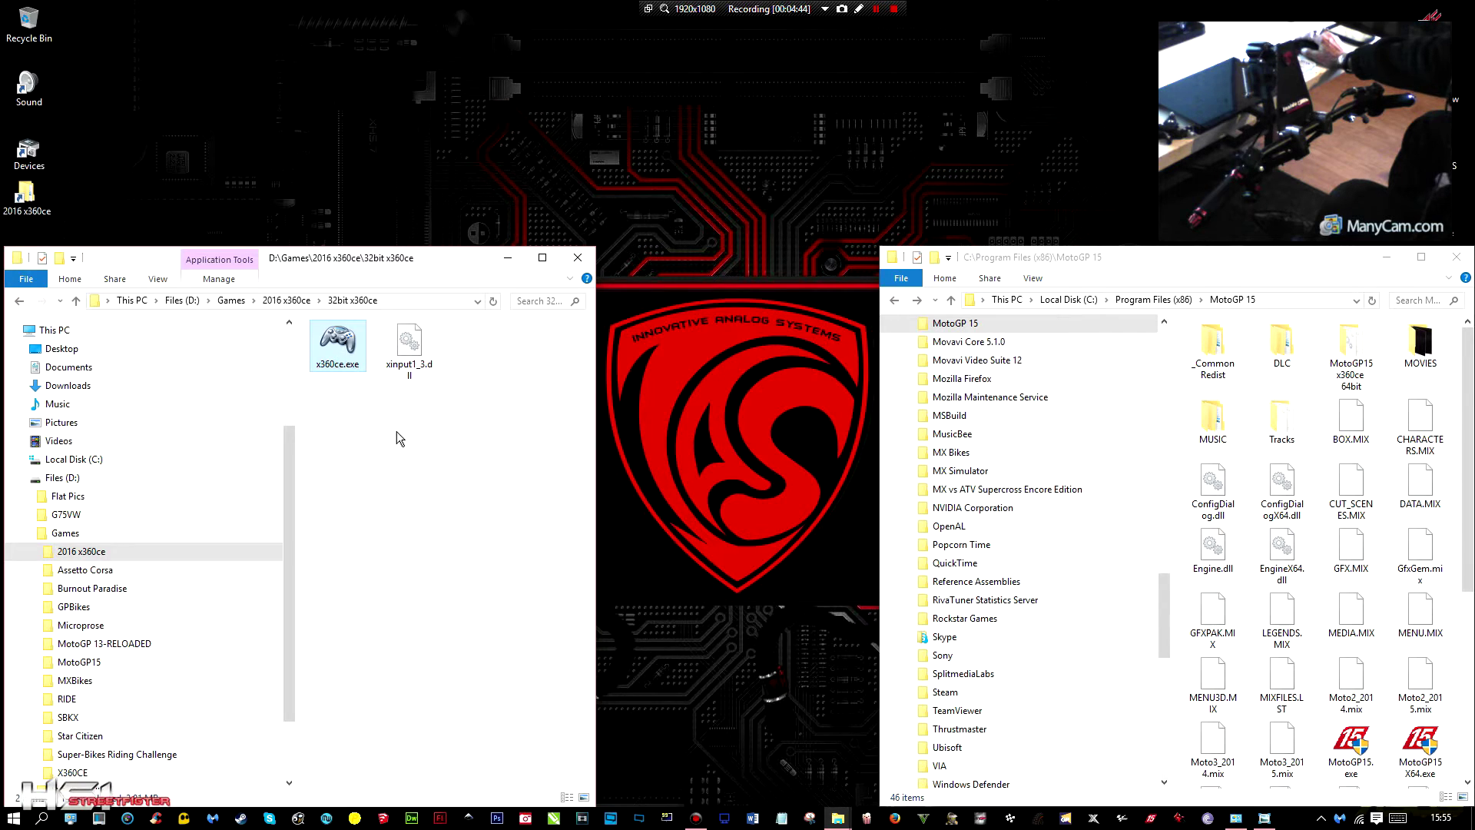
left_click(398, 372)
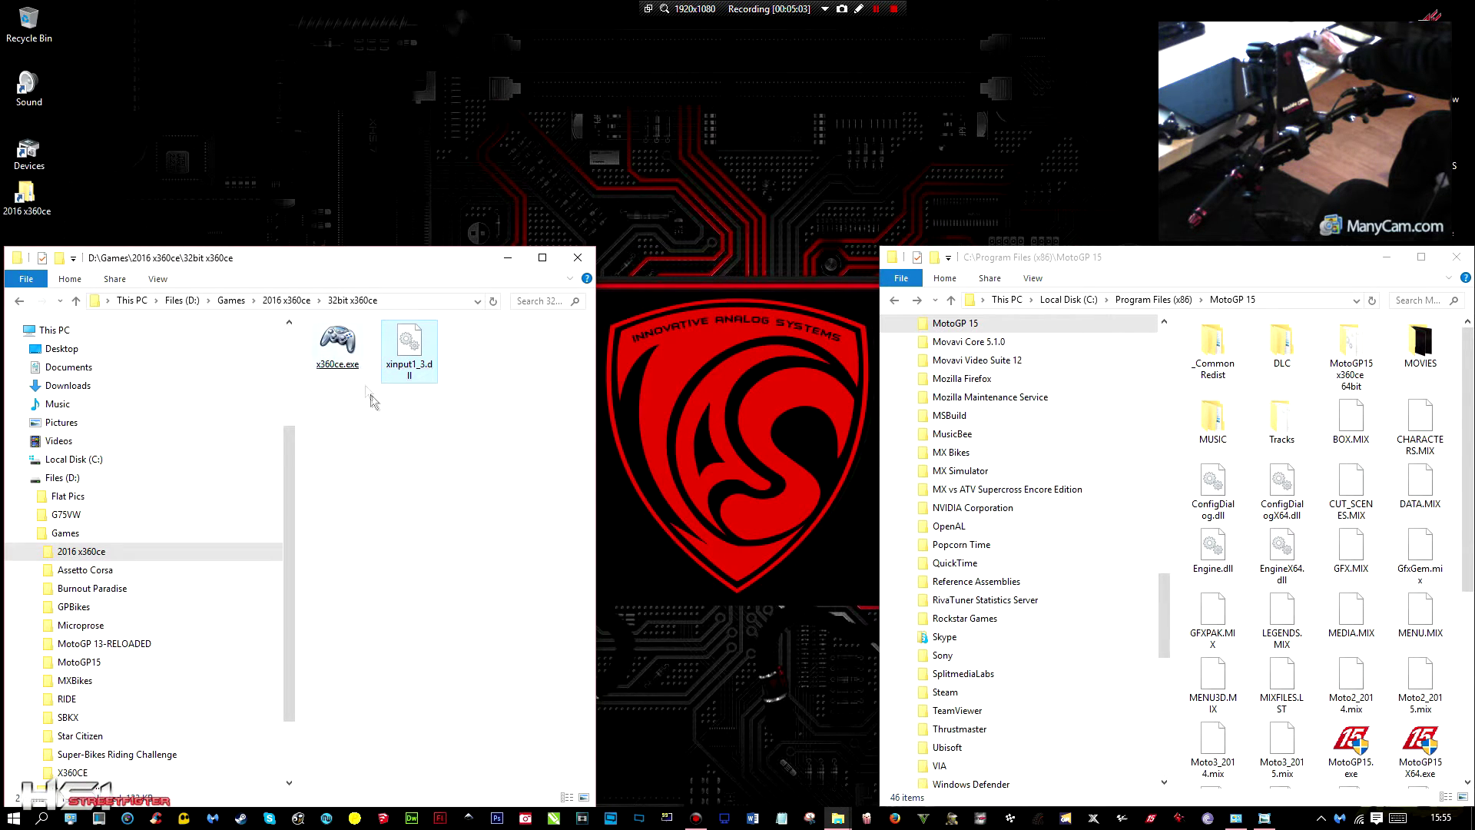
- Launch x360ce.exe from the 32bit folder and cancel the settings search for the new BU0836A Interface device
left_click(330, 355)
double_click(331, 355)
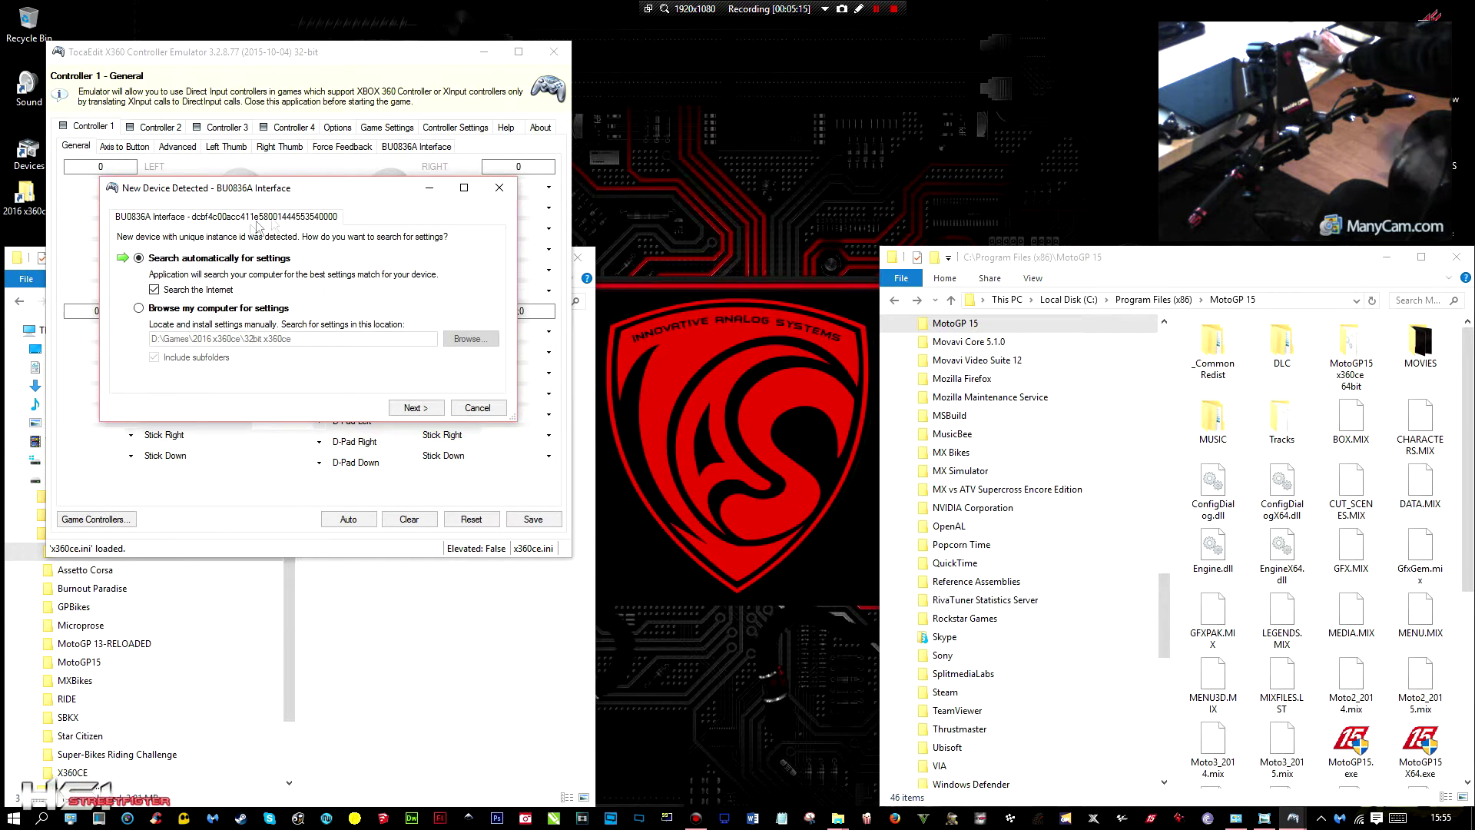
left_click(477, 408)
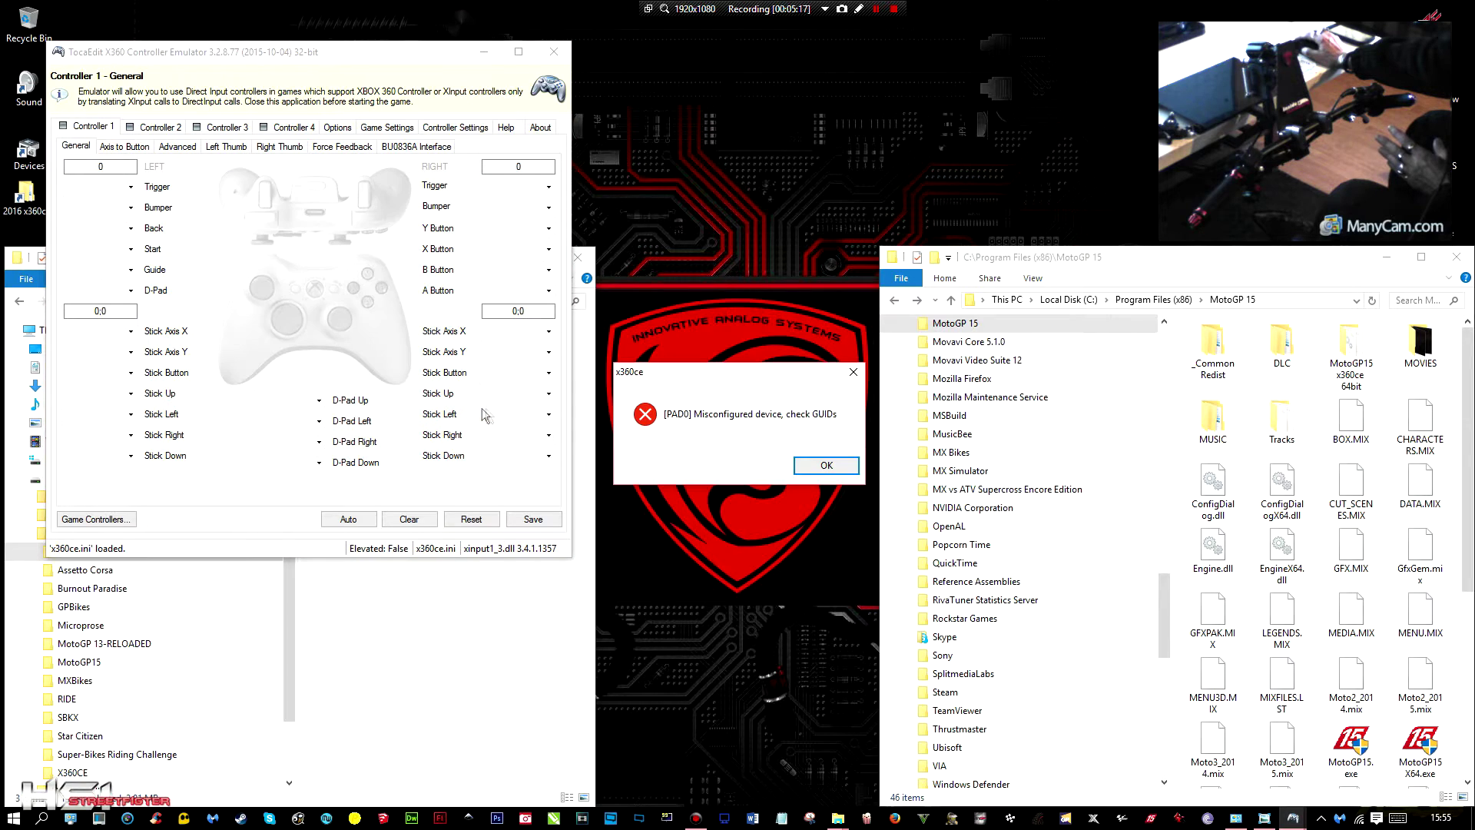
left_click(818, 469)
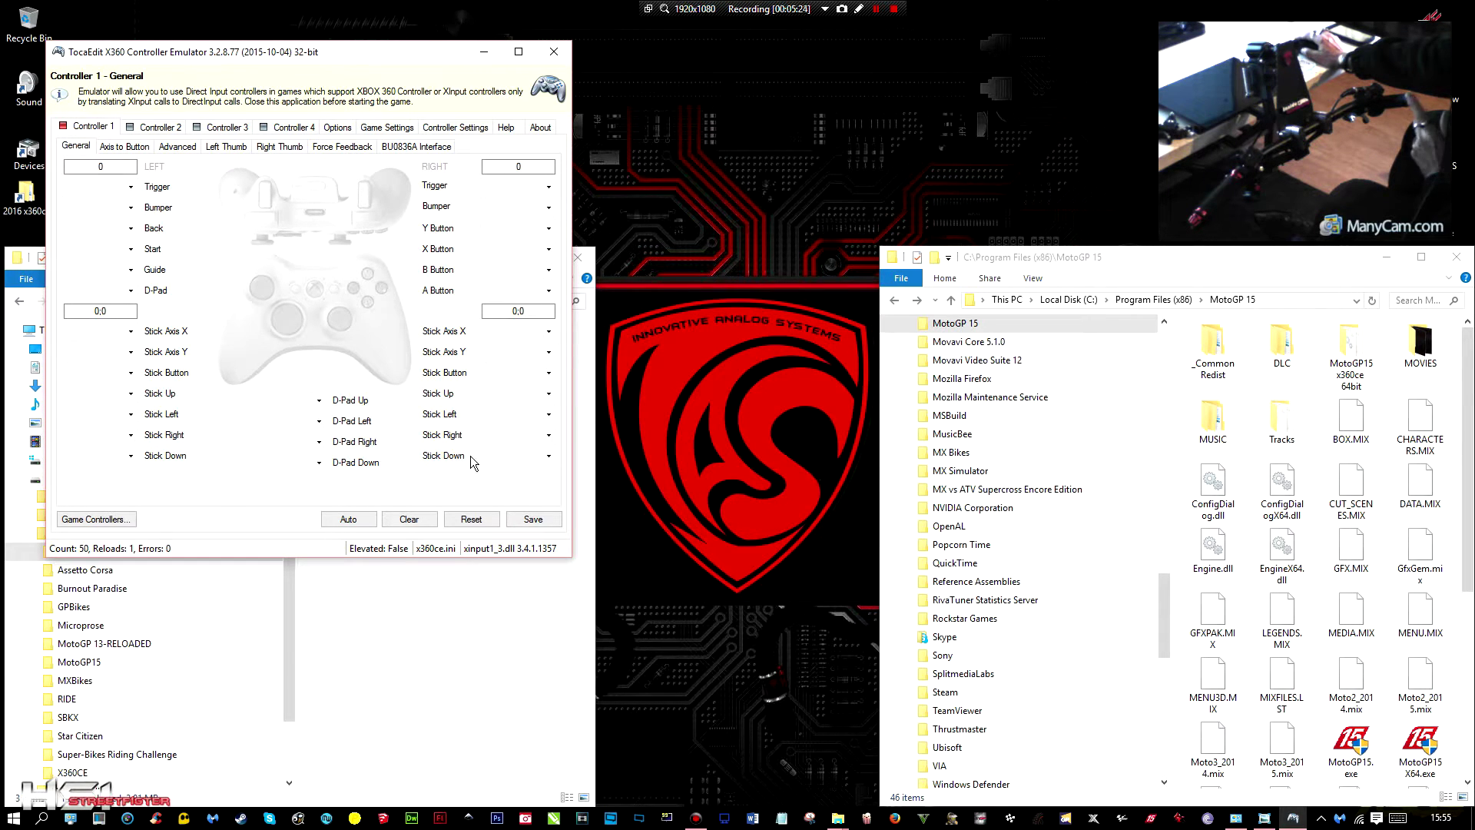
- Save the empty Controller 1 configuration and close the emulator
left_click(534, 520)
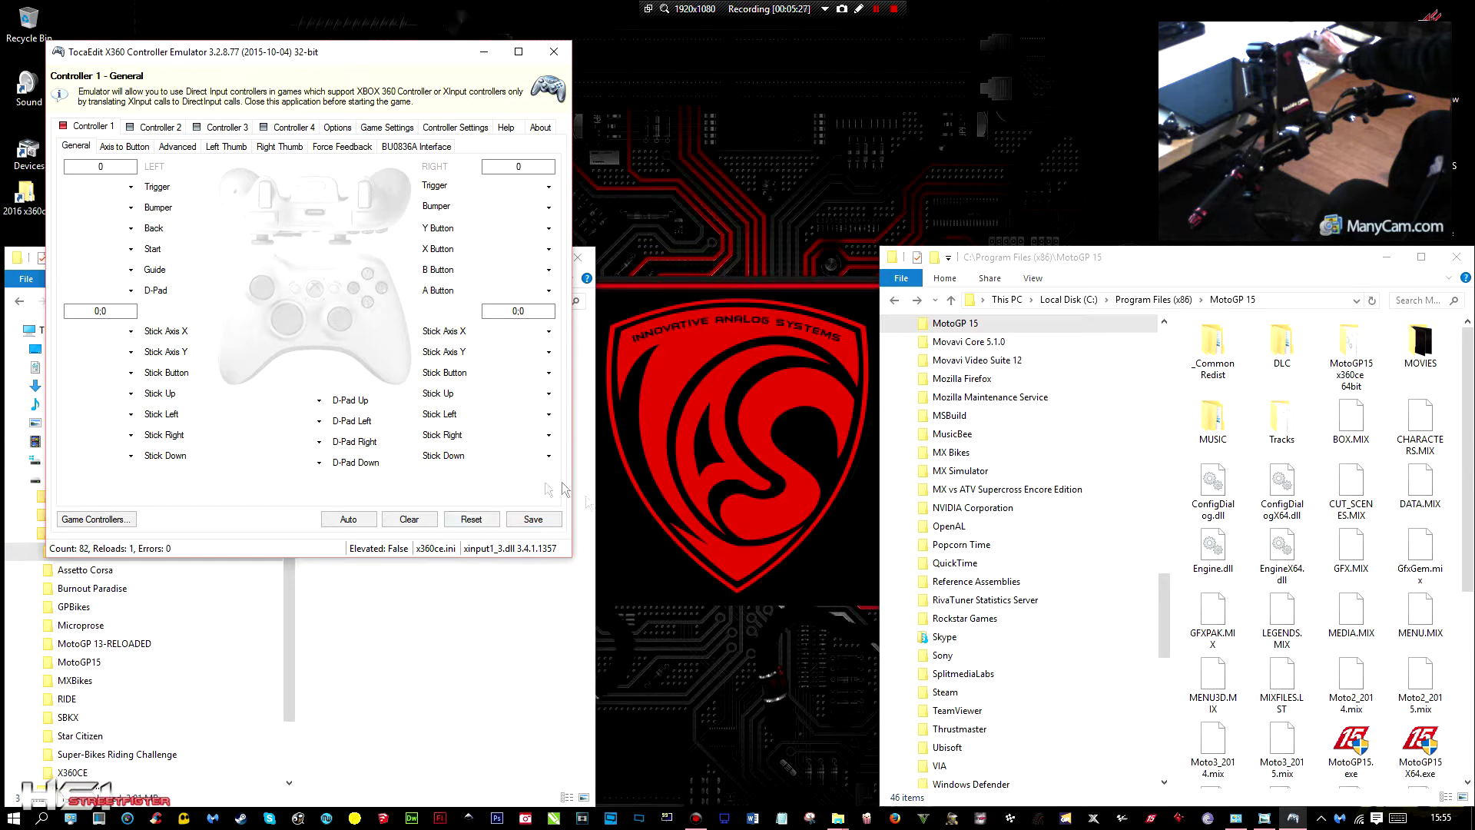
left_click(534, 522)
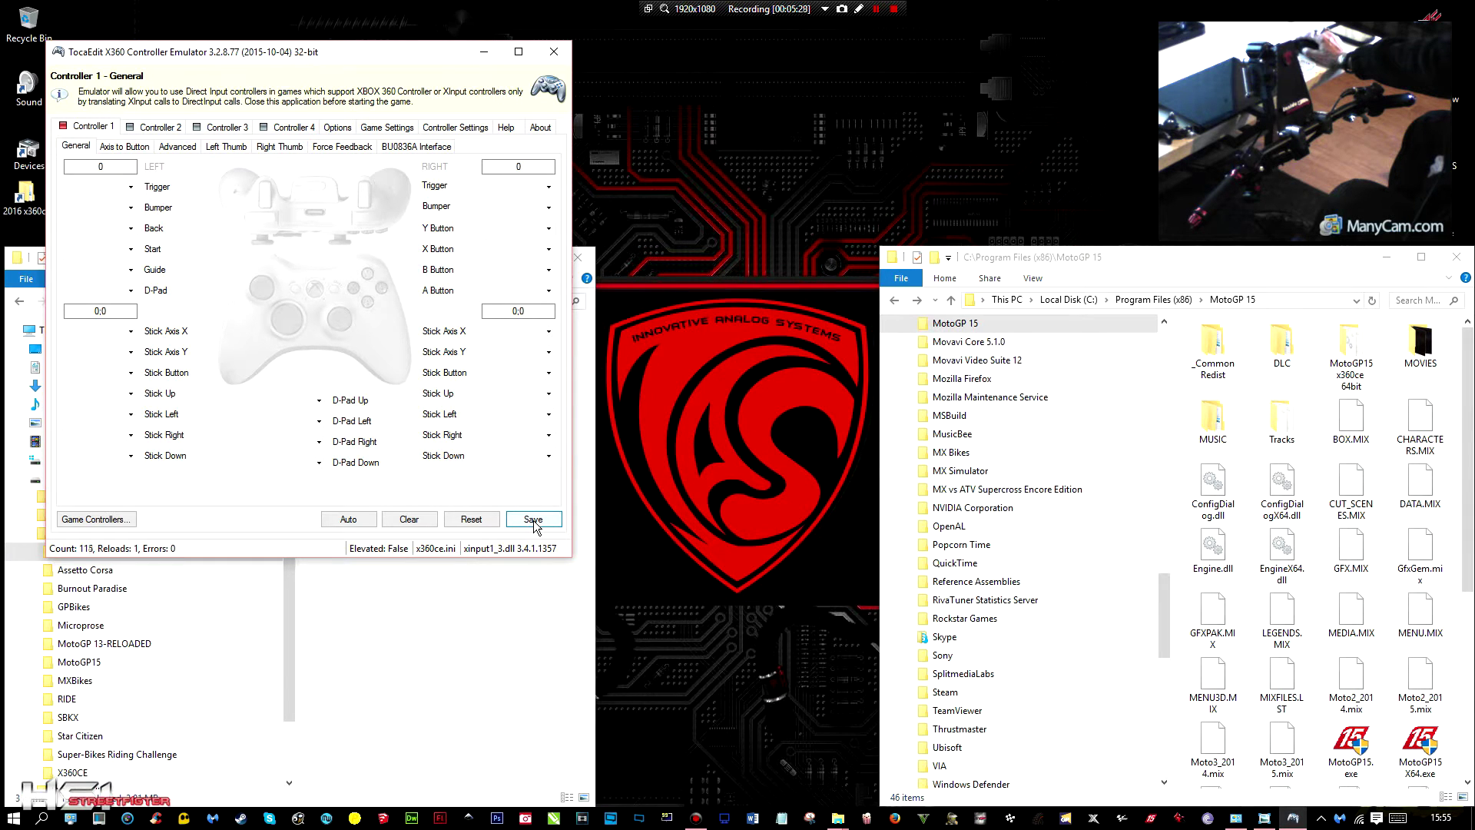
left_click(534, 521)
left_click(551, 54)
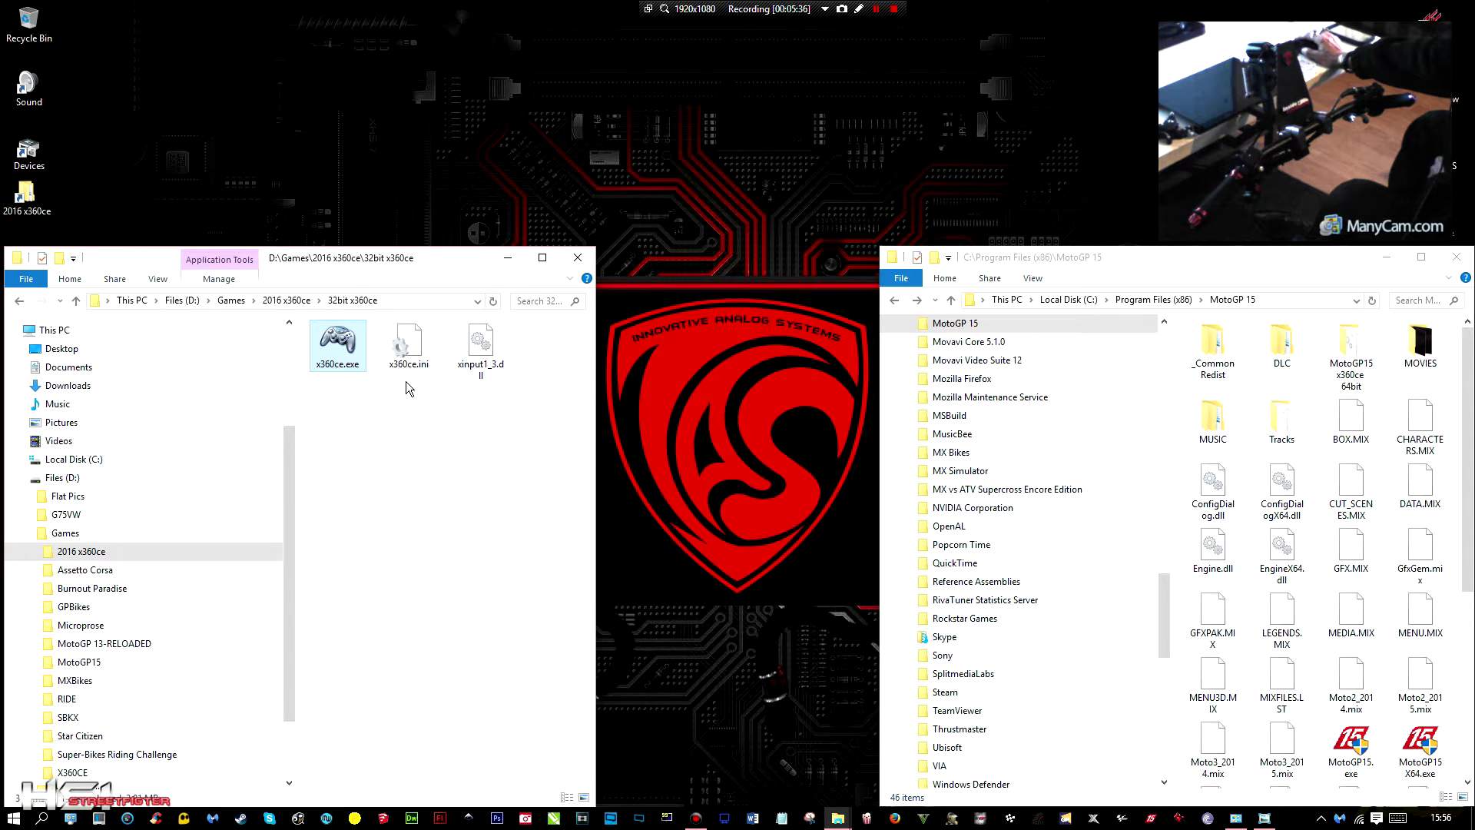
- Relaunch x360ce.exe, set Controller 1's advanced Device Sub Type to Gamepad and save the configuration
left_click(333, 344)
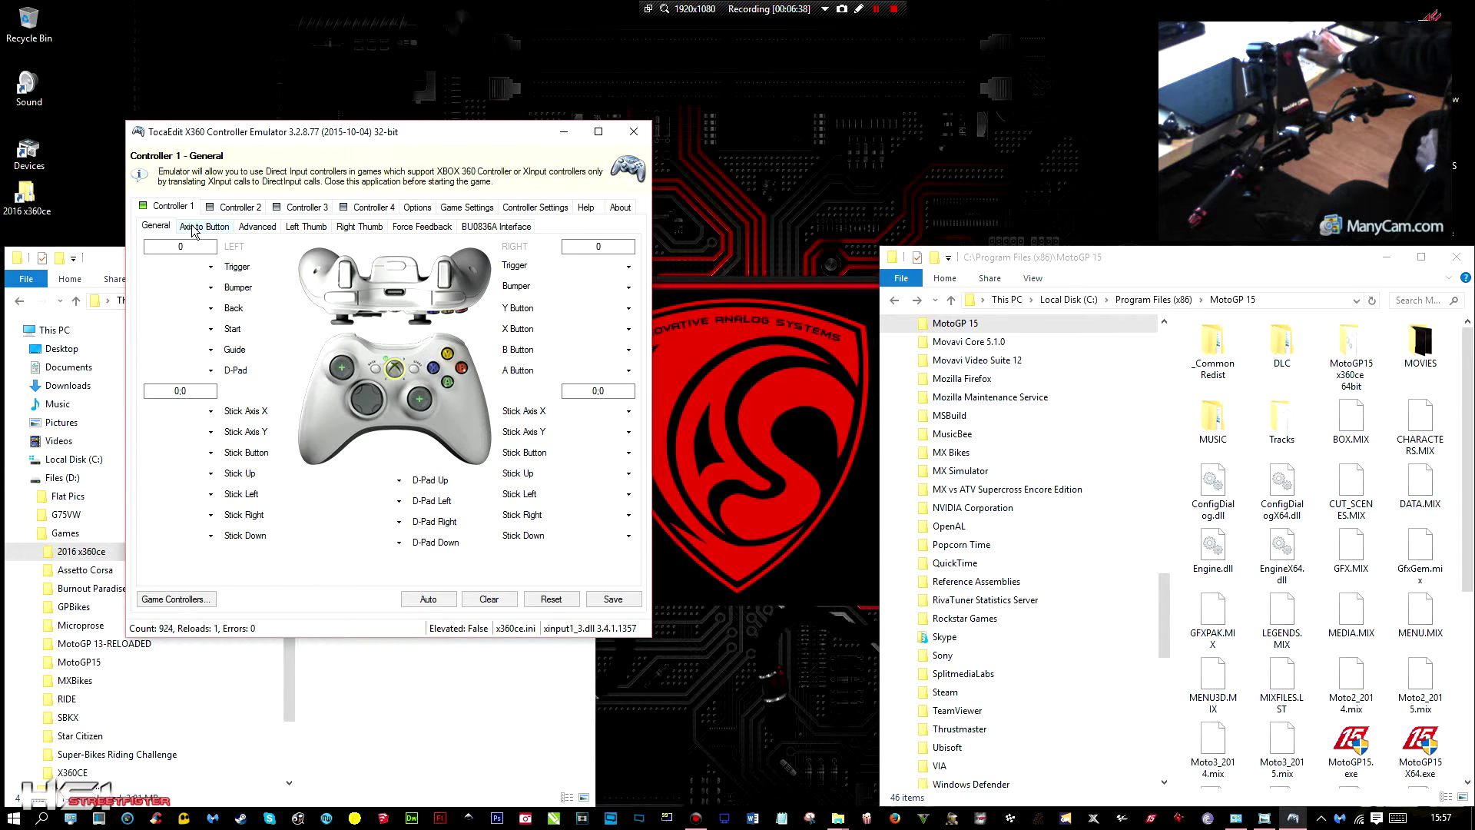
left_click(256, 226)
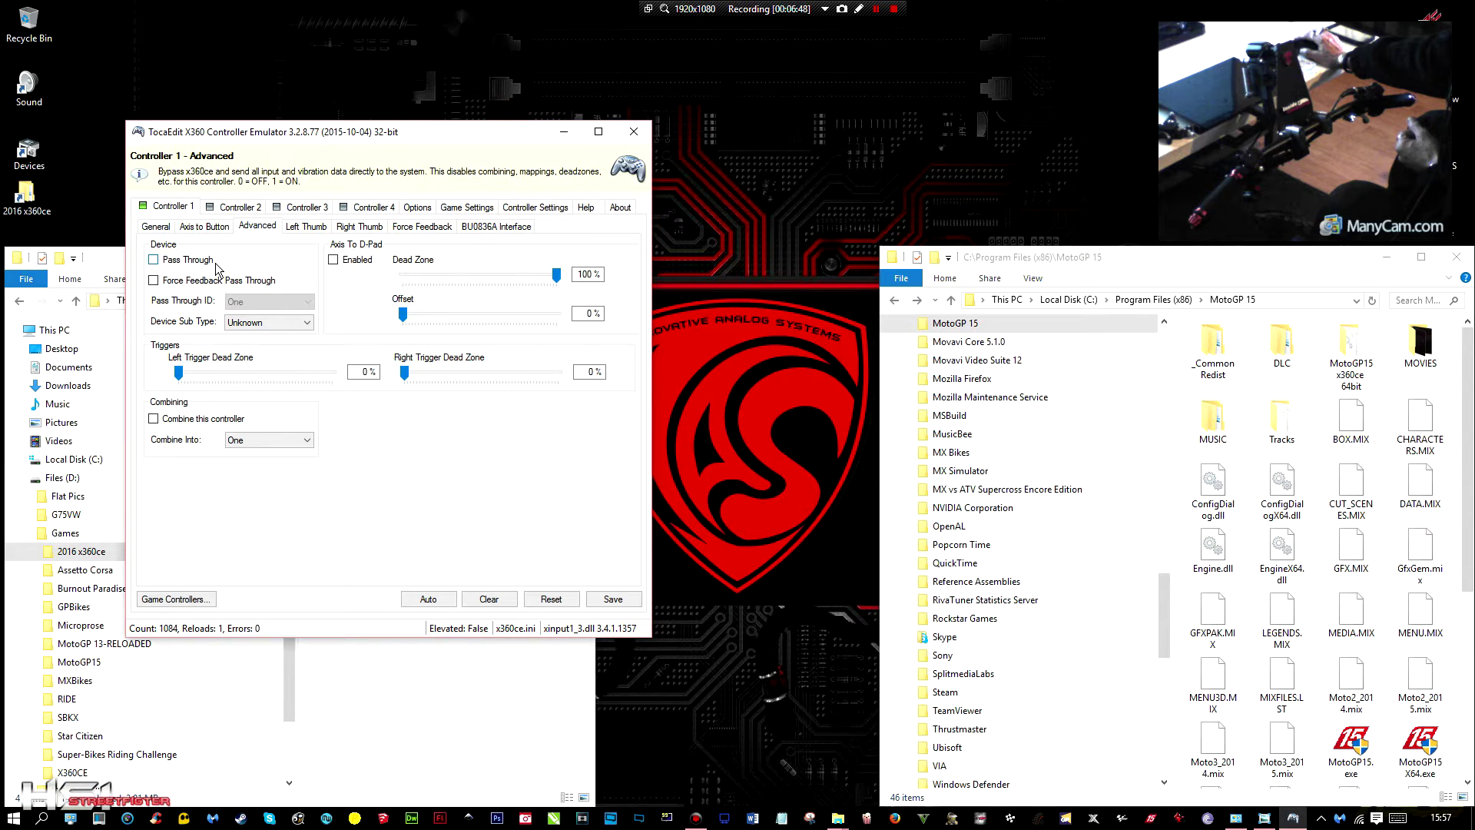
left_click(281, 334)
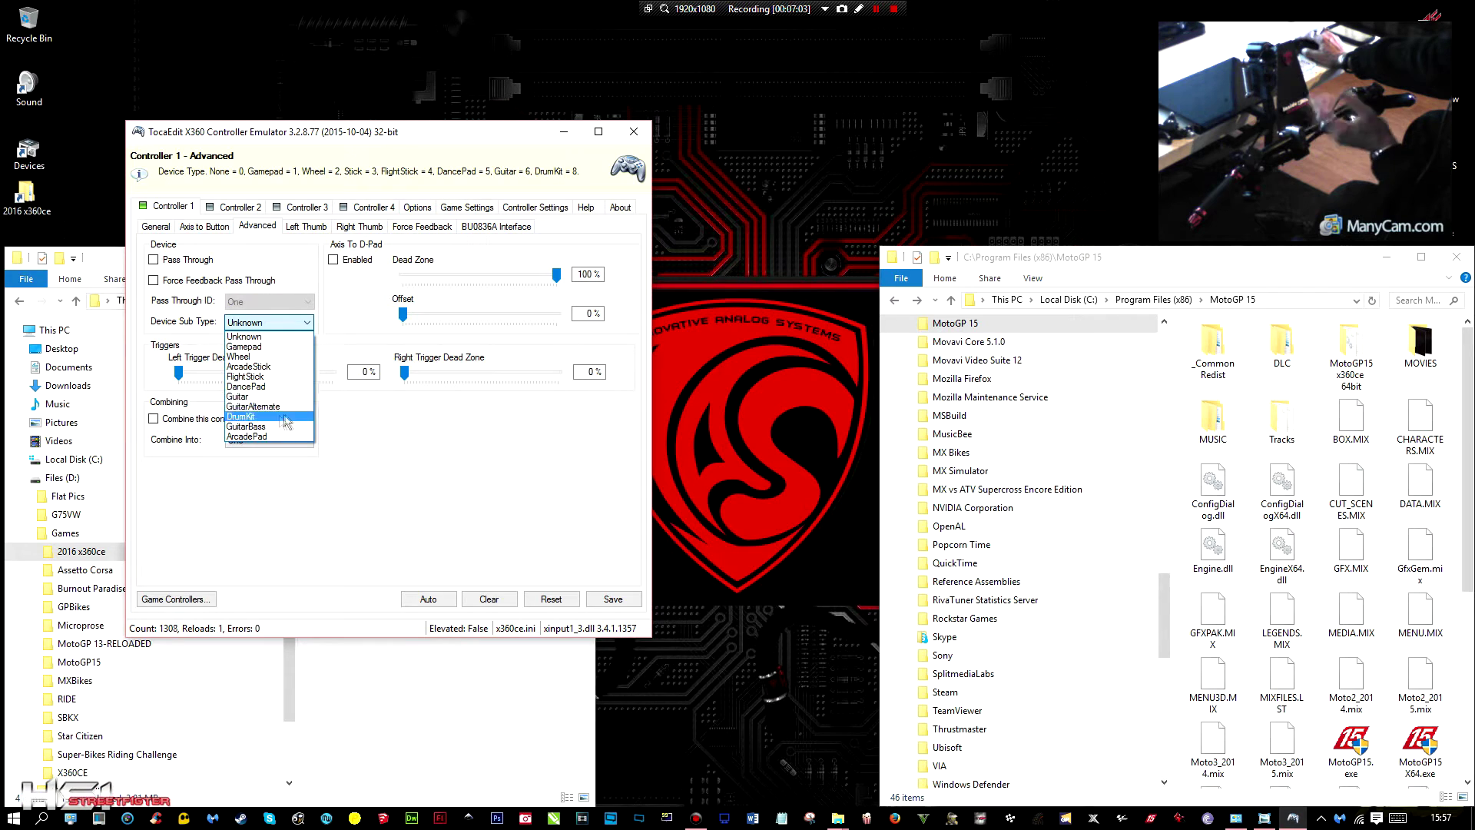
left_click(289, 347)
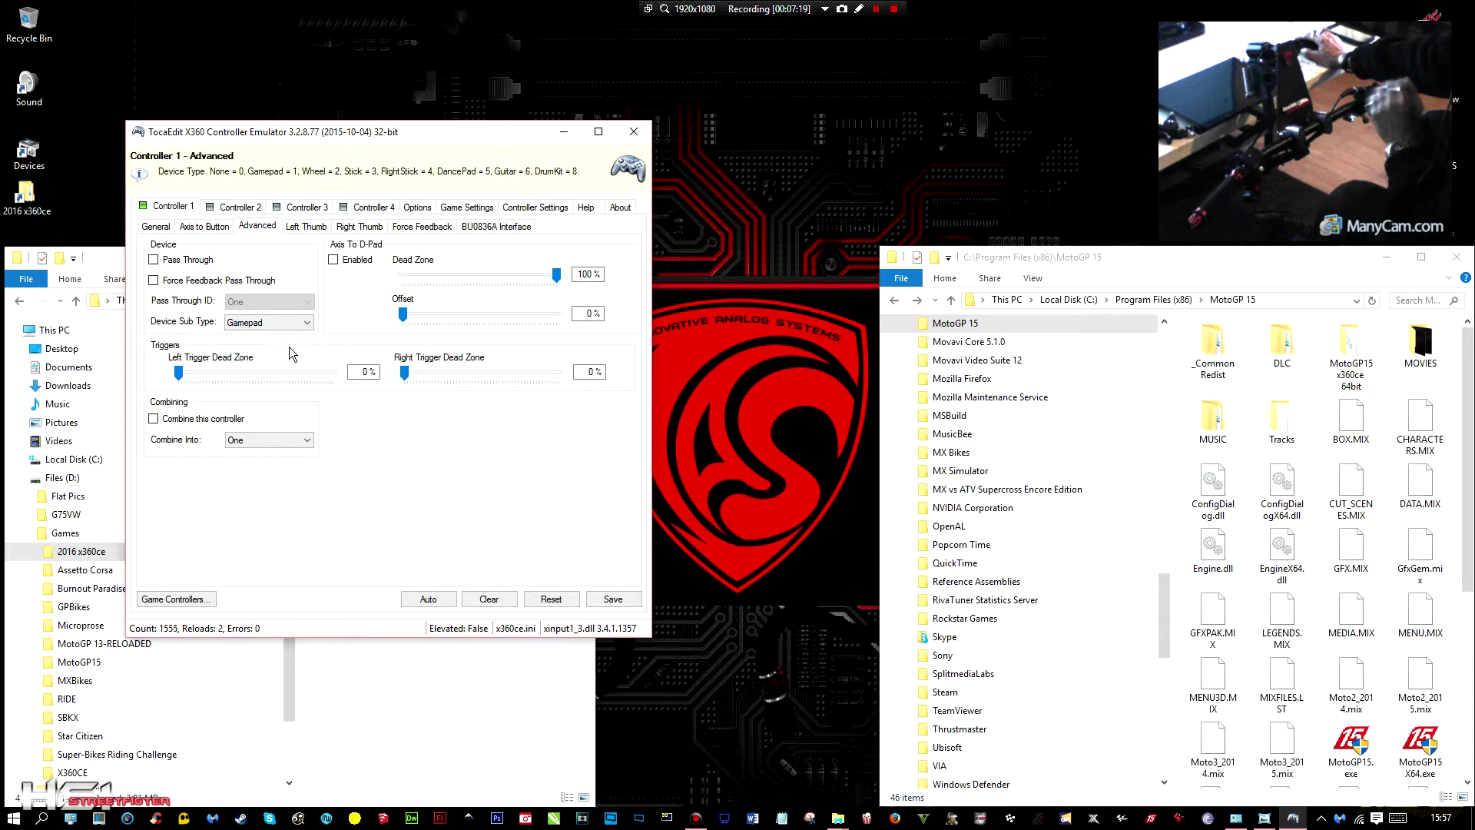
left_click(613, 601)
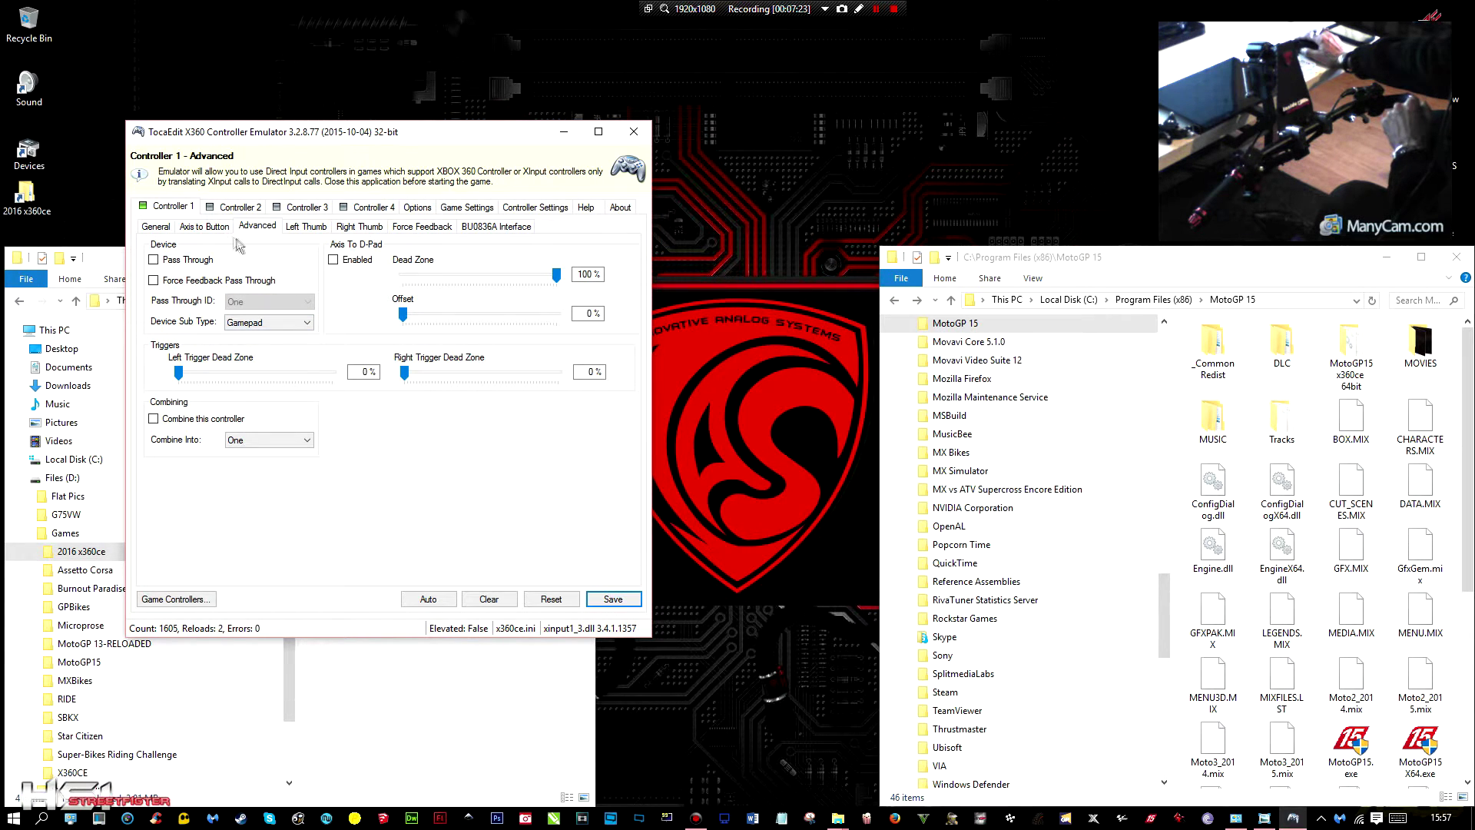
- Map Controller 1's left Stick Axis X to HAxis 1 by recording the device's movement
left_click(157, 226)
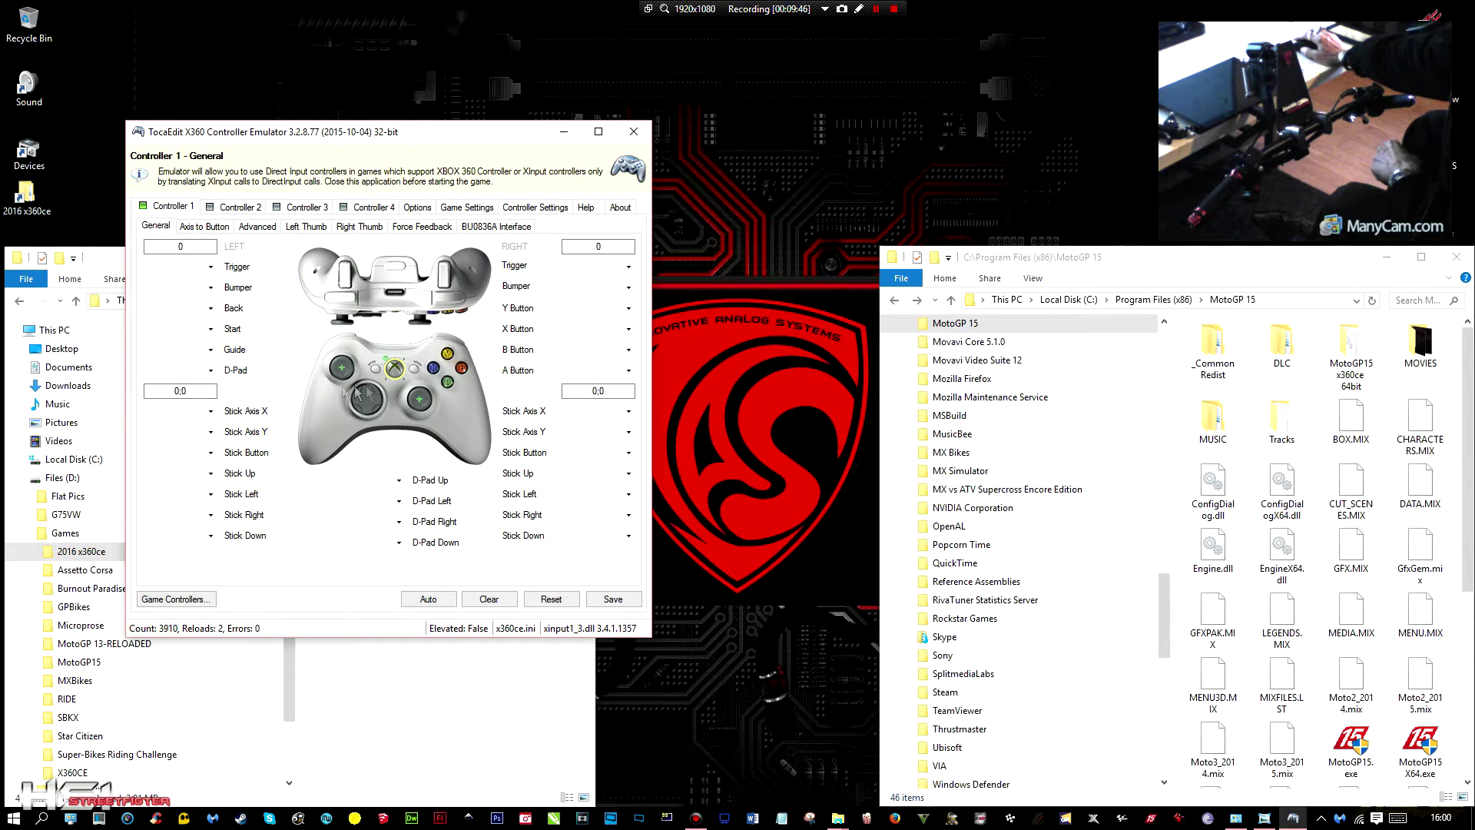
left_click(212, 412)
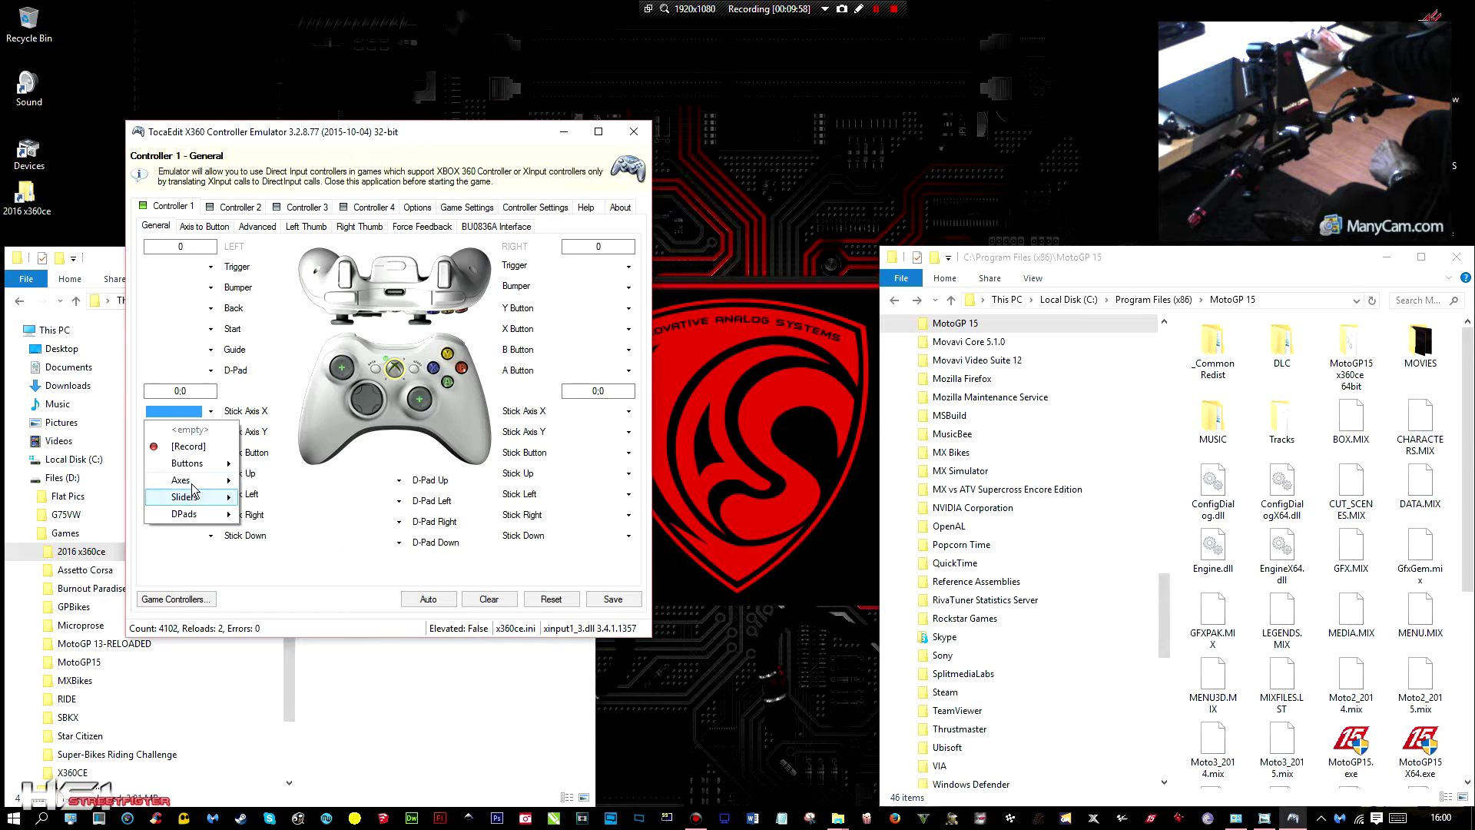
mouse_move(195, 484)
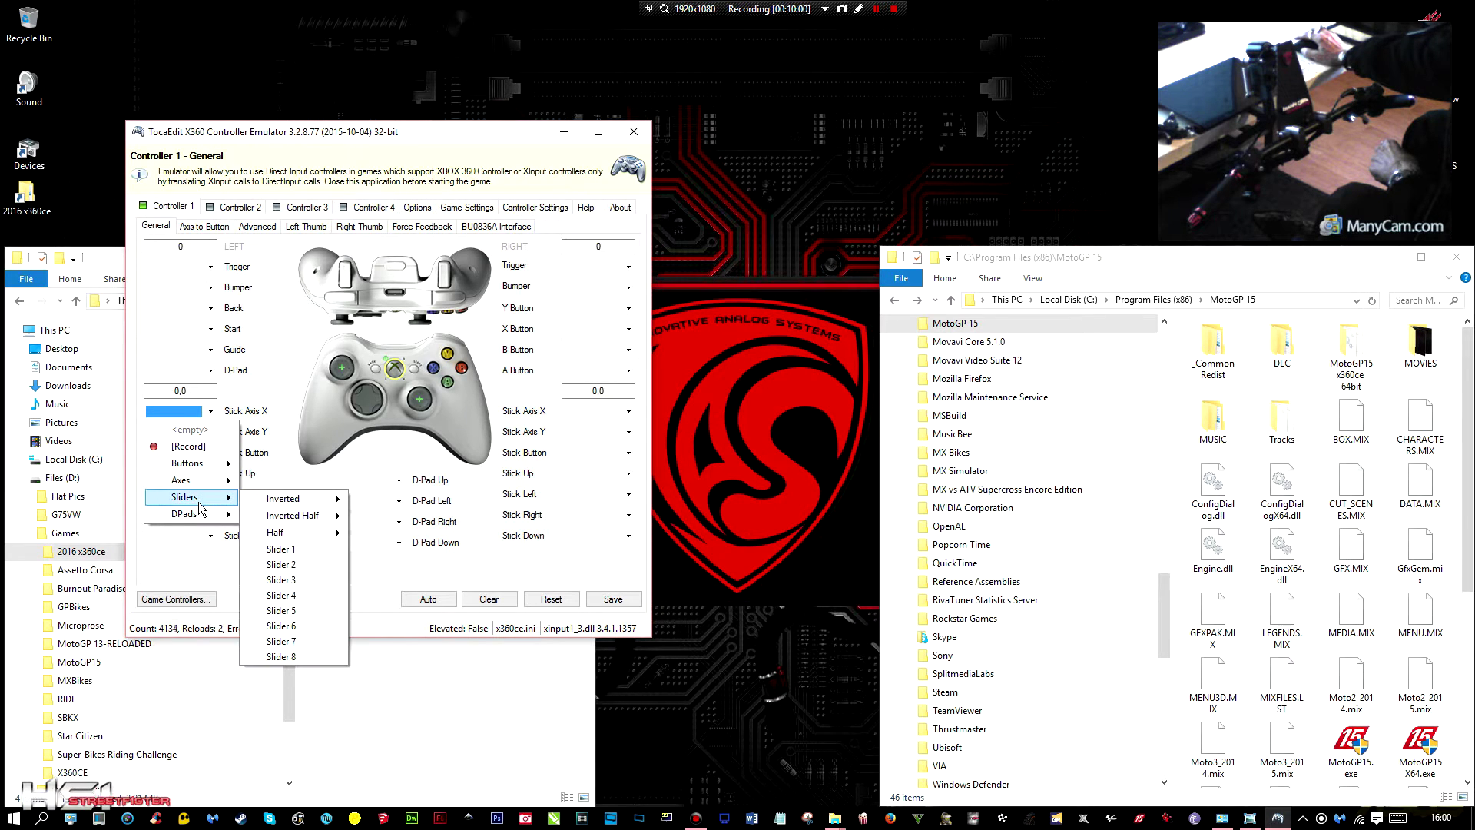
mouse_move(204, 520)
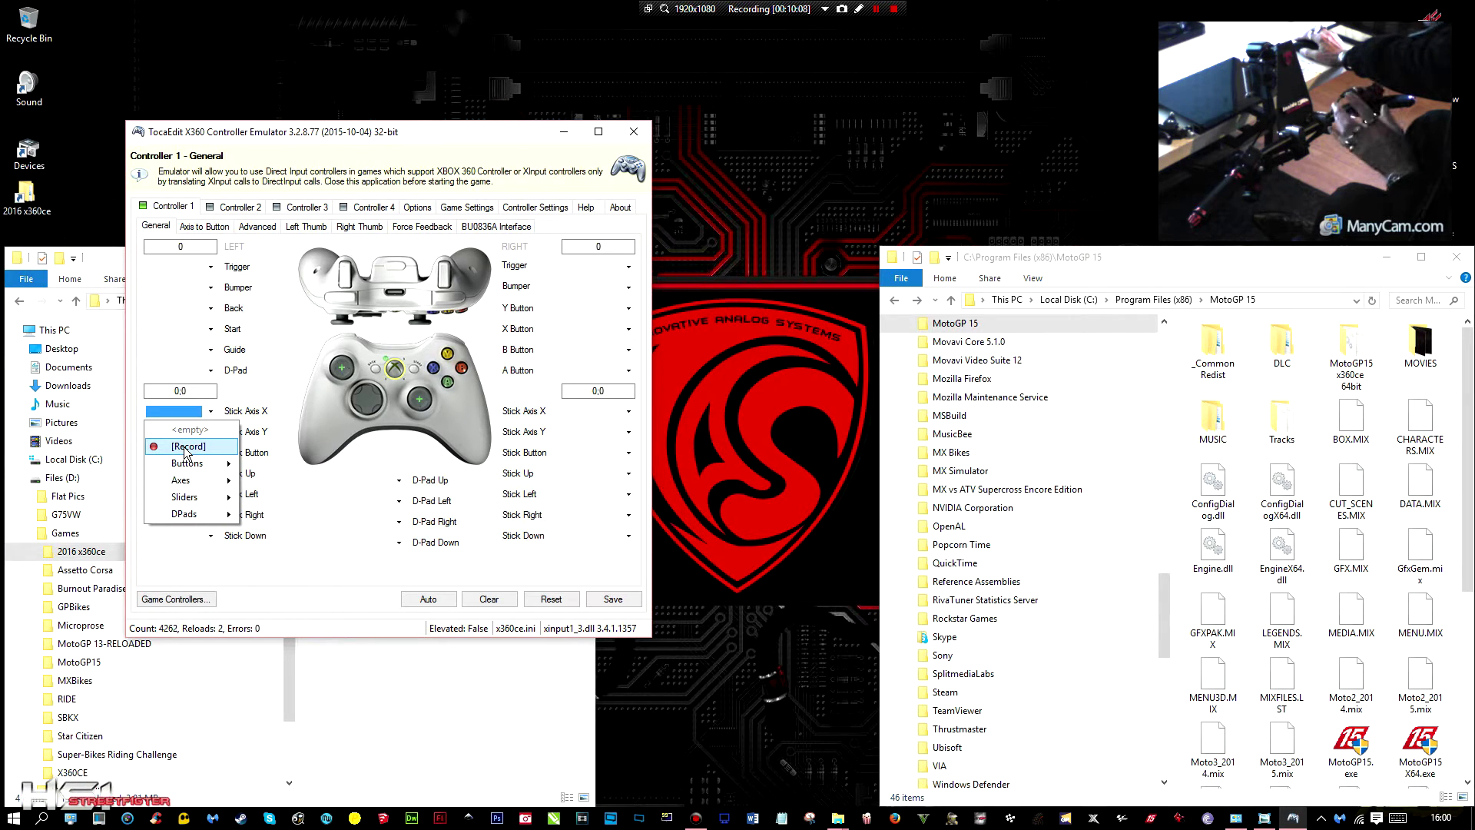
left_click(185, 447)
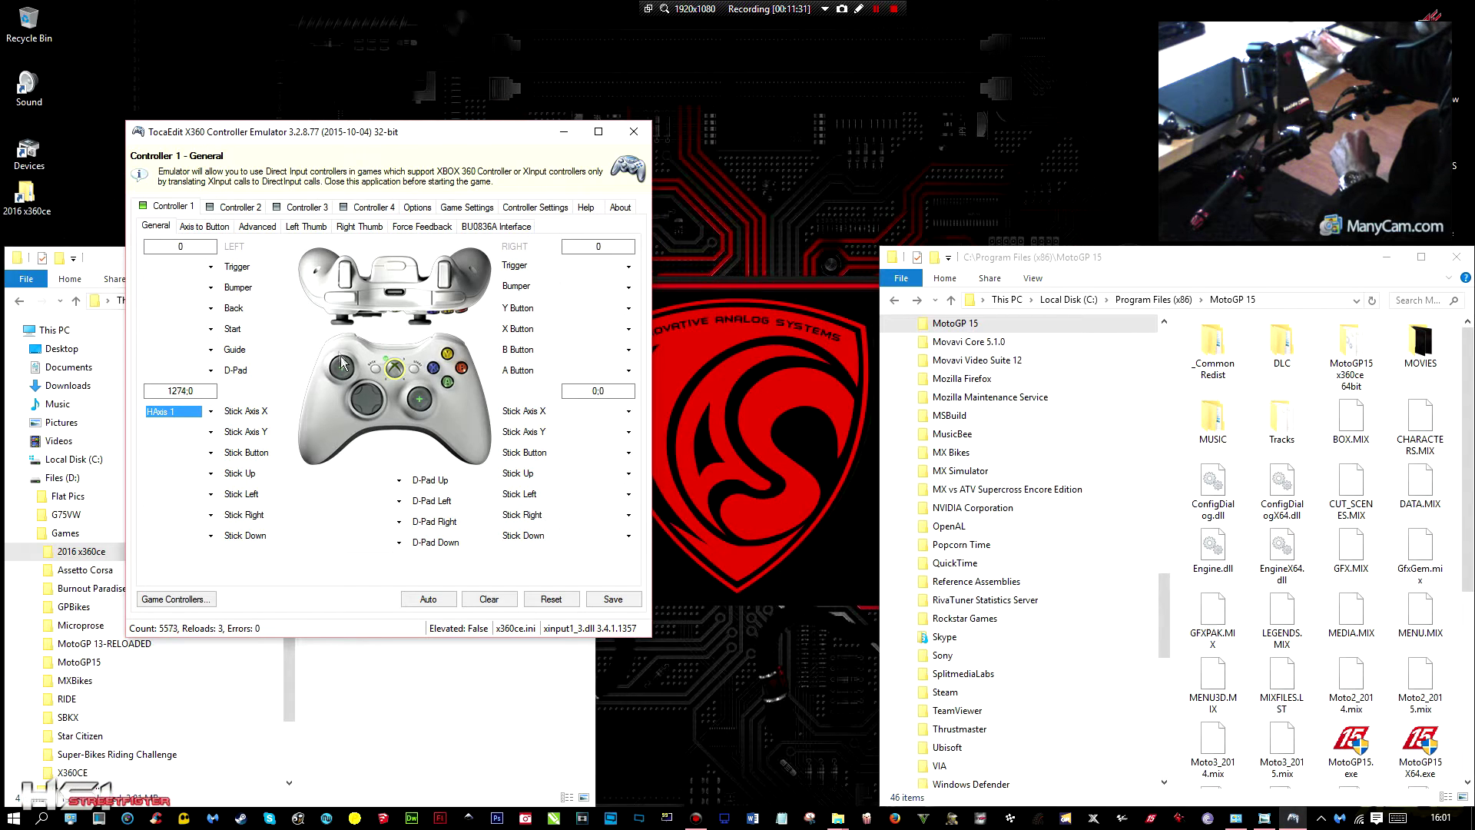
- Set the left thumb's horizontal-axis anti-dead zone to 20% and save the configuration
left_click(307, 227)
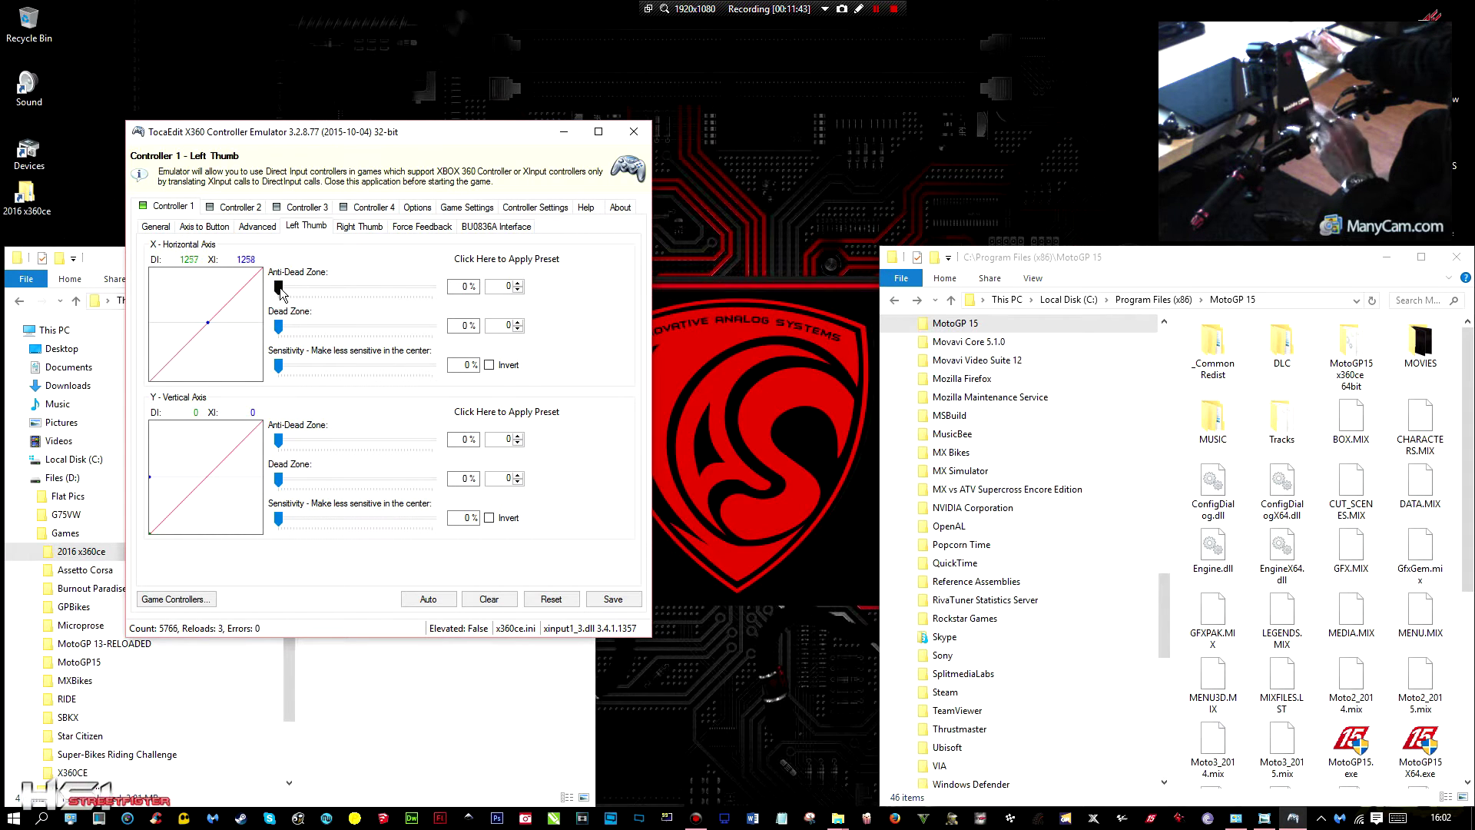
left_click_drag(280, 292, 312, 294)
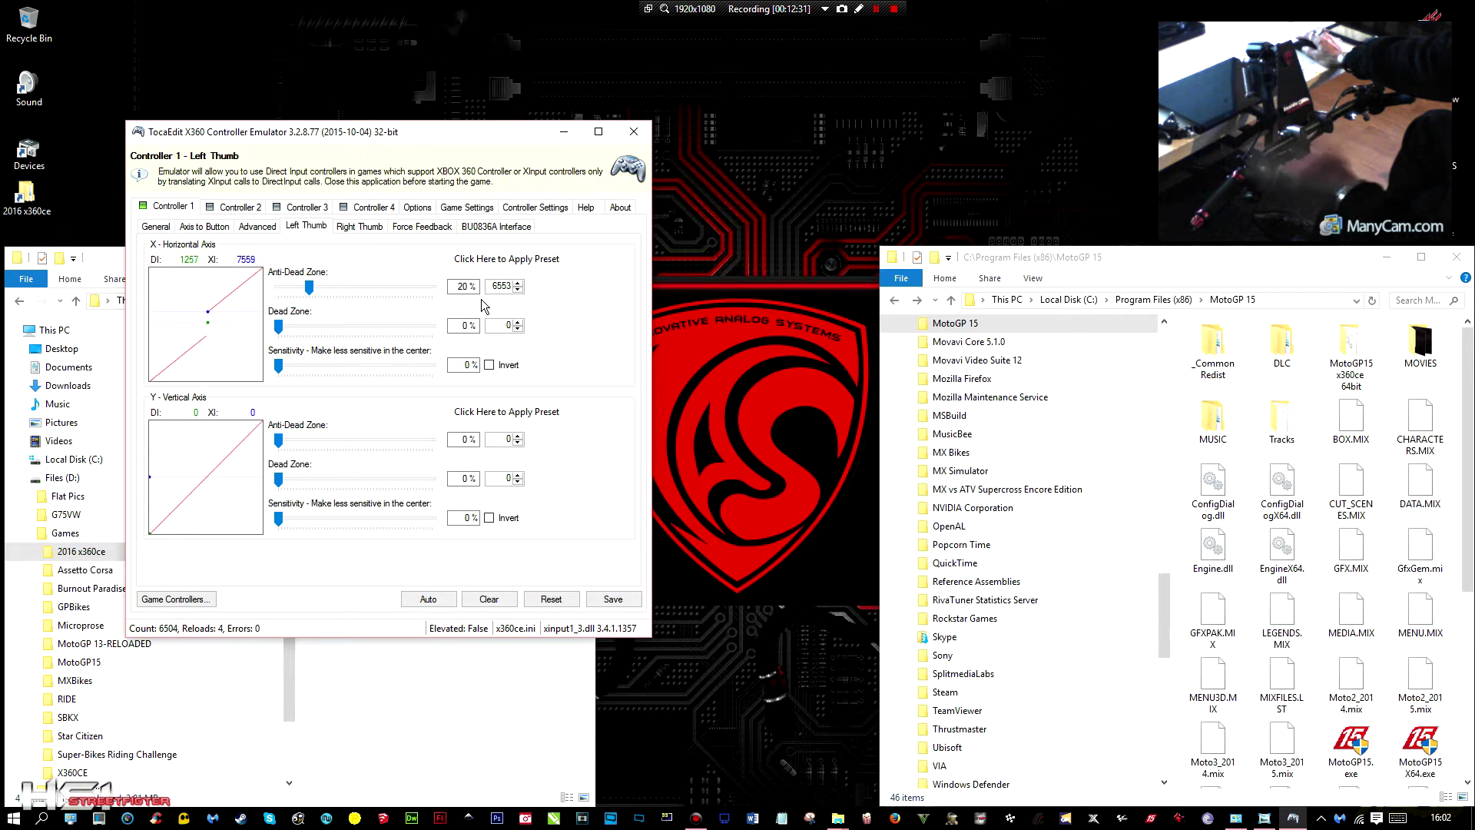
left_click(155, 227)
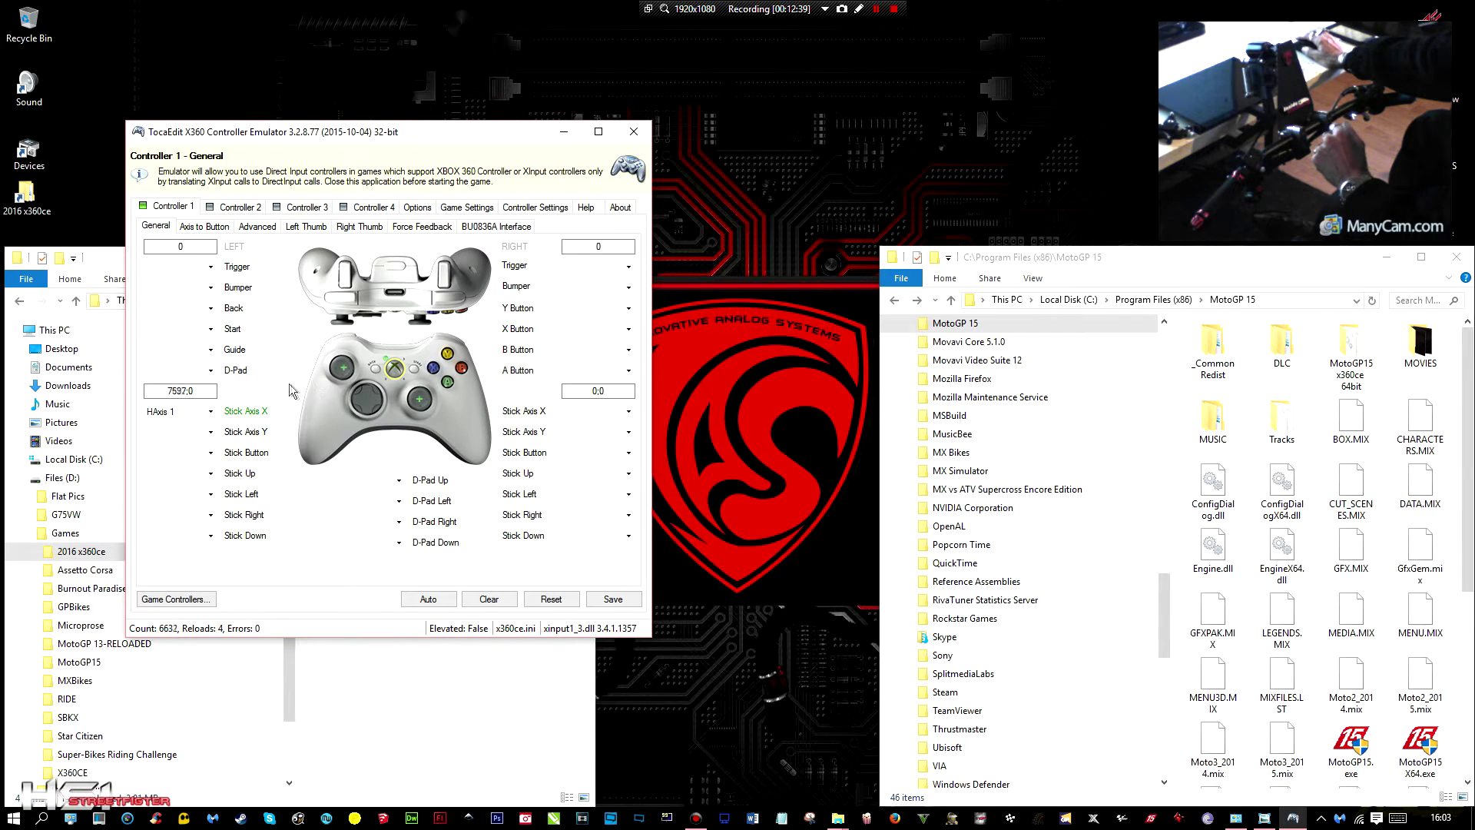
left_click(615, 601)
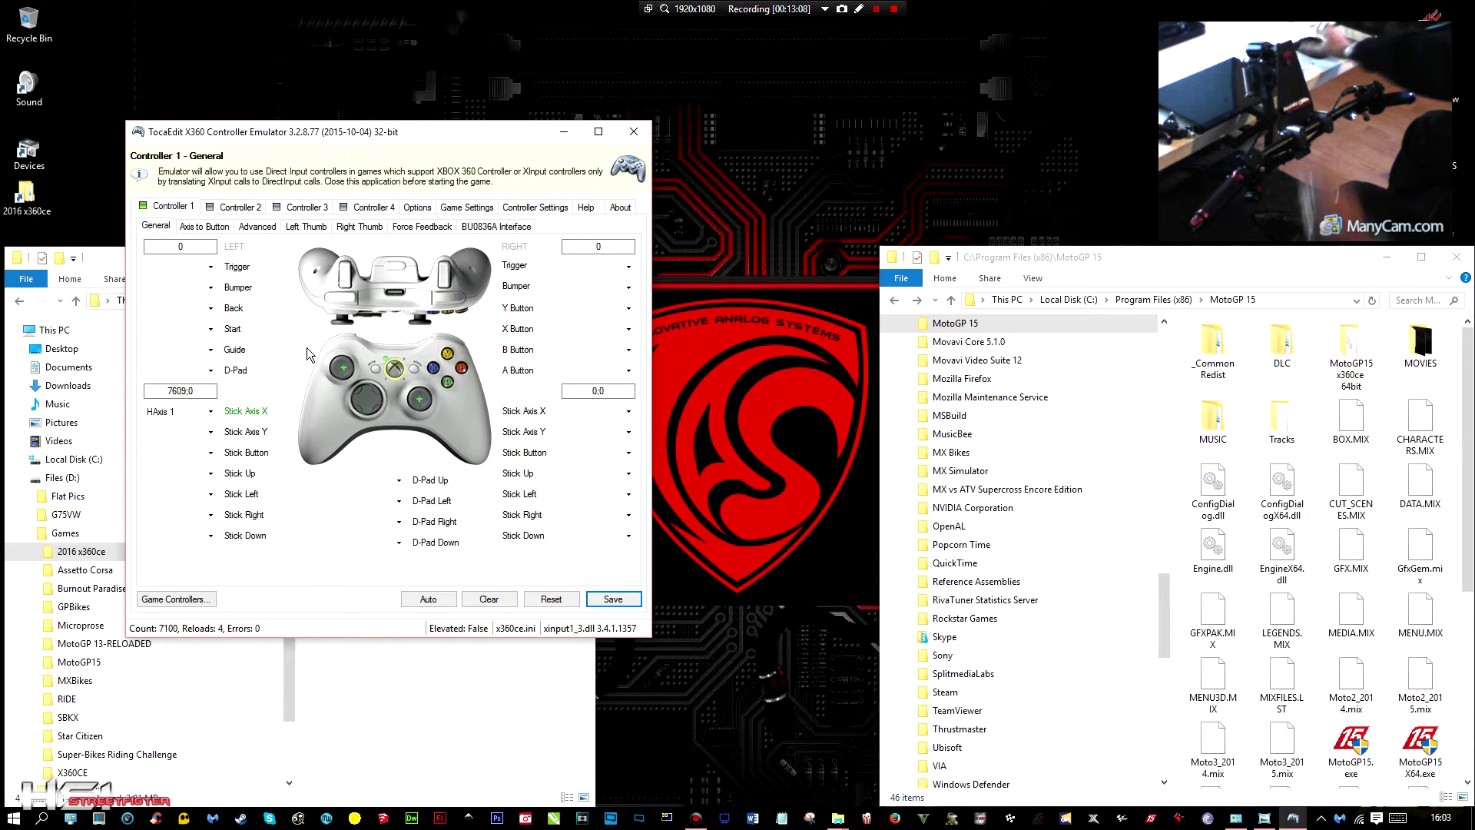
- Record the axis mappings: Axis 4 for the left trigger, Axis 3 for the right trigger and Axis 5 for left Stick Axis Y
left_click(212, 268)
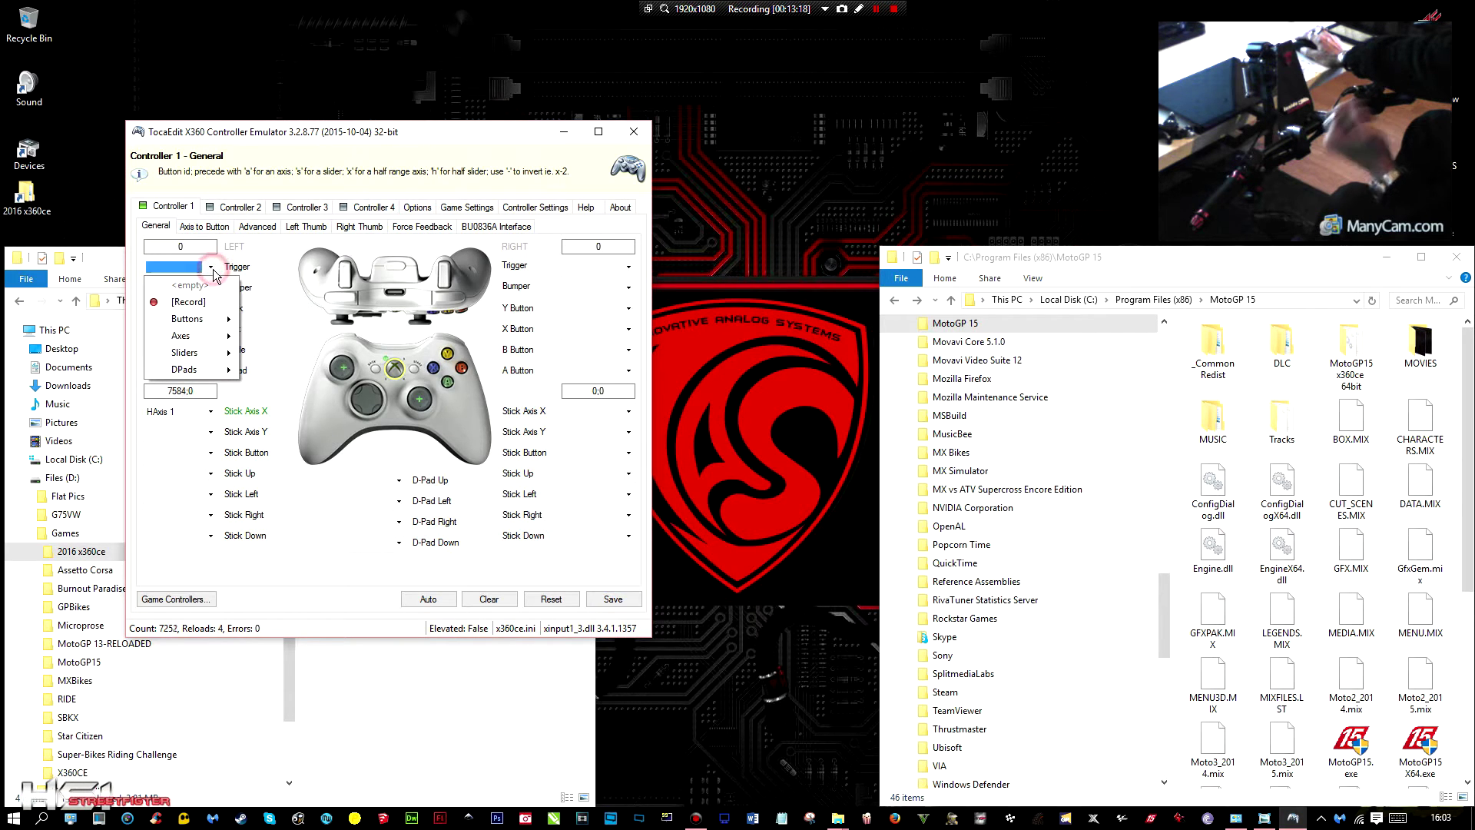
left_click(192, 303)
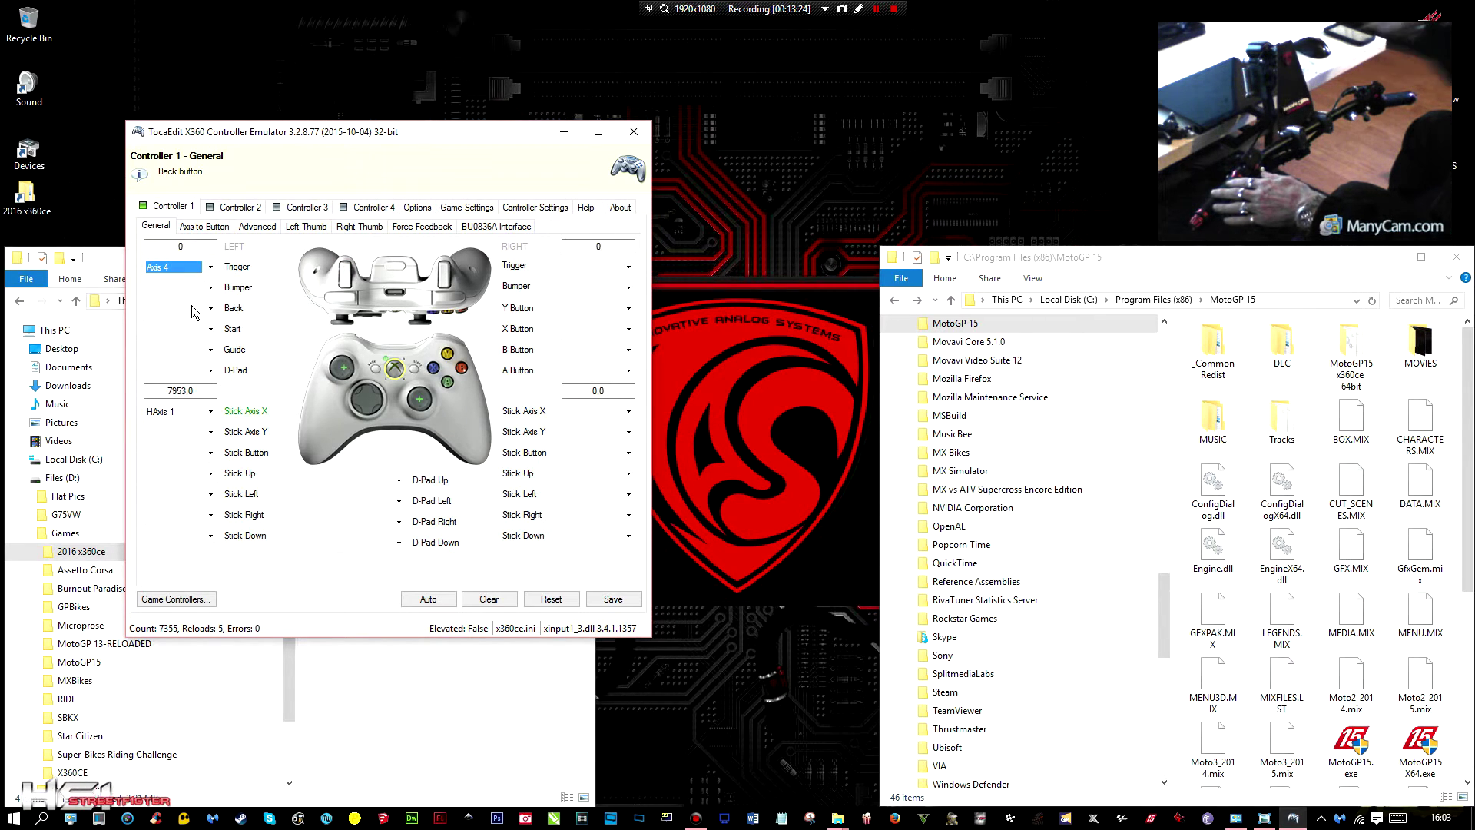
left_click(629, 267)
left_click(623, 303)
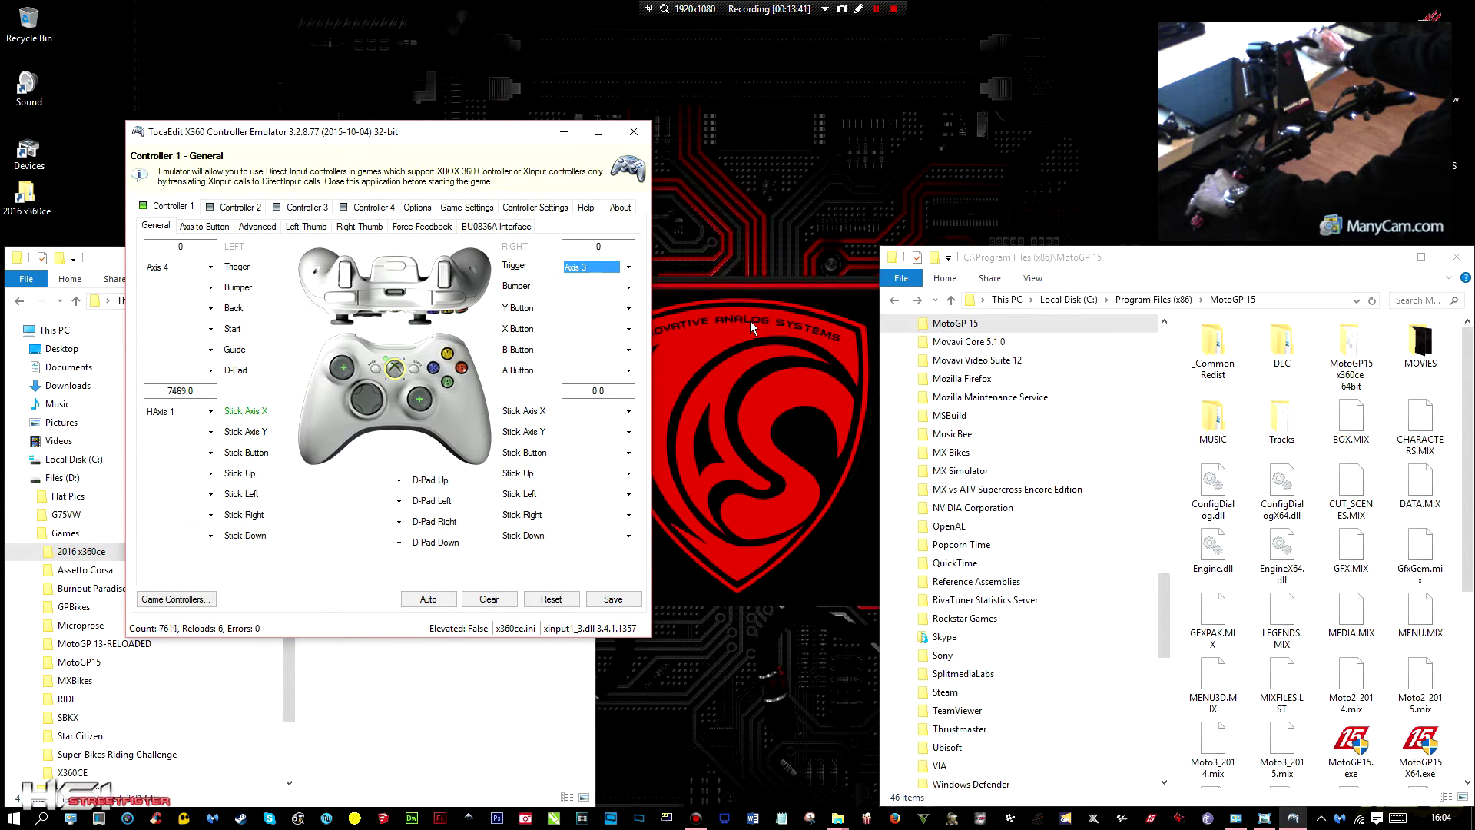
left_click(212, 432)
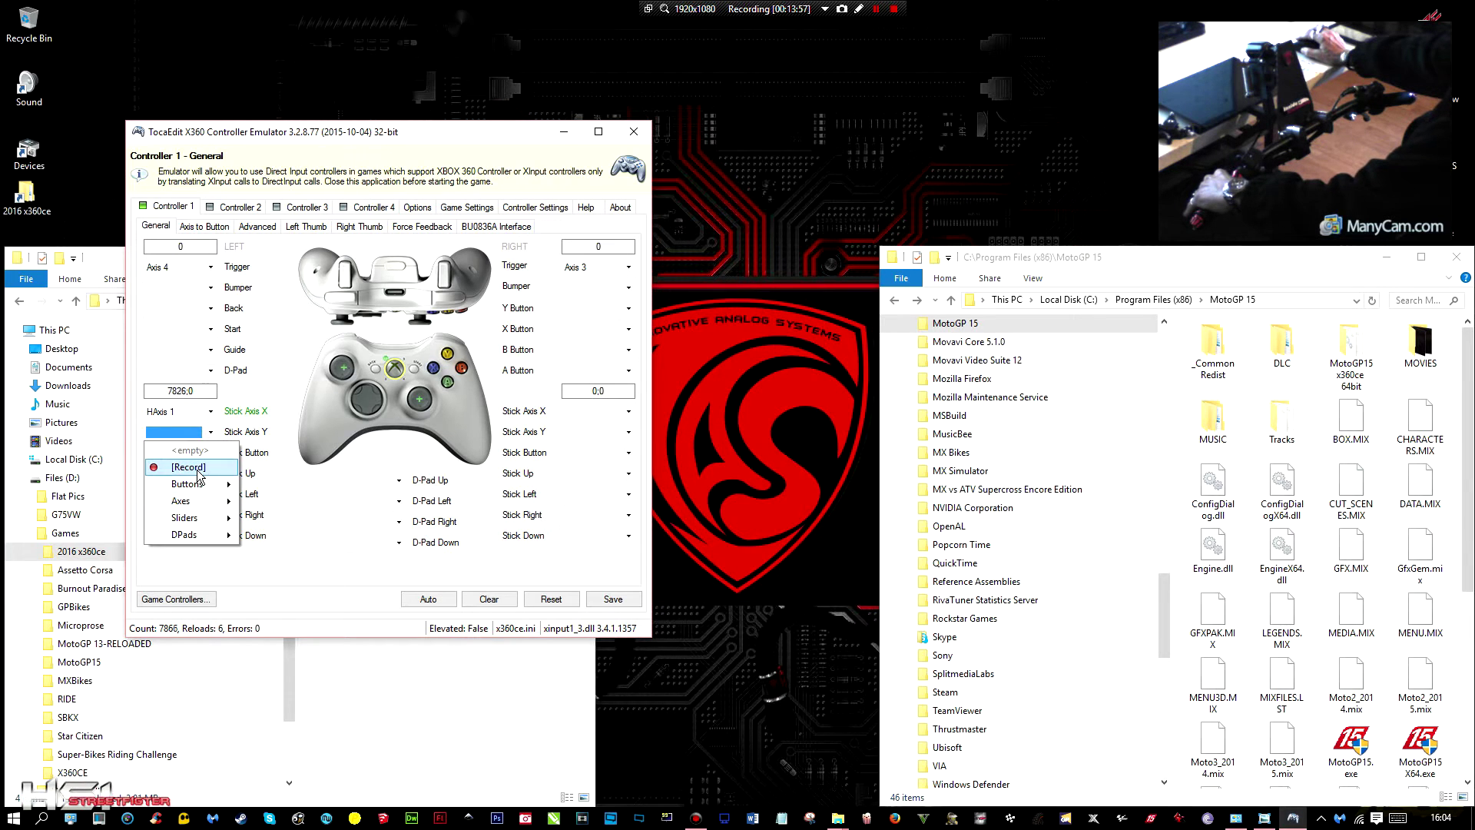
left_click(200, 467)
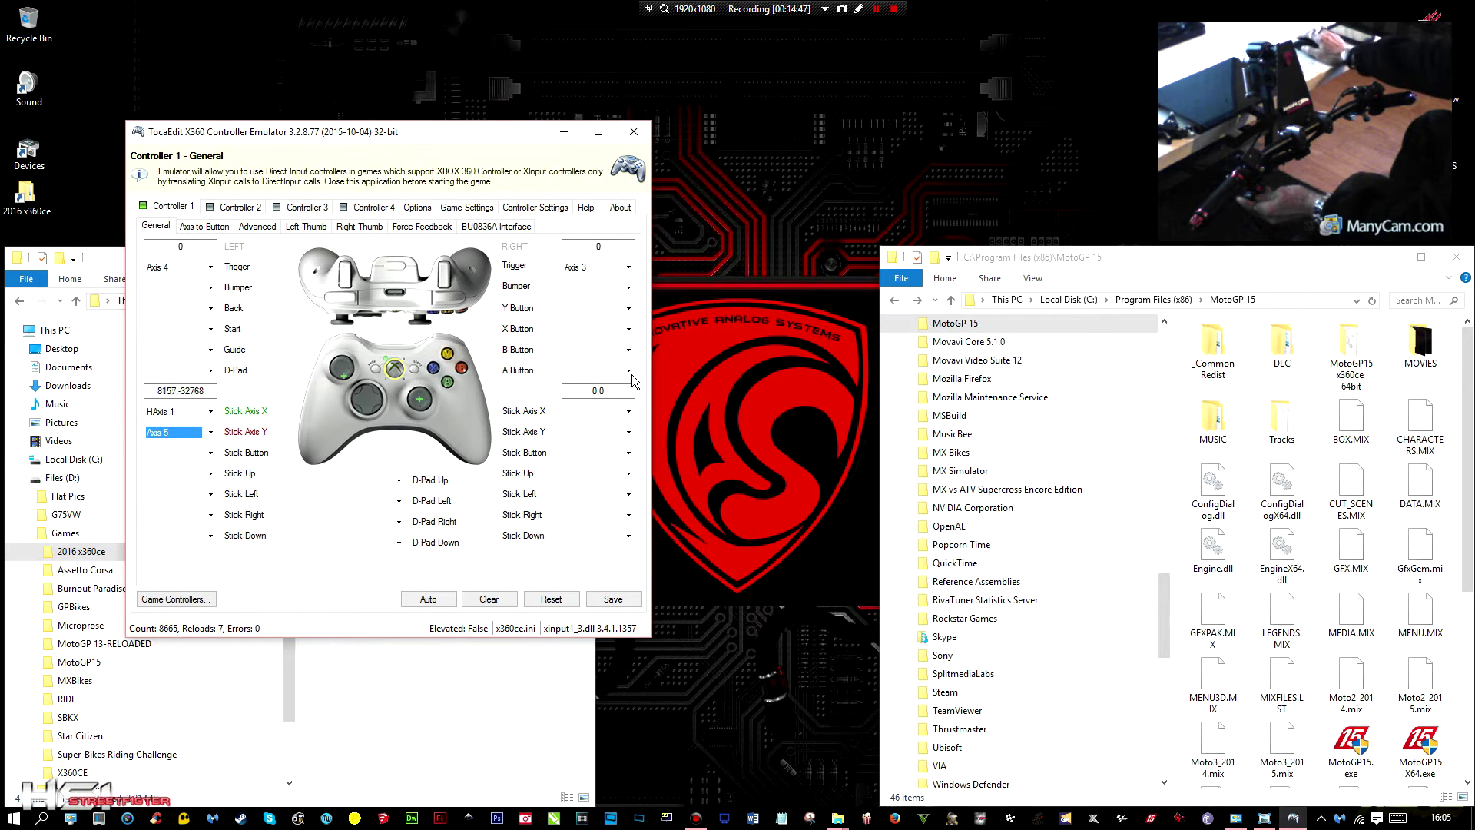
- Record the face-button mappings: Button 5 for A, Button 4 for B and Button 7 for X
left_click(630, 372)
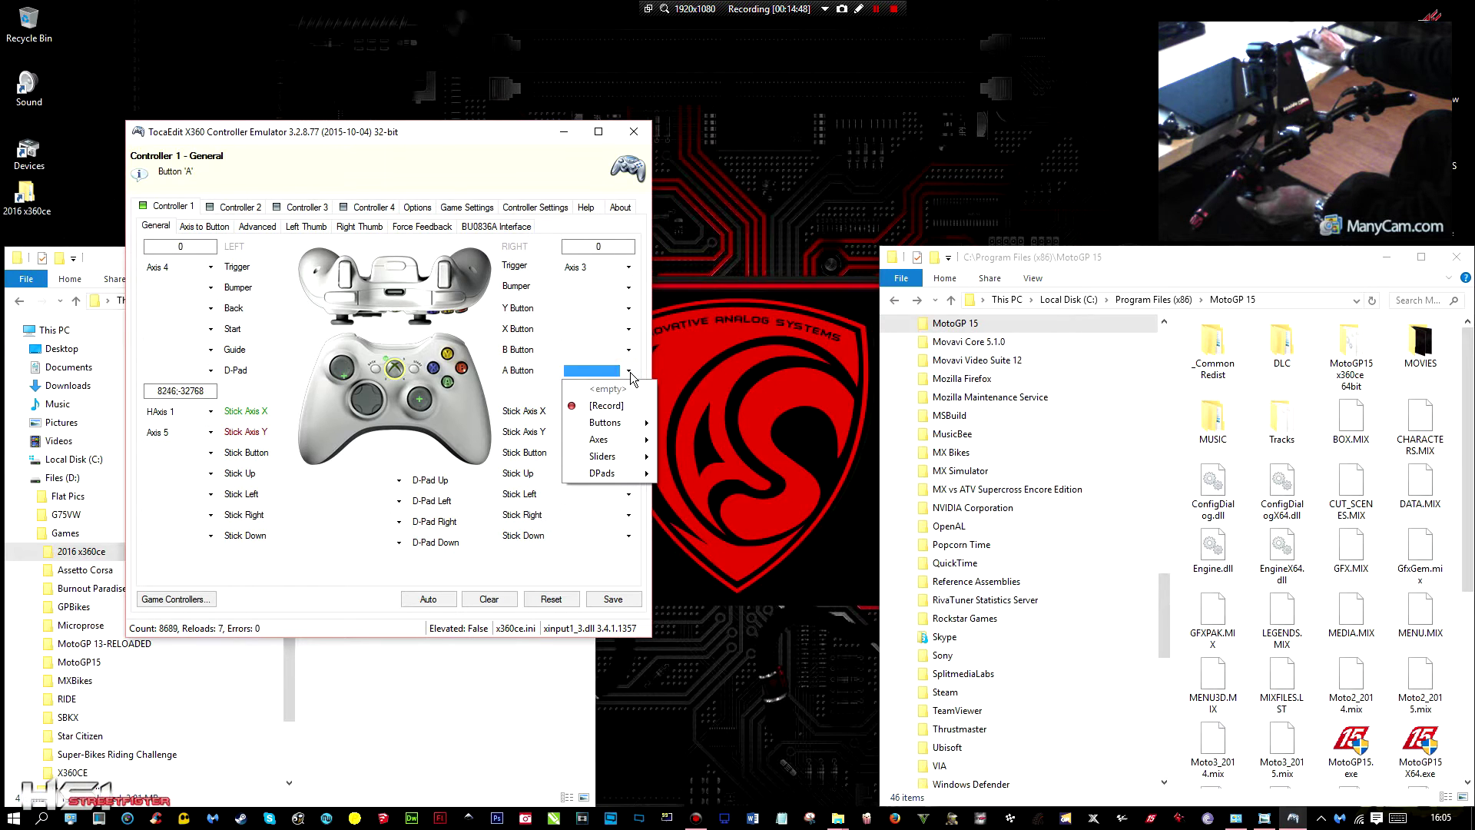
left_click(601, 415)
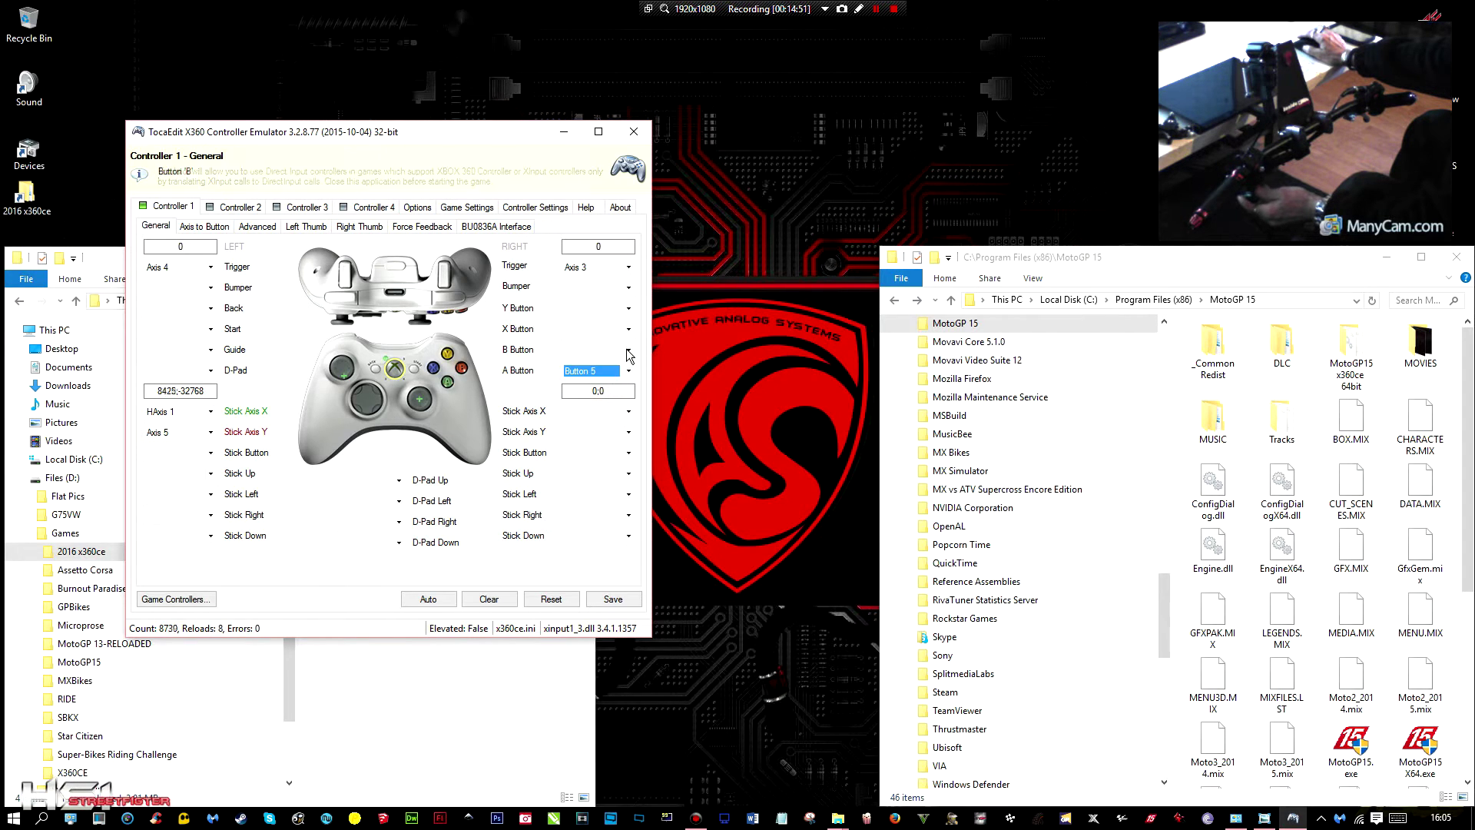
left_click(628, 349)
left_click(630, 385)
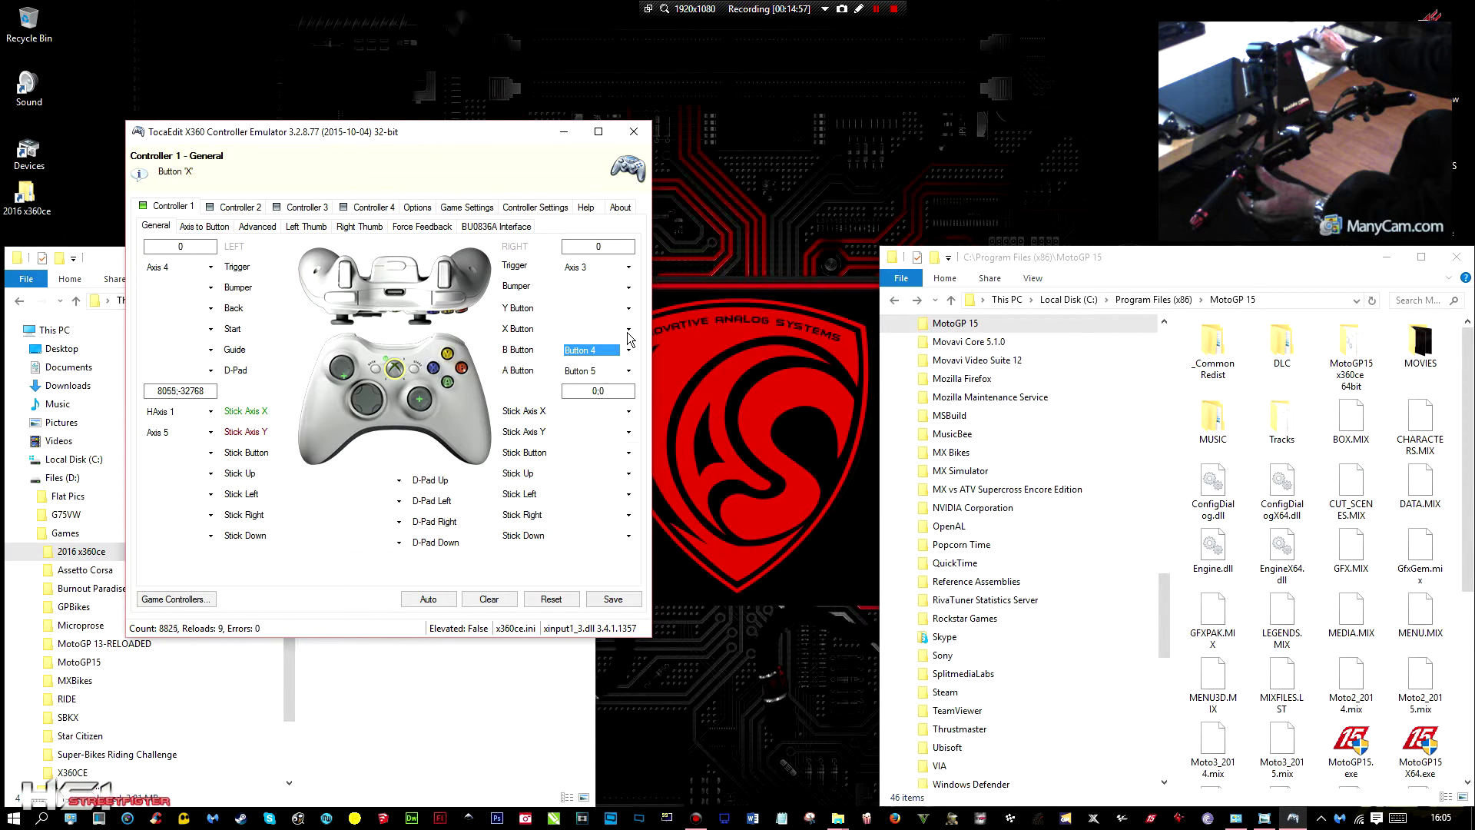
left_click(628, 331)
left_click(623, 364)
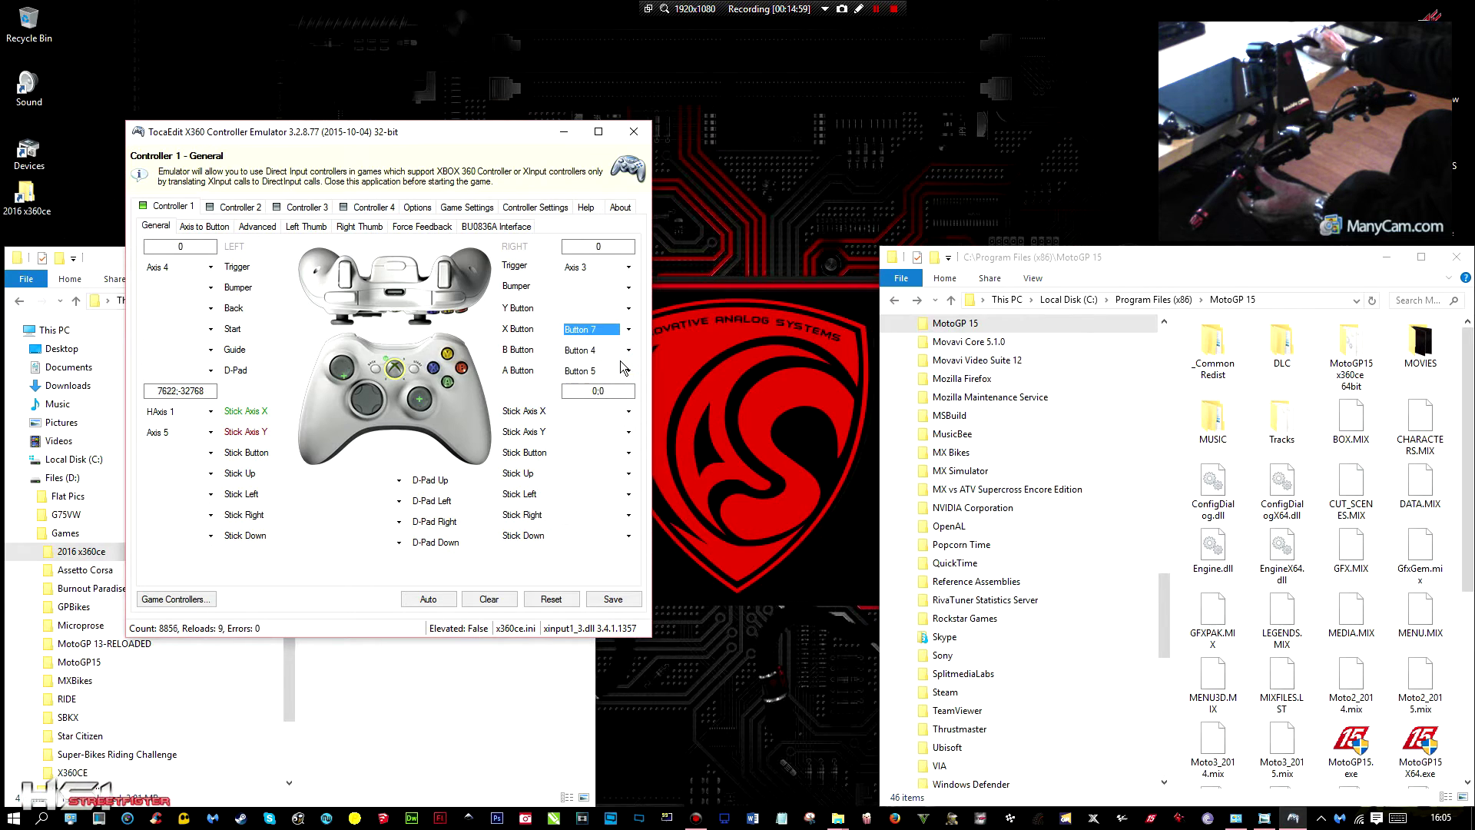
- Record Controller 1's remaining face and menu buttons: Button 8 for Y, Button 1 for Back and Button 6 for Start
left_click(628, 308)
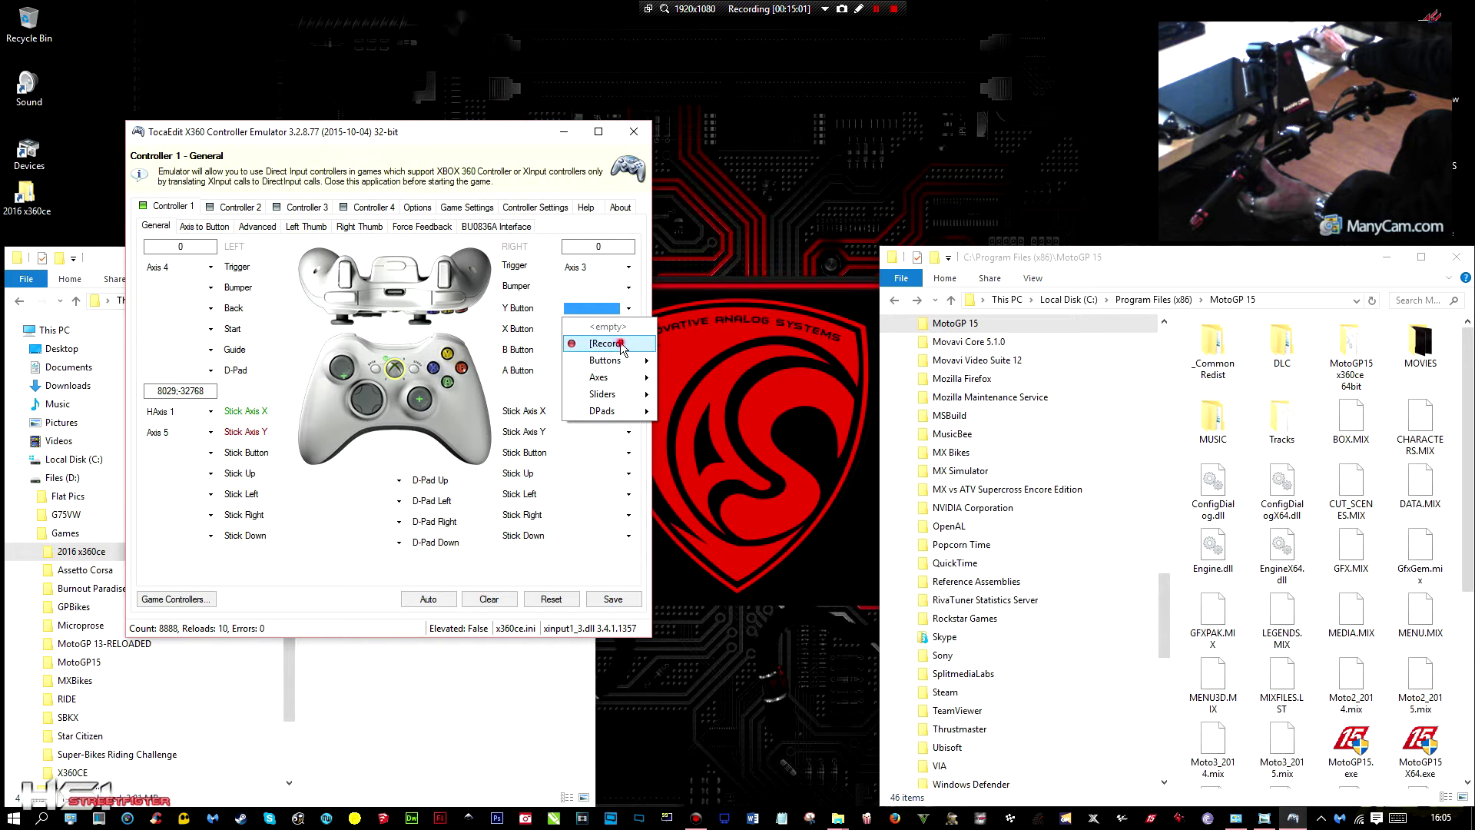
left_click(623, 344)
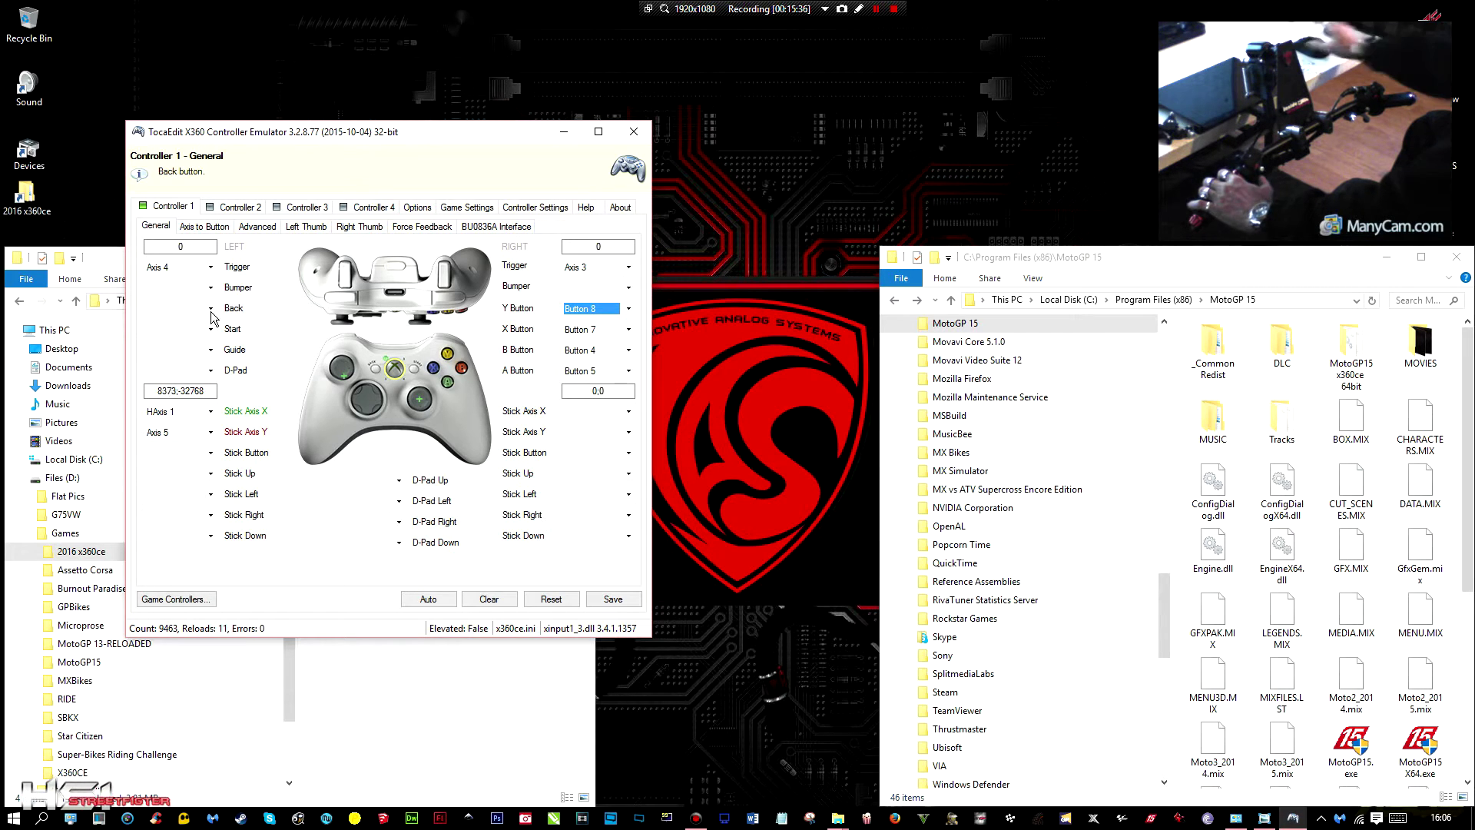
left_click(210, 308)
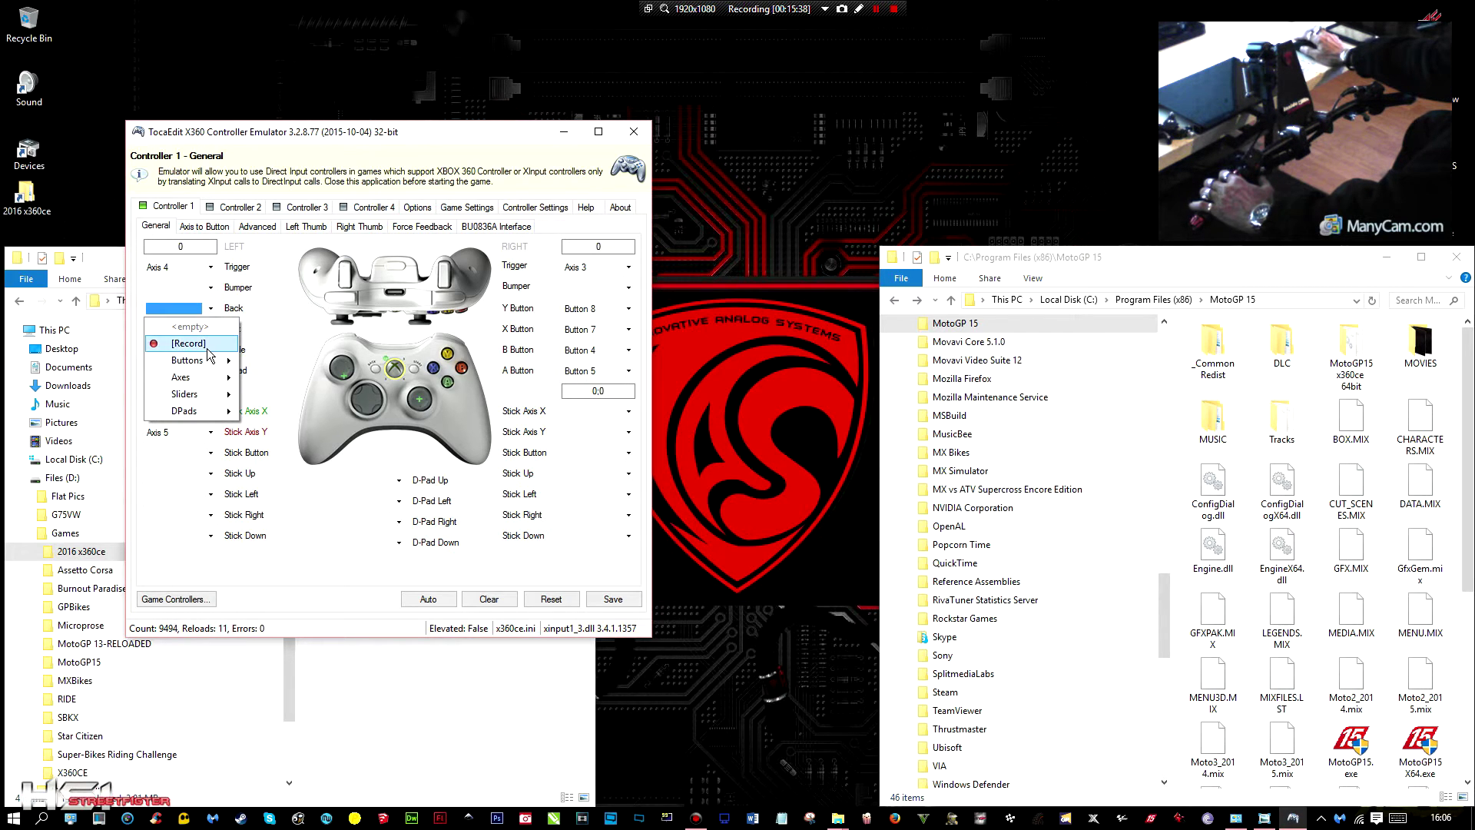
left_click(208, 347)
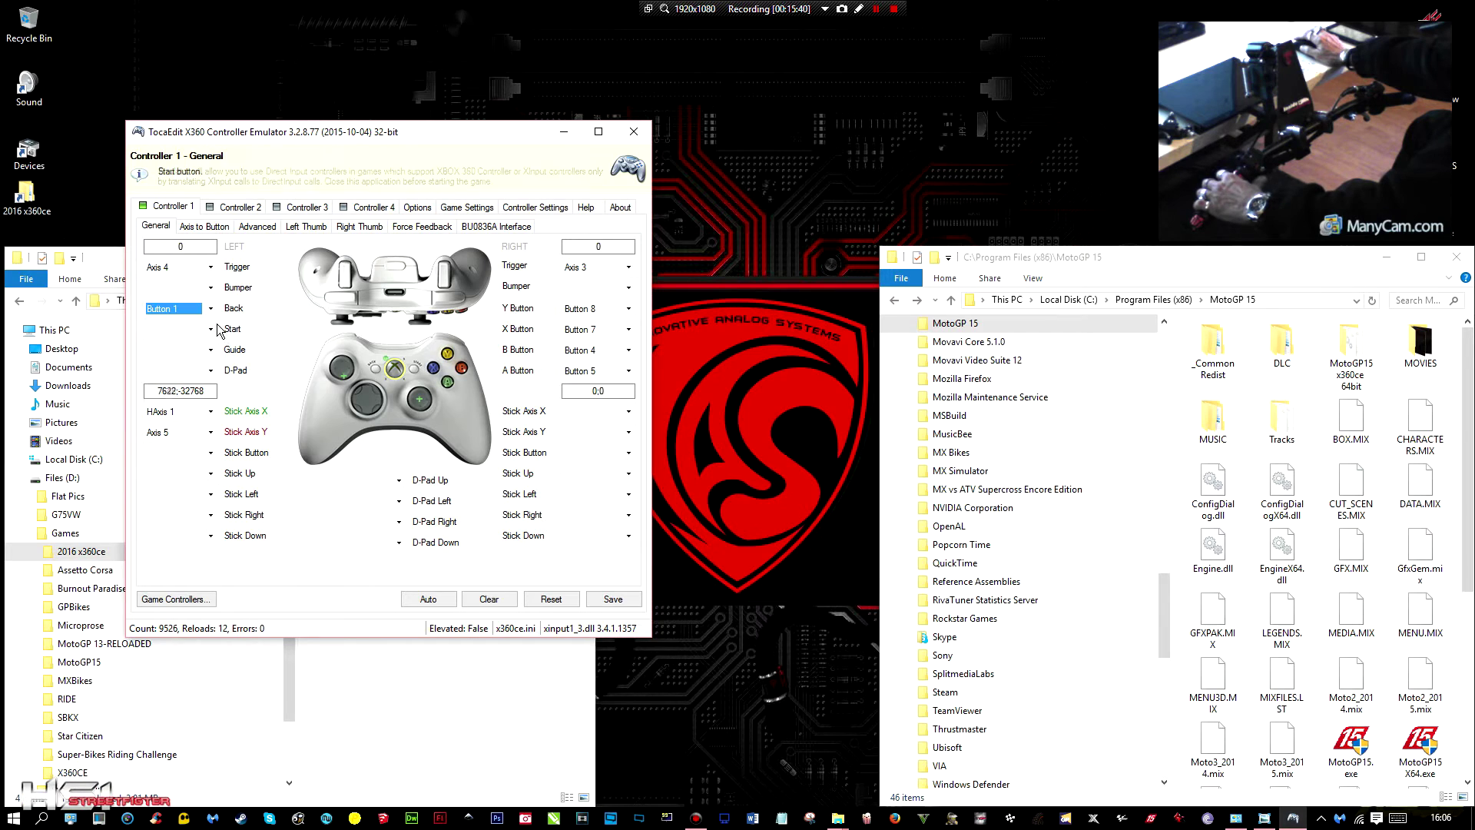
left_click(212, 329)
left_click(186, 361)
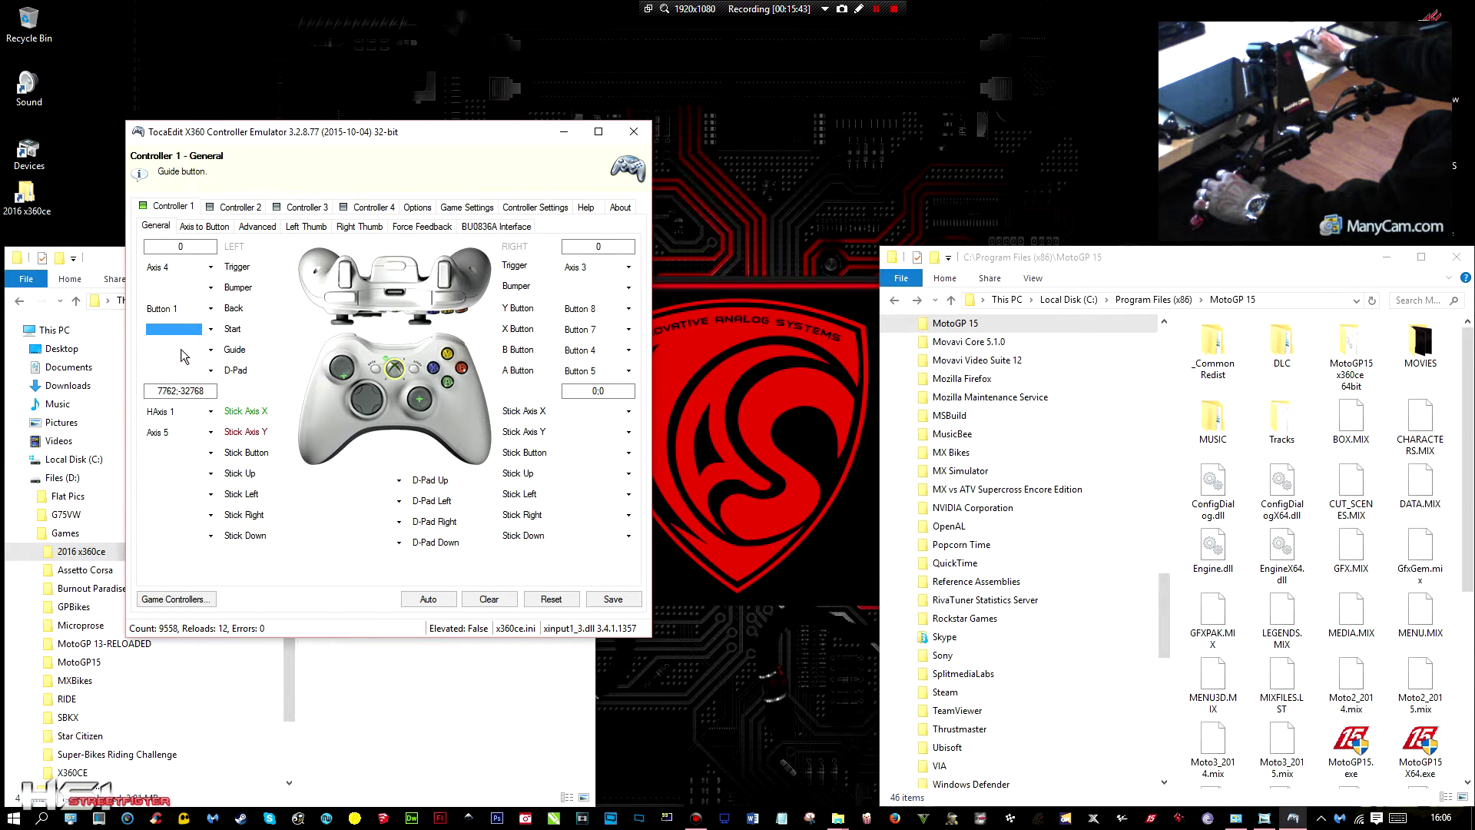
left_click(210, 329)
left_click(198, 372)
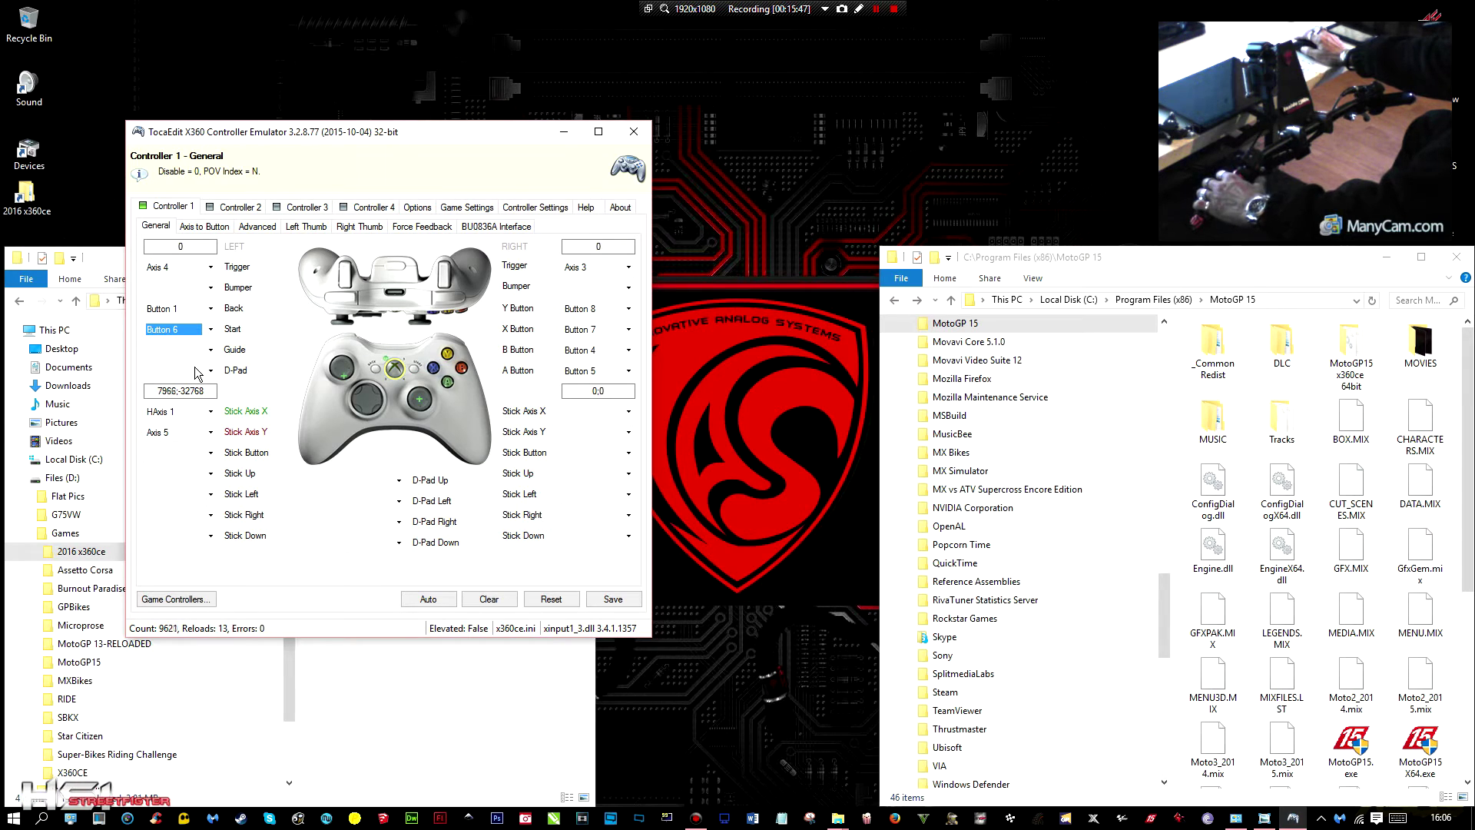
- Record the bumper mappings: Button 10 for the left bumper and Button 9 for the right bumper
left_click(212, 290)
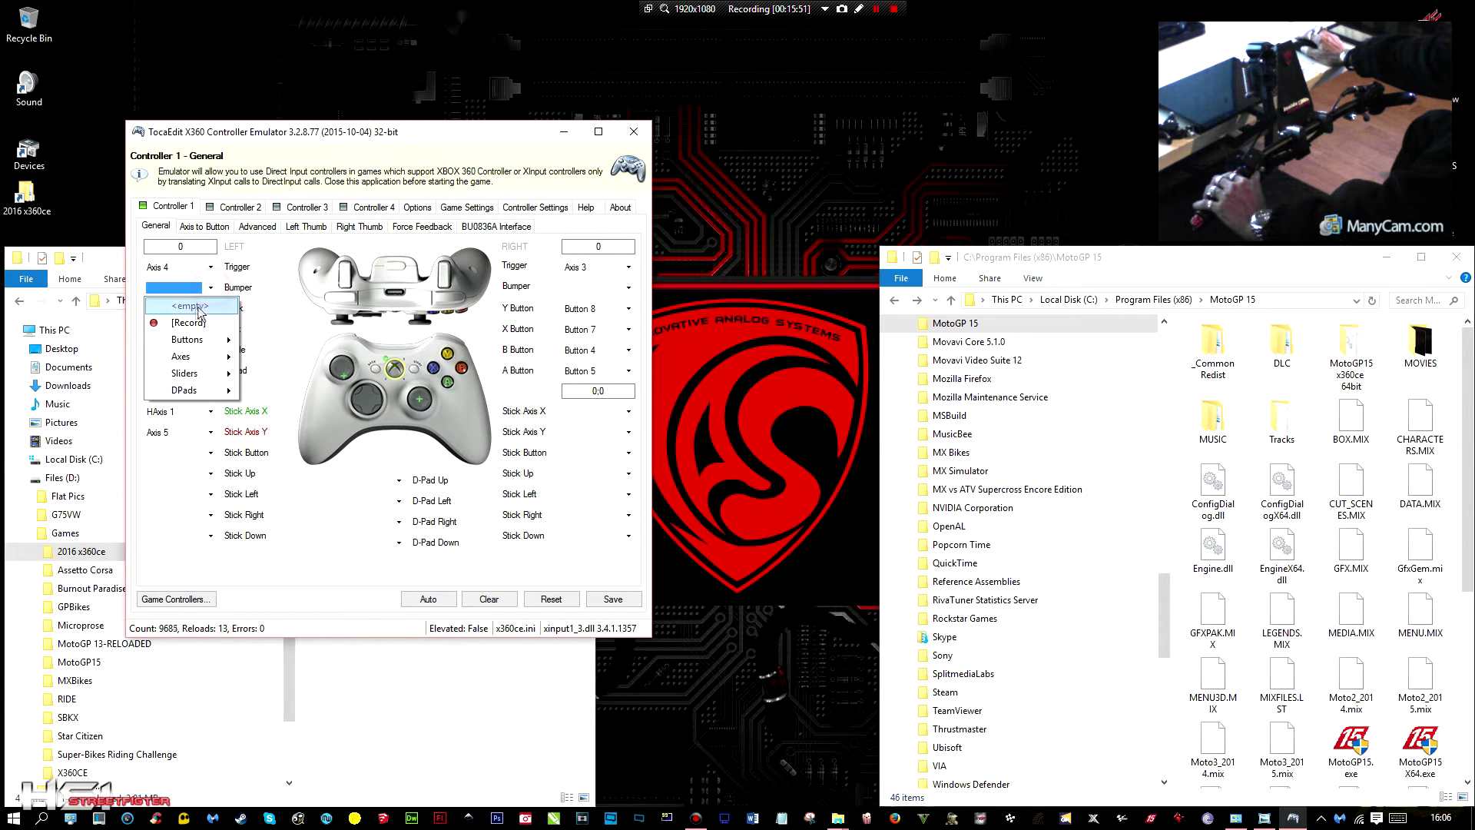
left_click(187, 326)
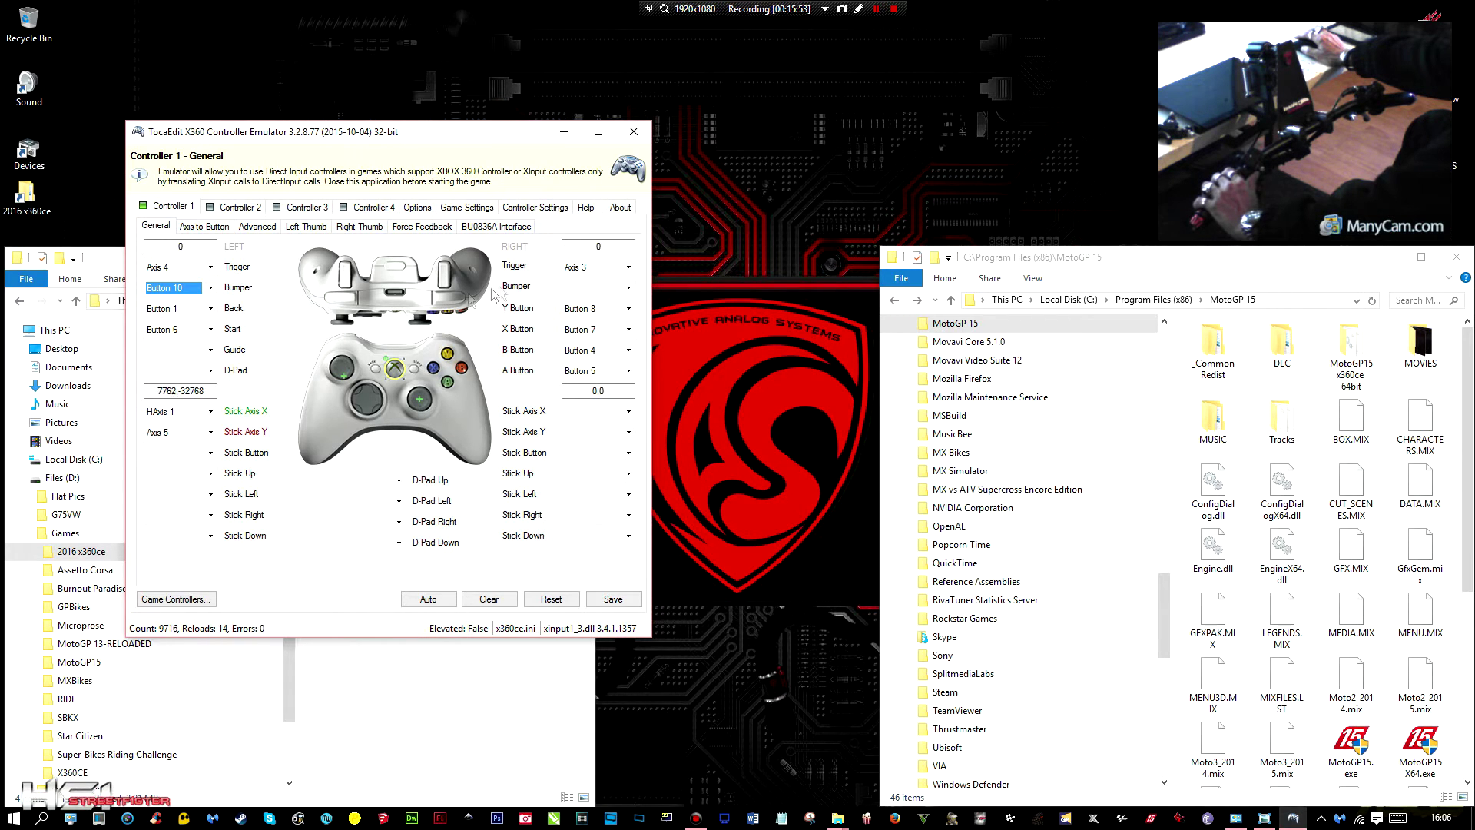
left_click(628, 287)
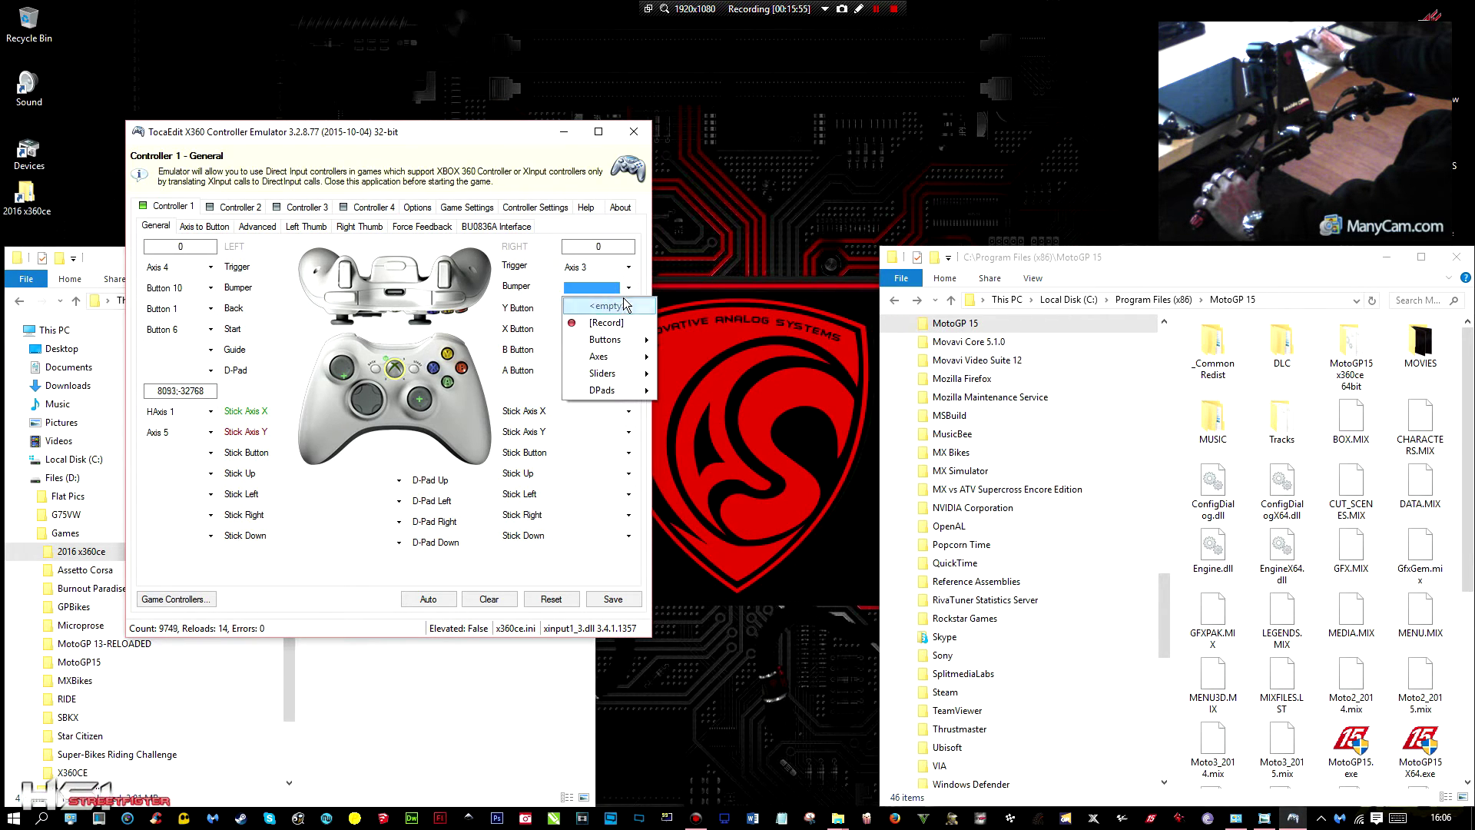
left_click(624, 325)
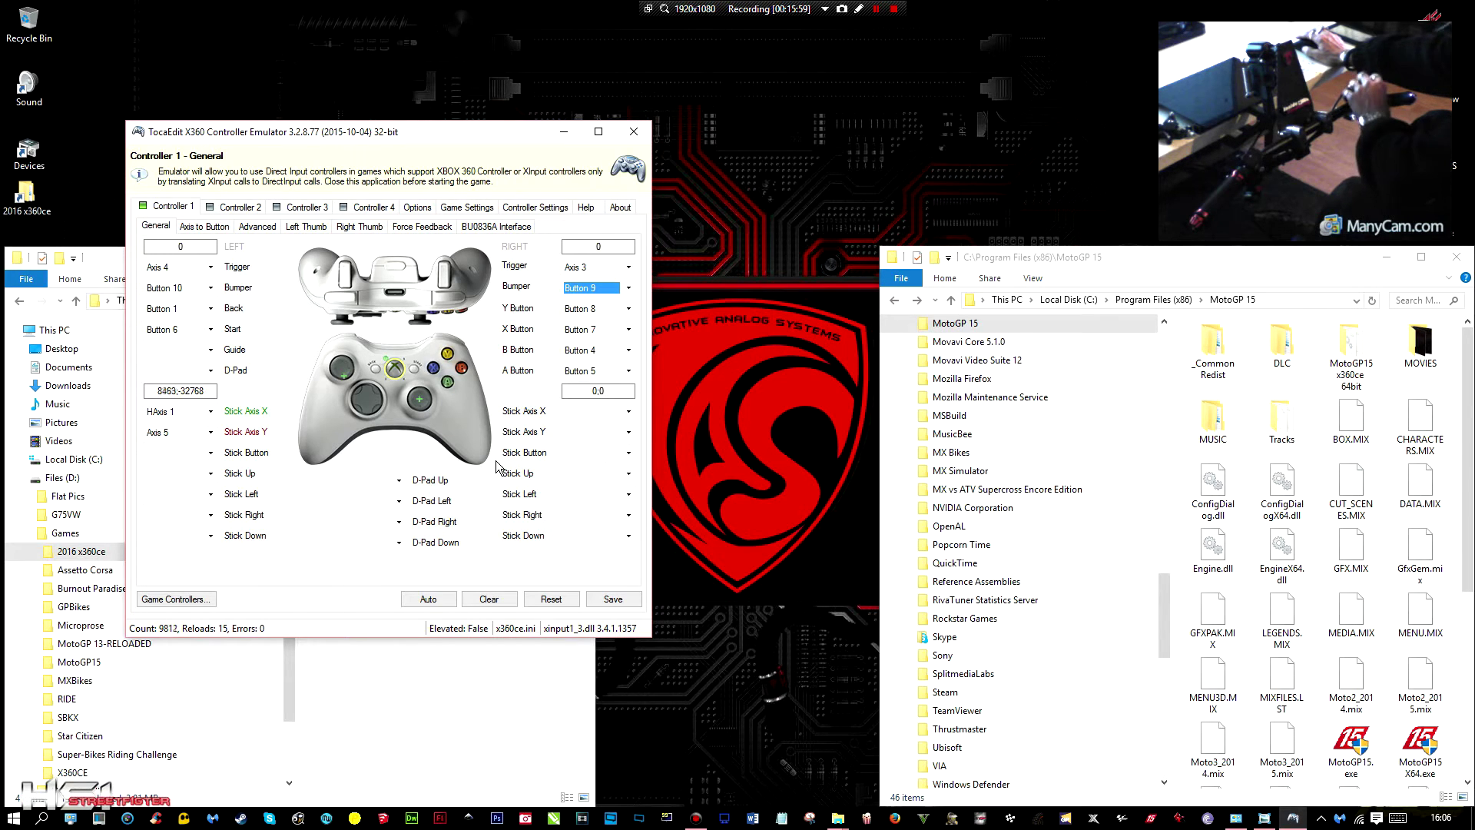
- Record the D-Pad mappings as Button 12 for Up, Button 11 for Down, Button 3 for Left and Button 2 for Right, and save
left_click(399, 481)
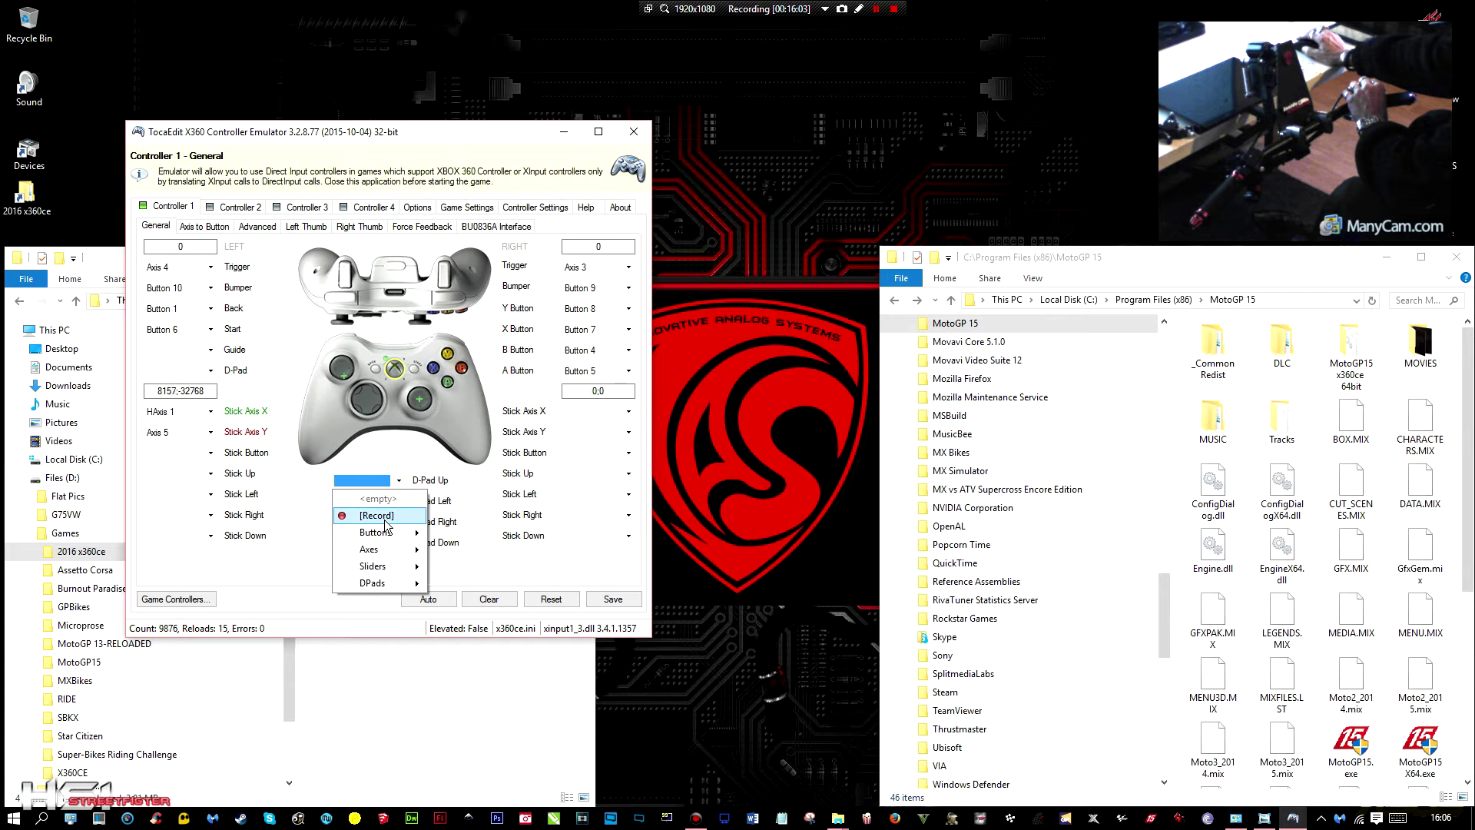
left_click(384, 518)
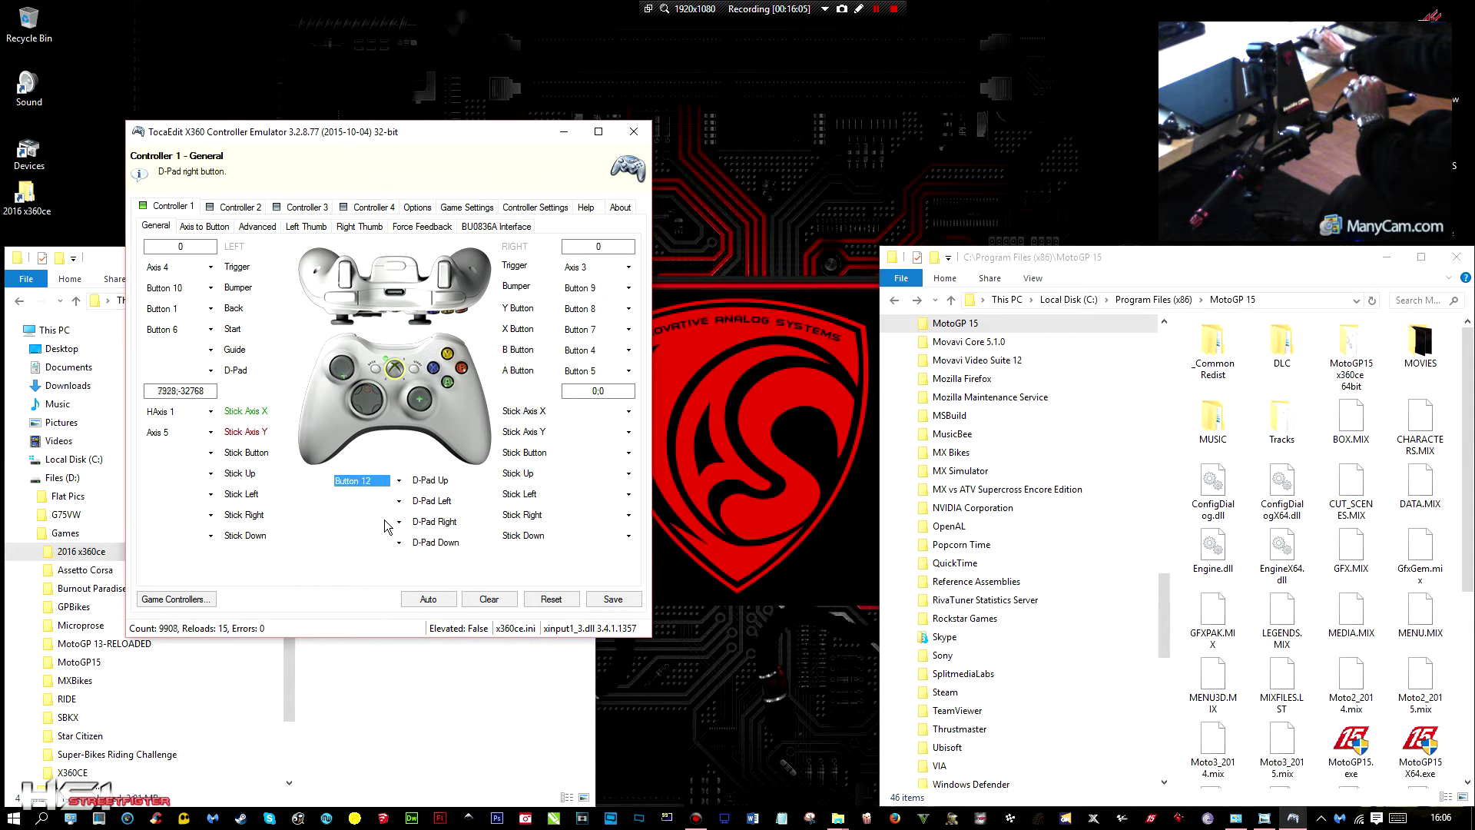
left_click(399, 542)
left_click(377, 580)
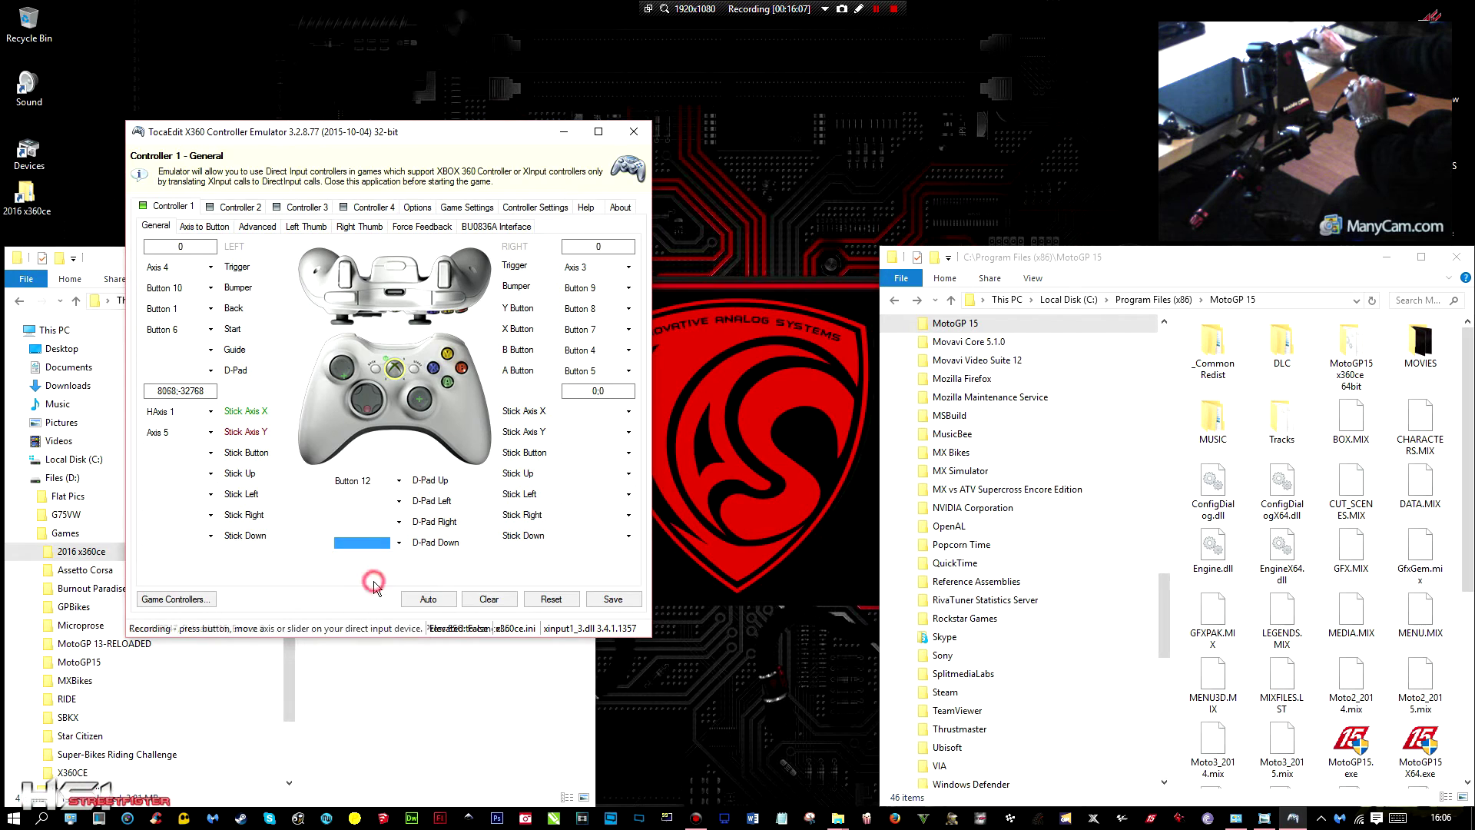
left_click(399, 500)
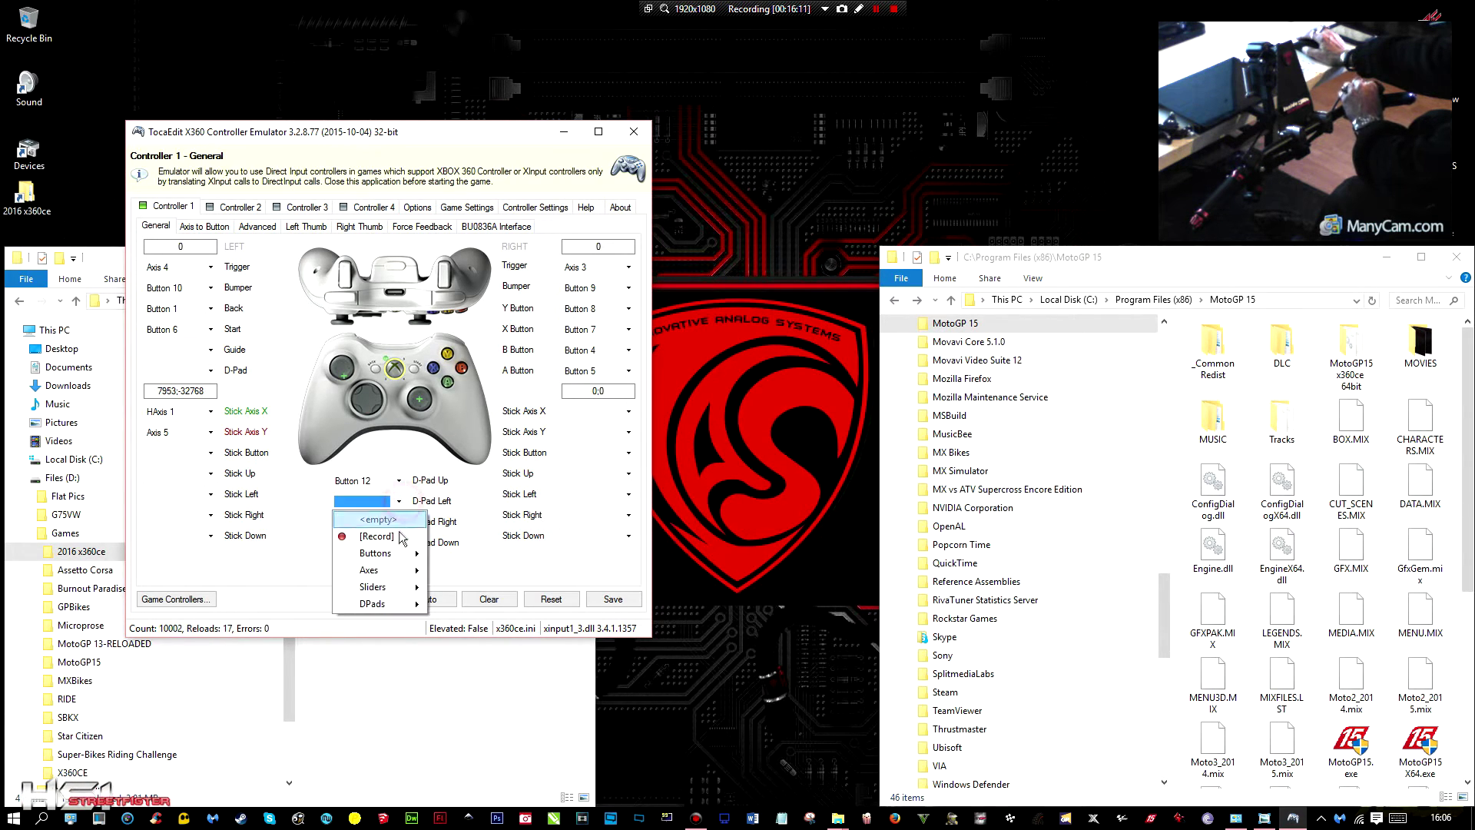
left_click(393, 537)
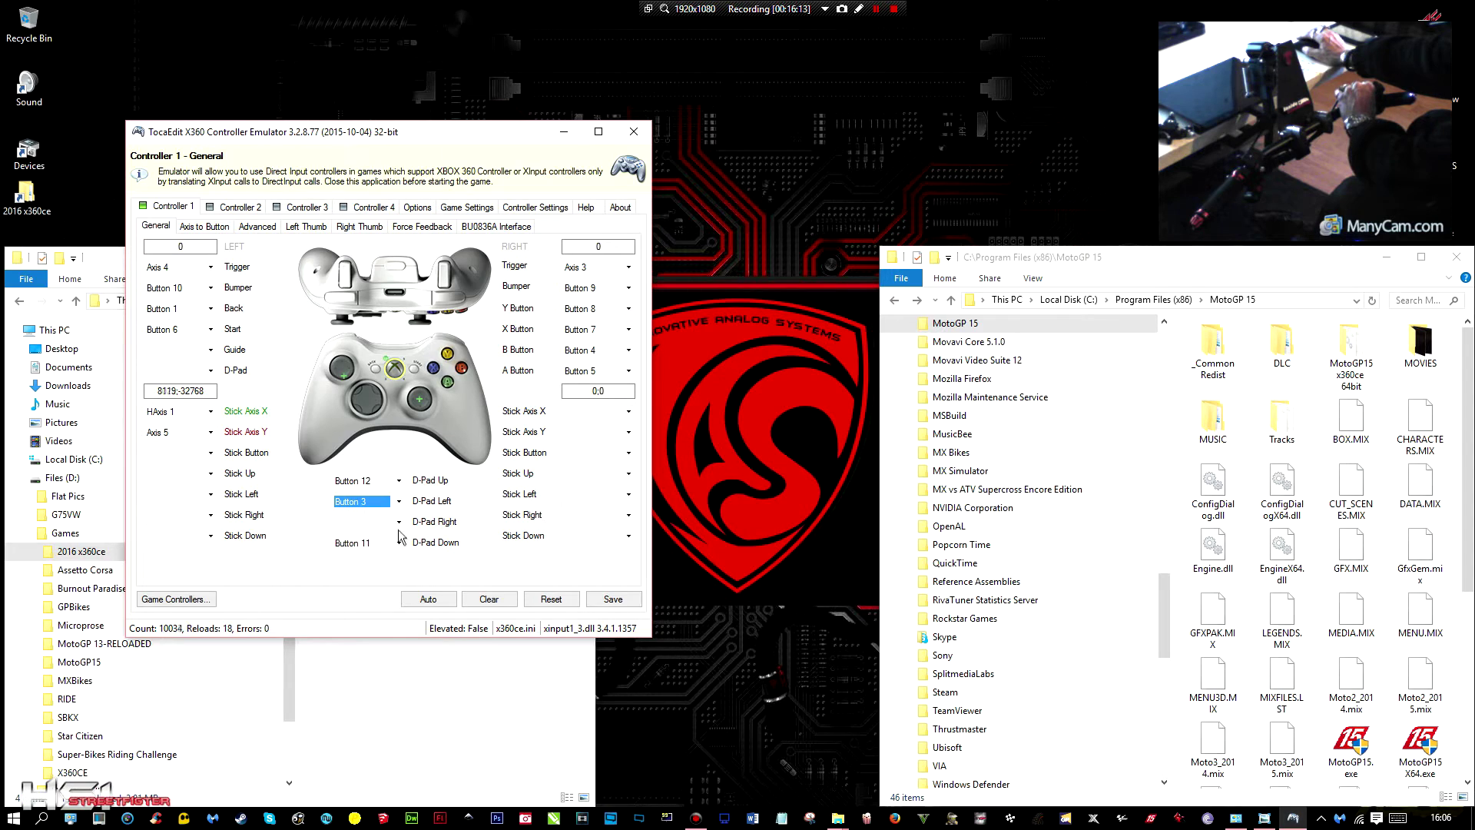
left_click(398, 522)
left_click(389, 557)
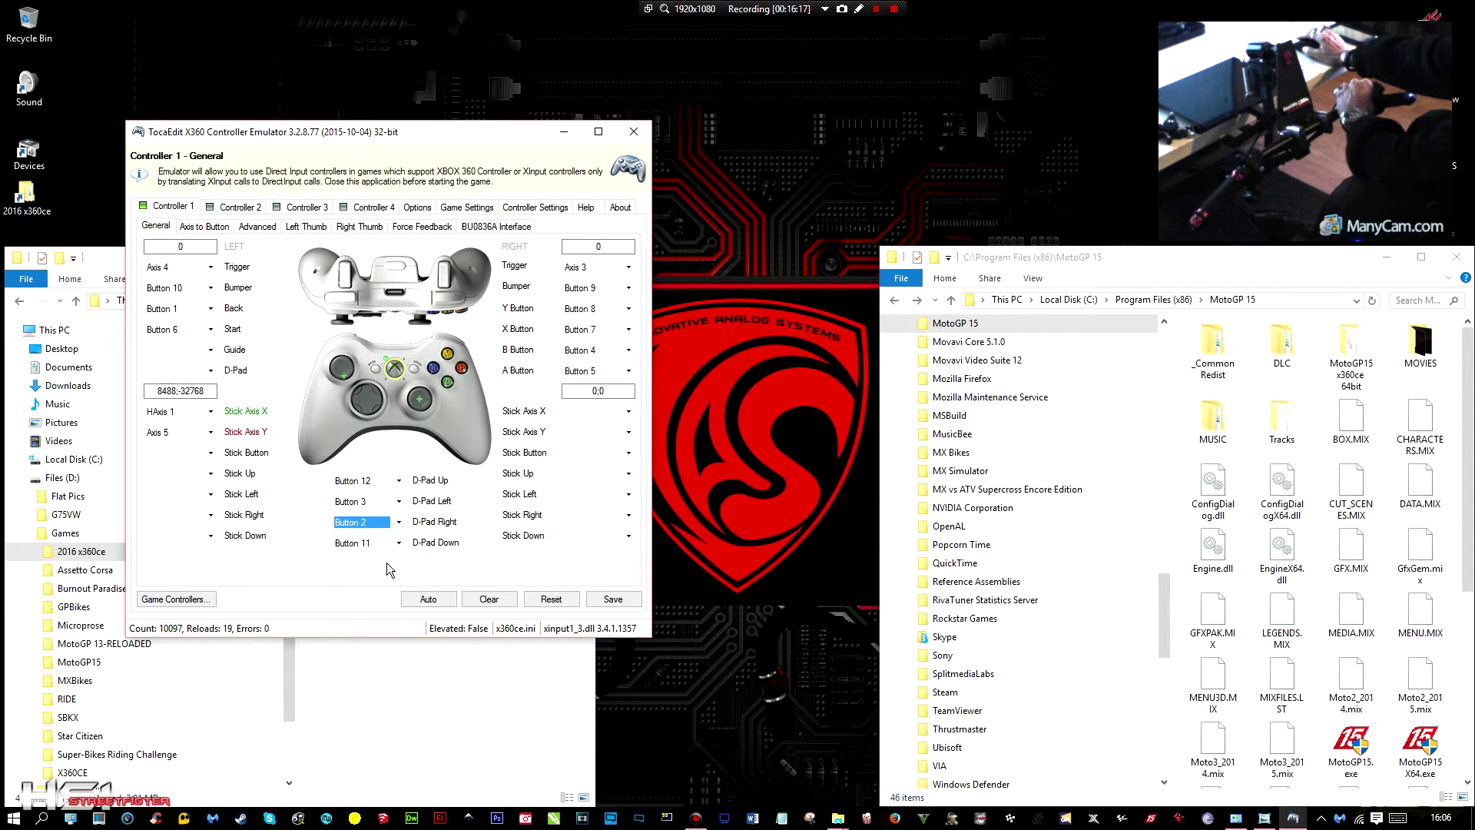
left_click(613, 599)
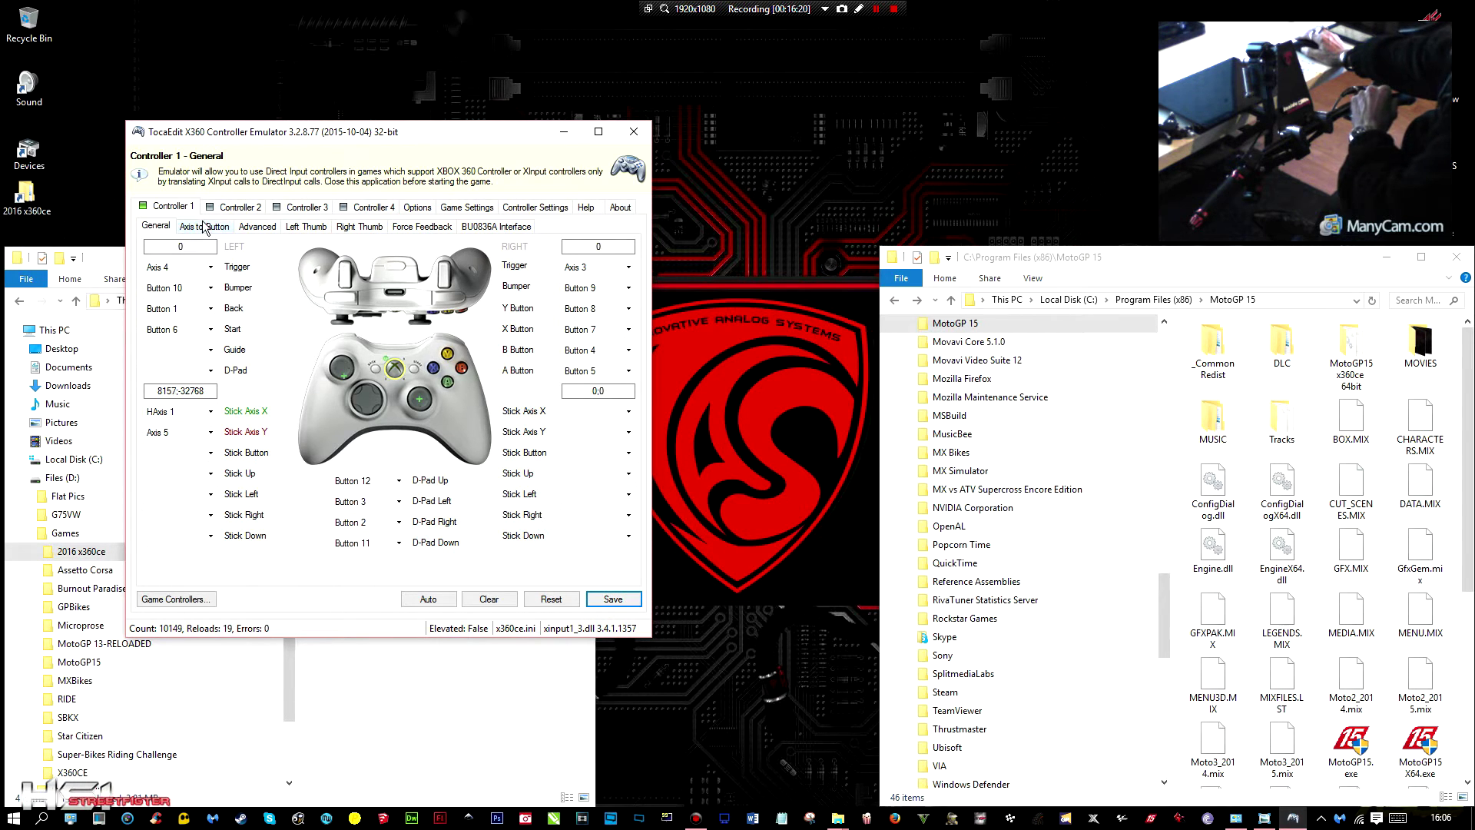
- Review Controller 1's advanced, left-thumb and BU0836A Interface settings and the emulator's general options
left_click(250, 229)
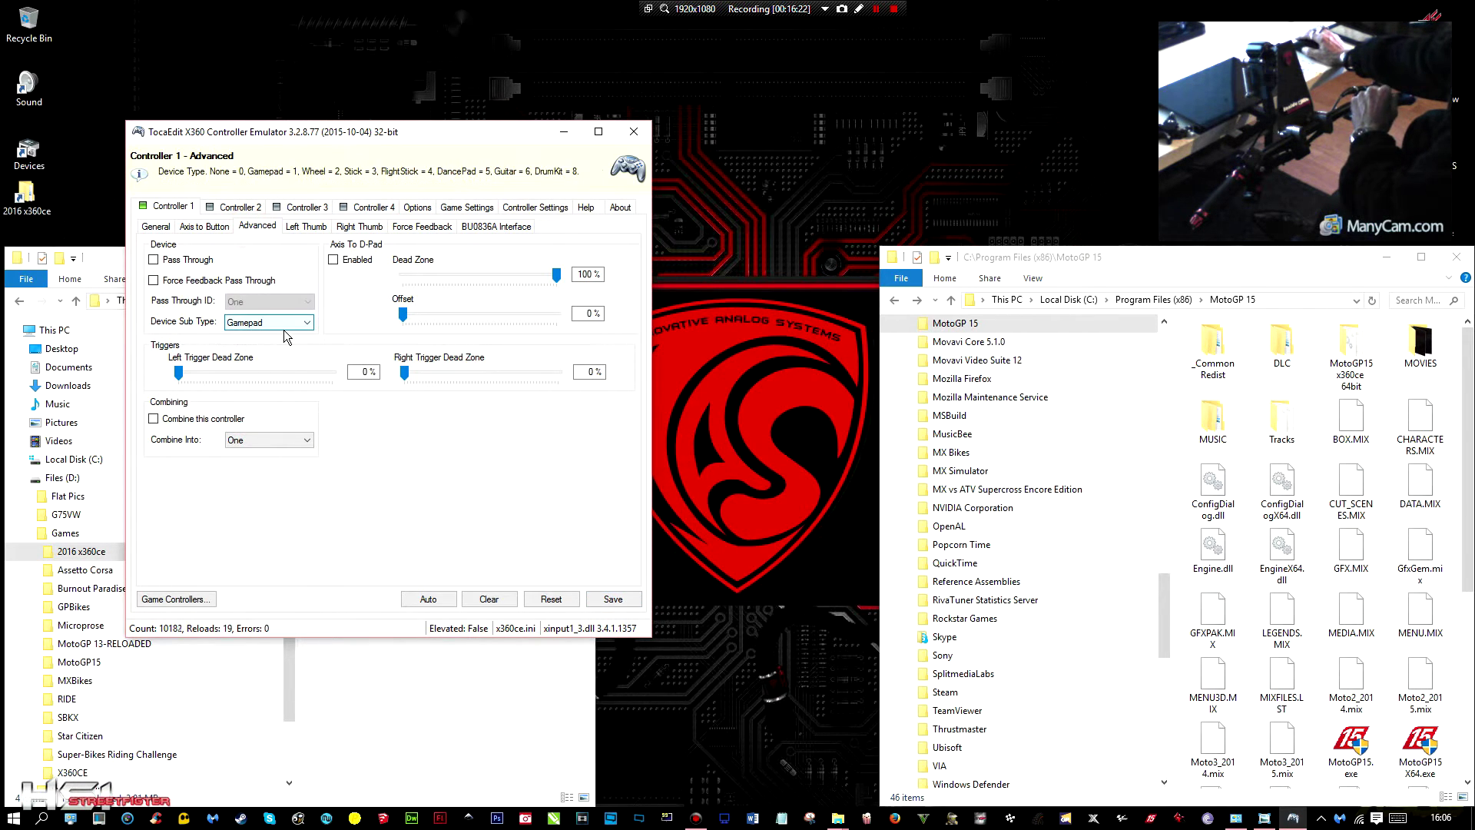
left_click(310, 228)
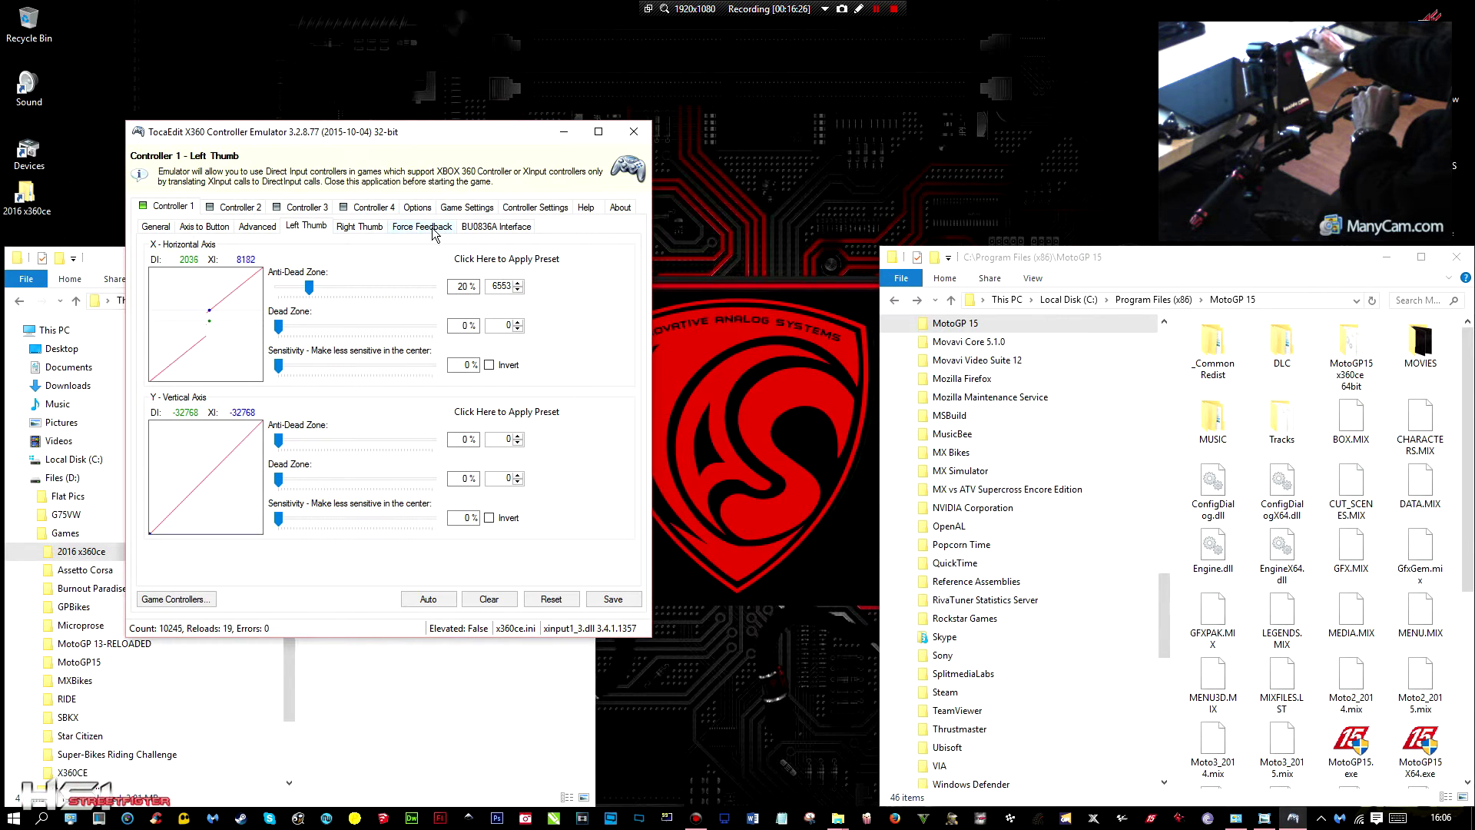
left_click(482, 227)
left_click(418, 208)
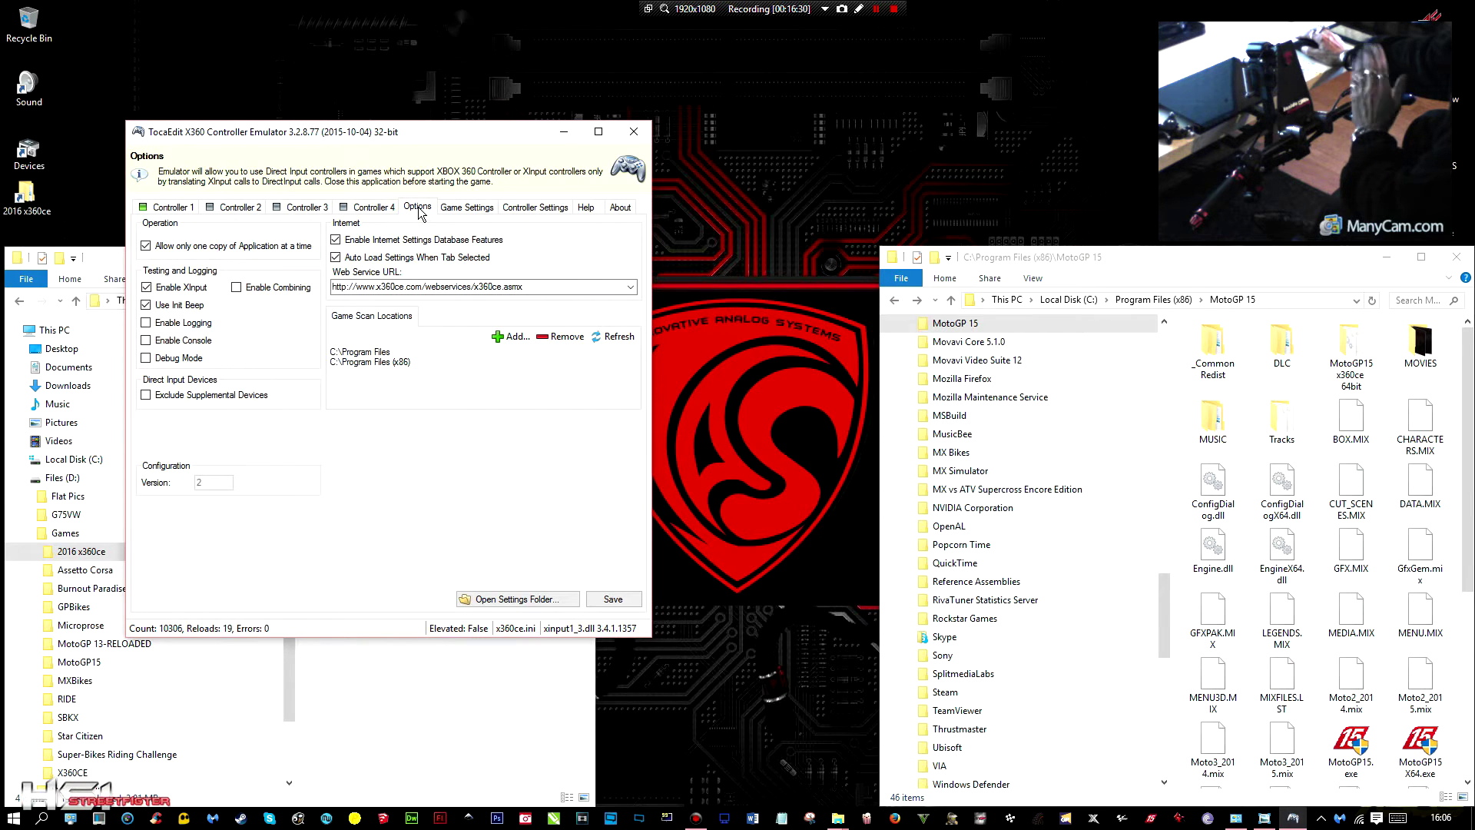
- In the game settings for x360ce.exe, enable the 32-bit v1.3 XInput file and disable the 64-bit v1.3 one
left_click(458, 211)
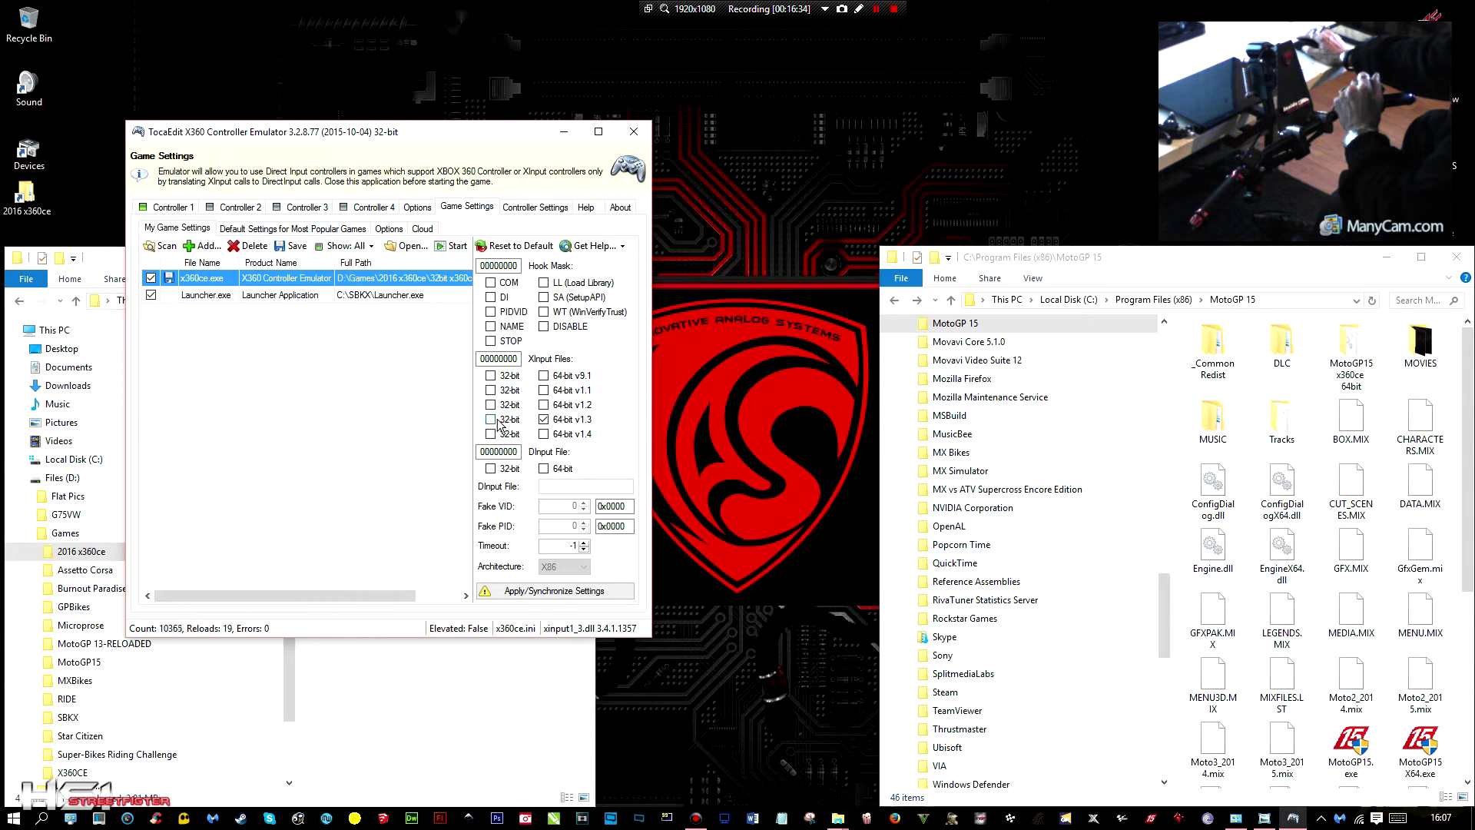
left_click(494, 421)
left_click(548, 424)
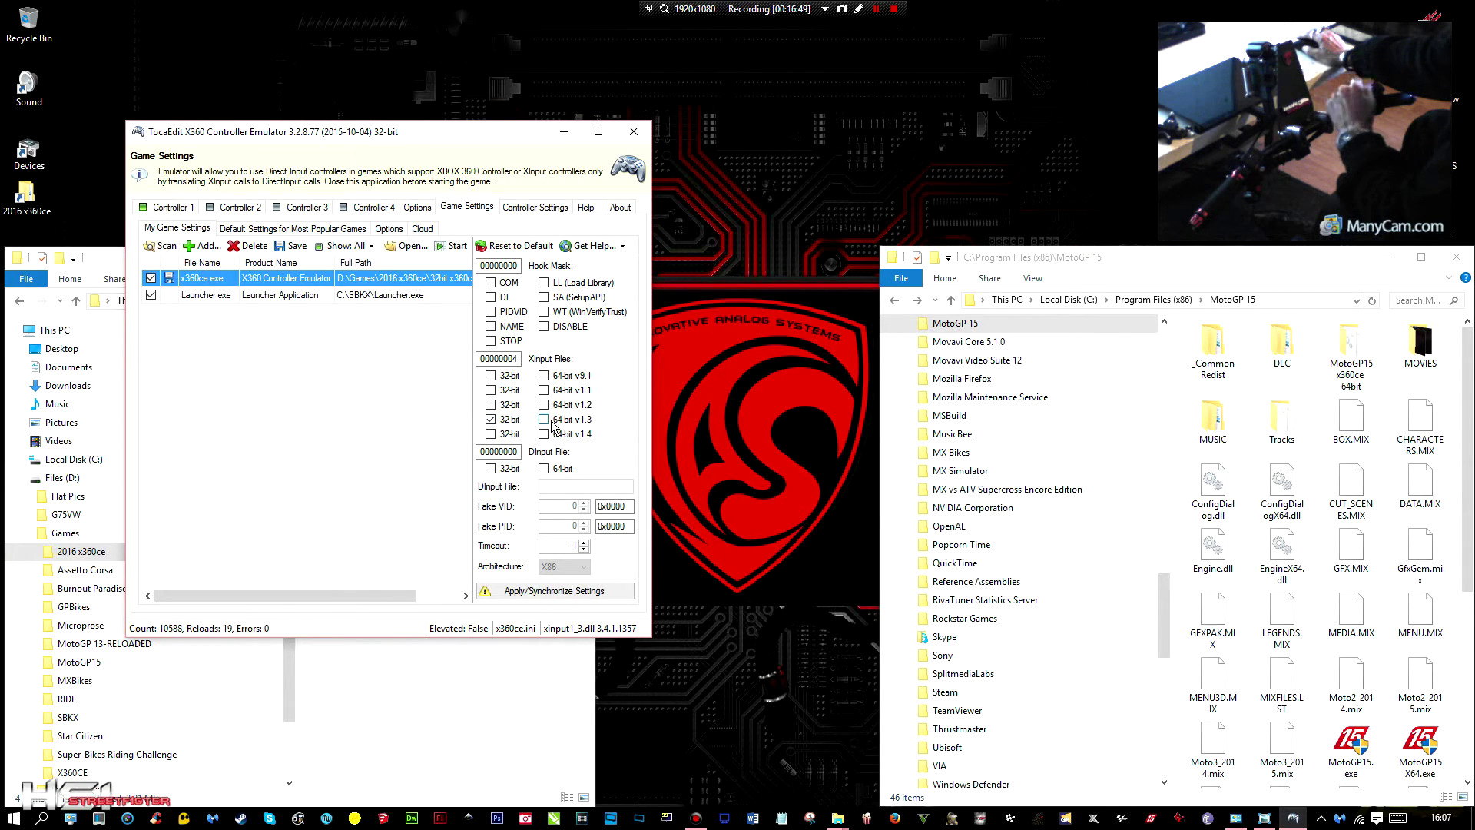
- Save Controller 1's configuration again and close the emulator
left_click(530, 208)
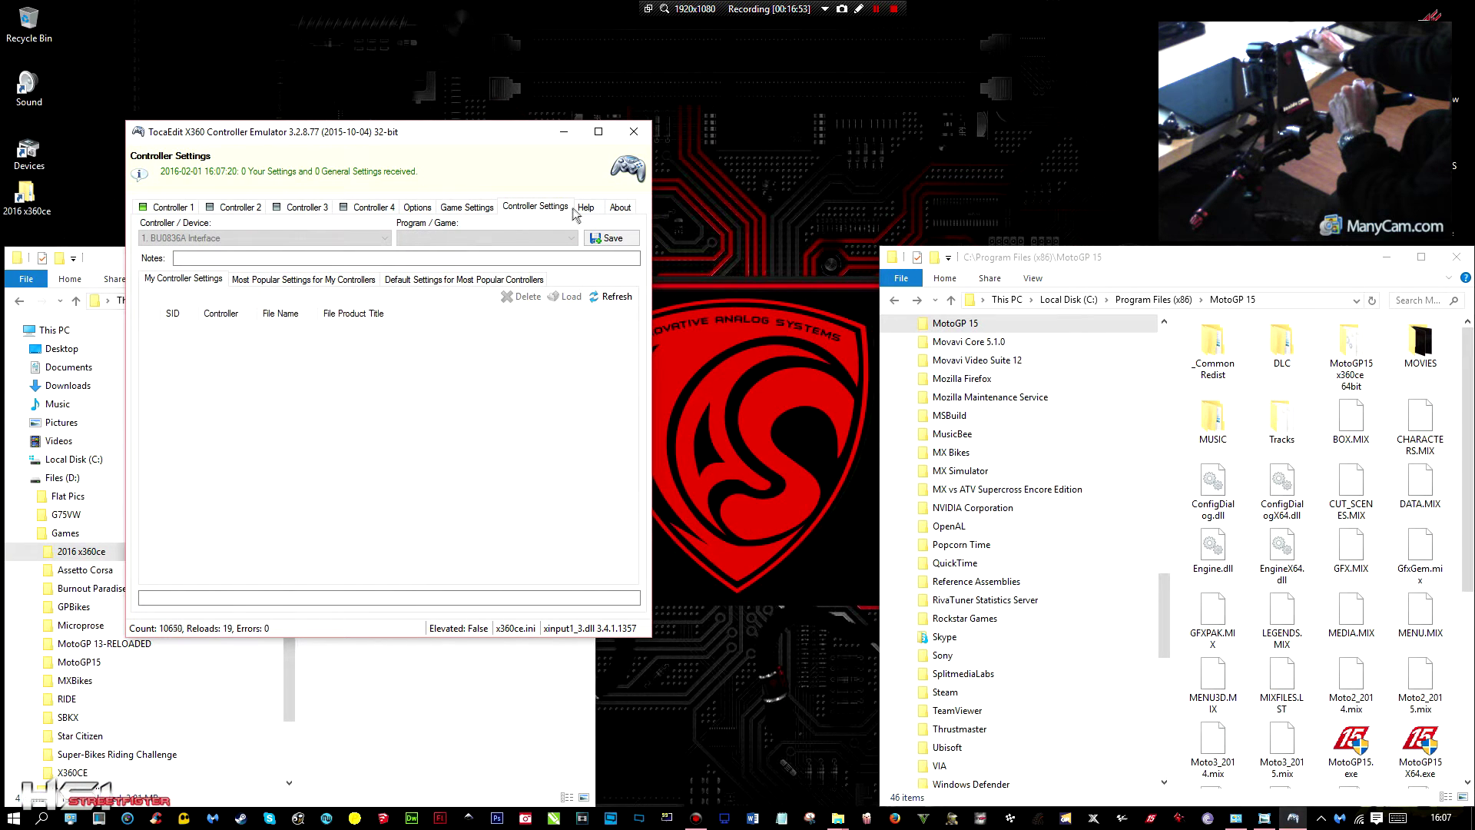
left_click(169, 209)
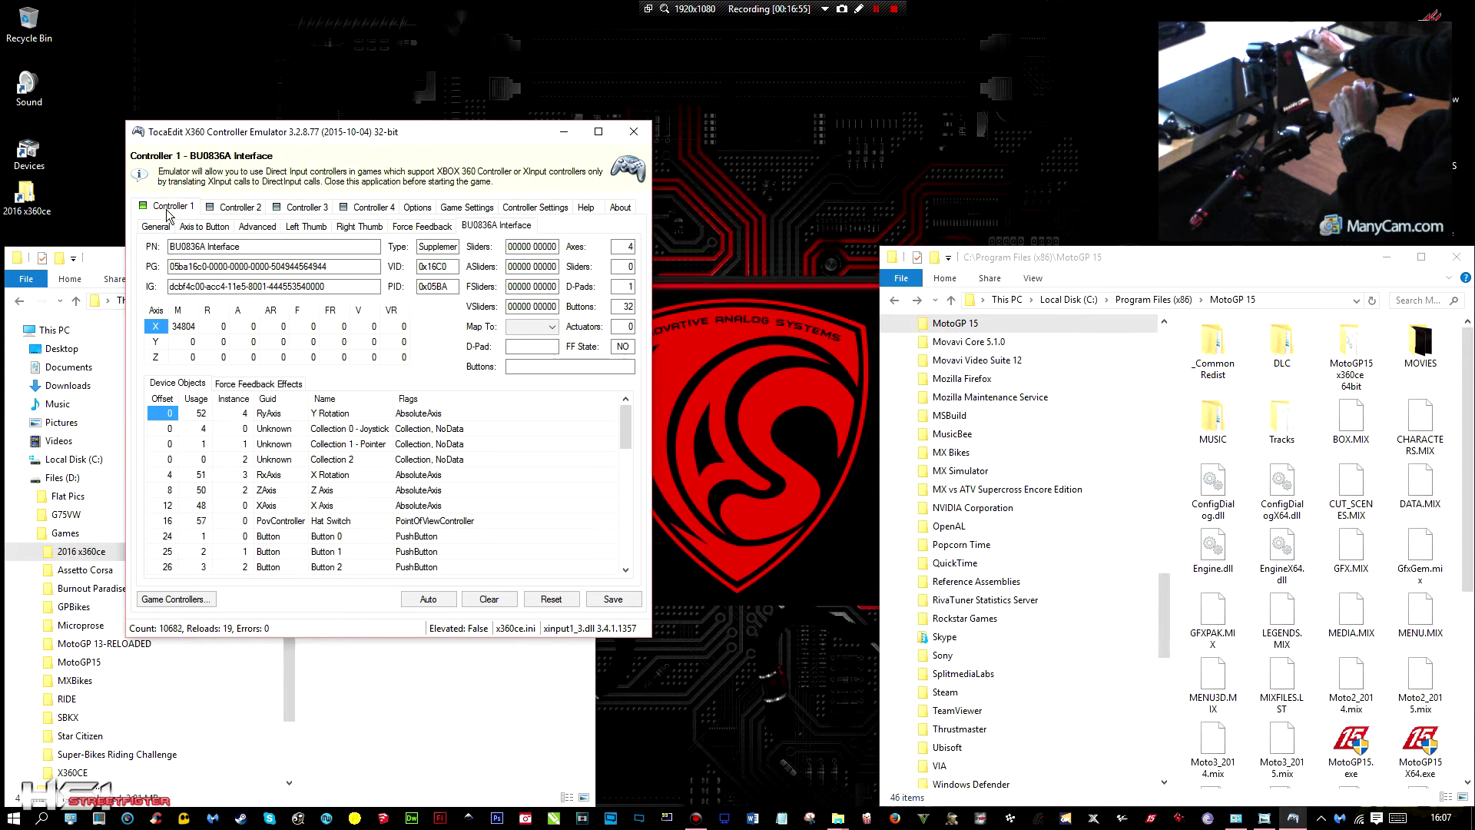
left_click(156, 227)
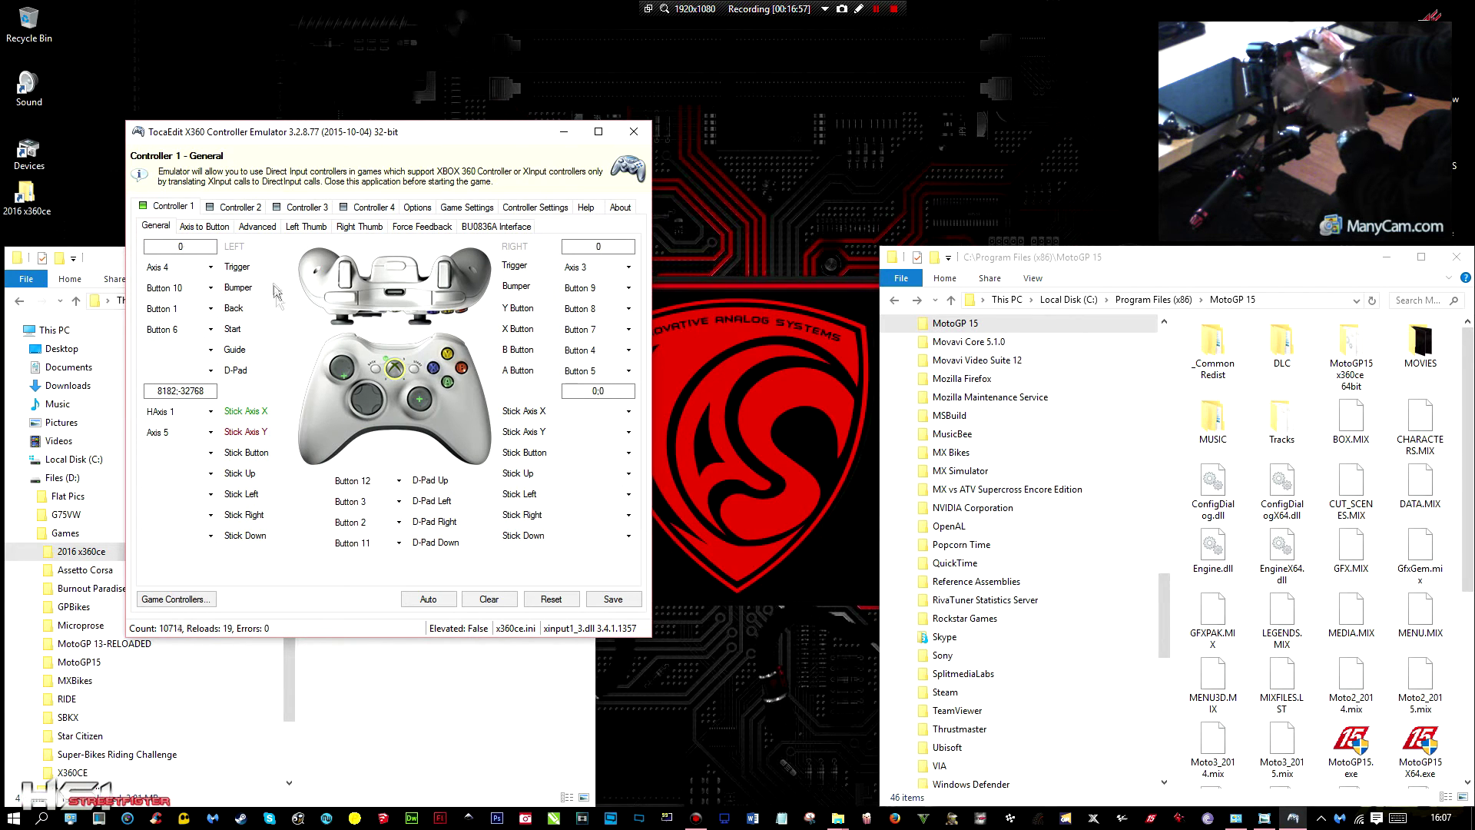
left_click(612, 599)
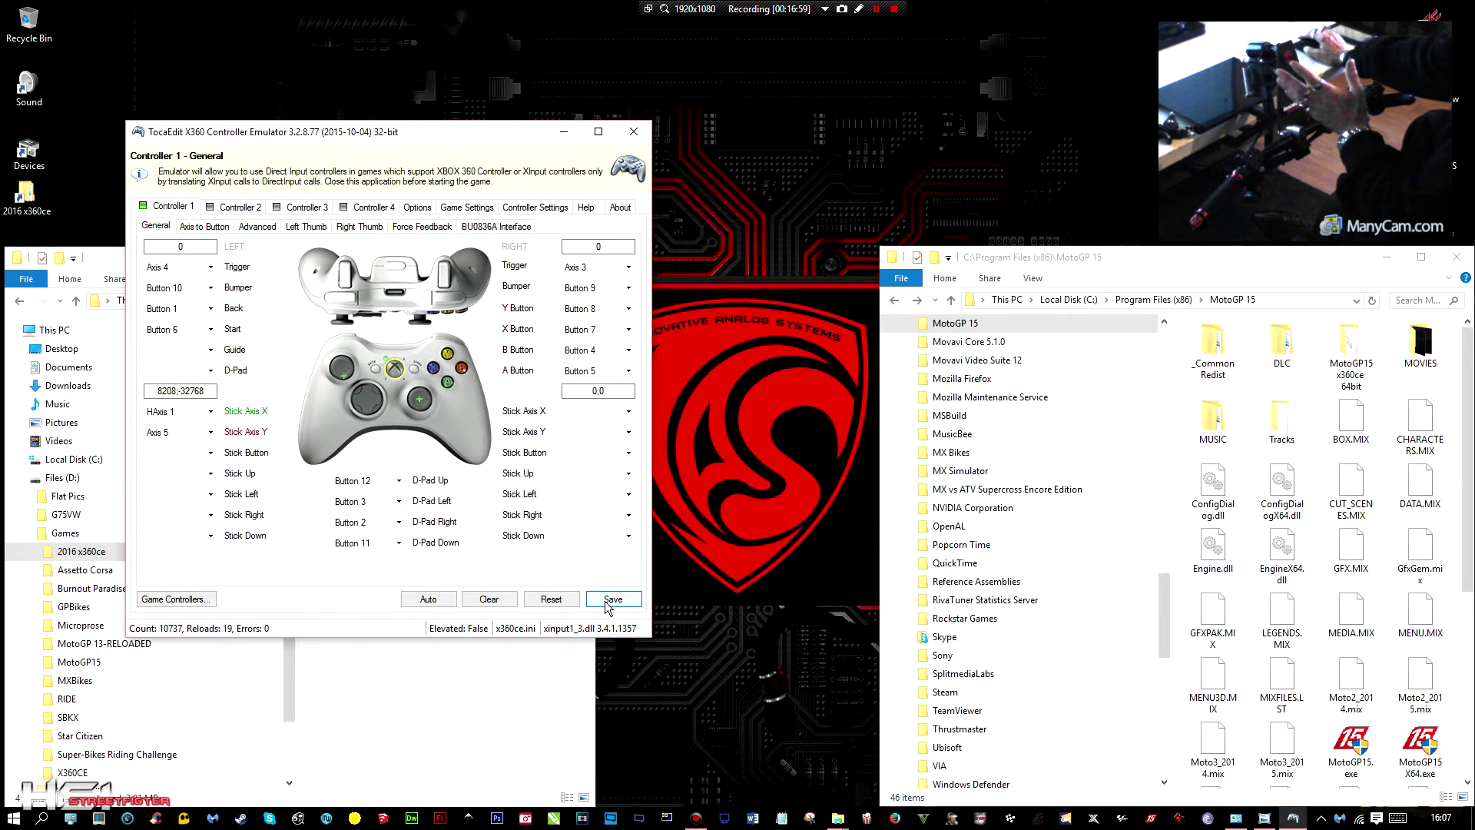
left_click(607, 605)
left_click(633, 133)
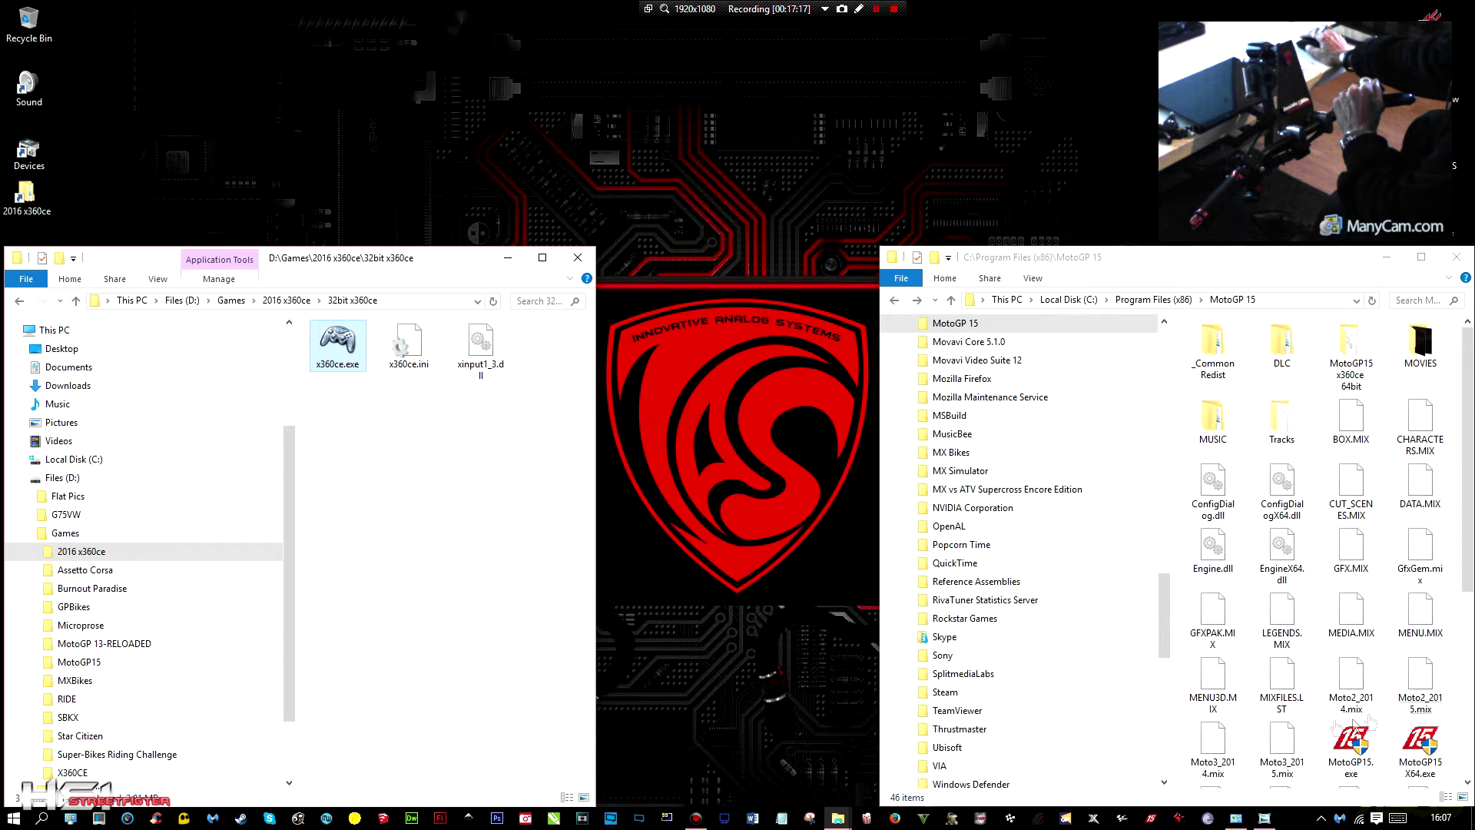
- Delete x360ce.exe and xinput1_3.dll from the MotoGP 15 folder, moving both to the Recycle Bin
left_click_drag(1464, 484, 1467, 695)
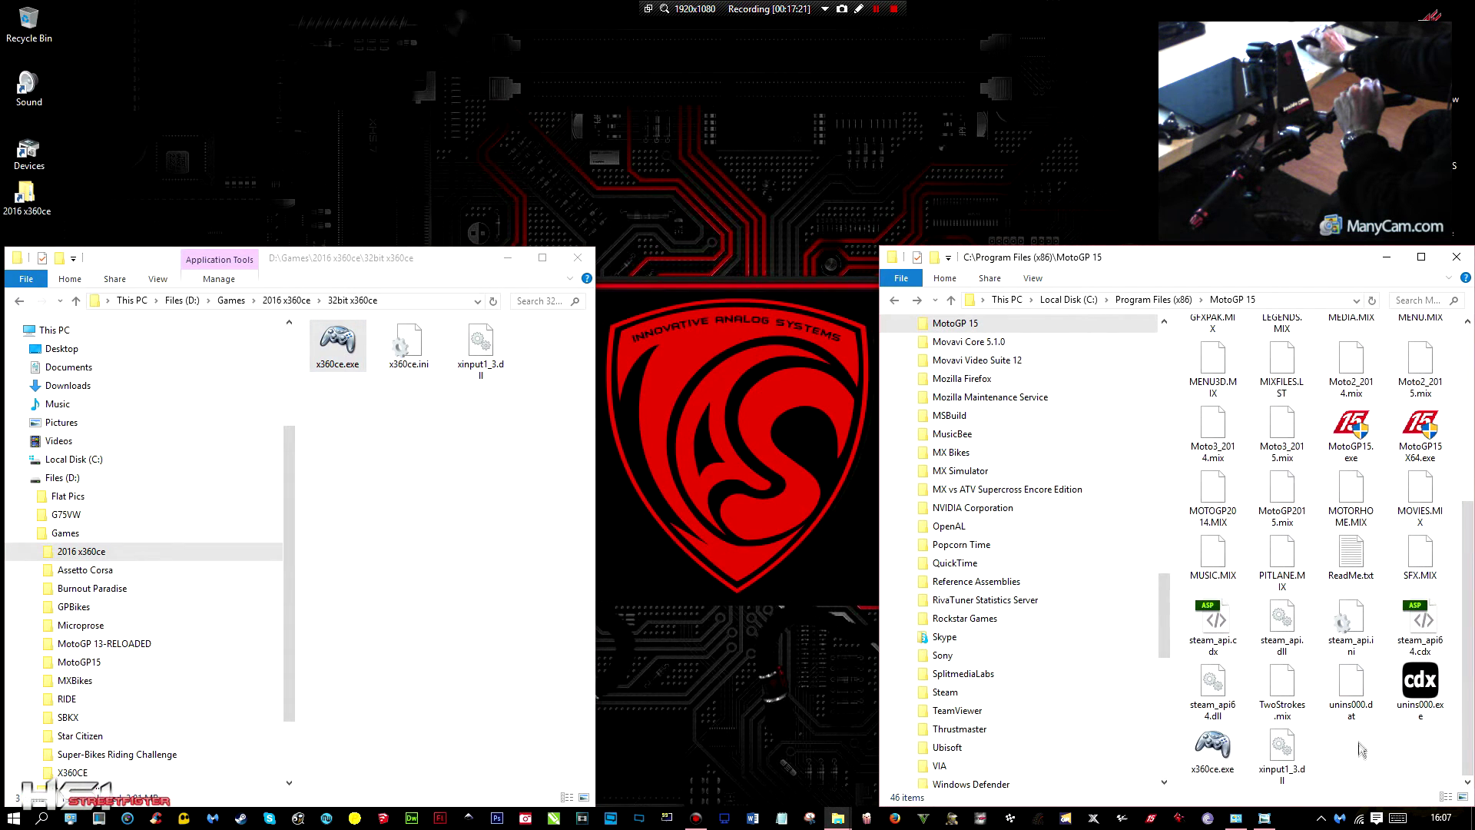
left_click(1209, 760)
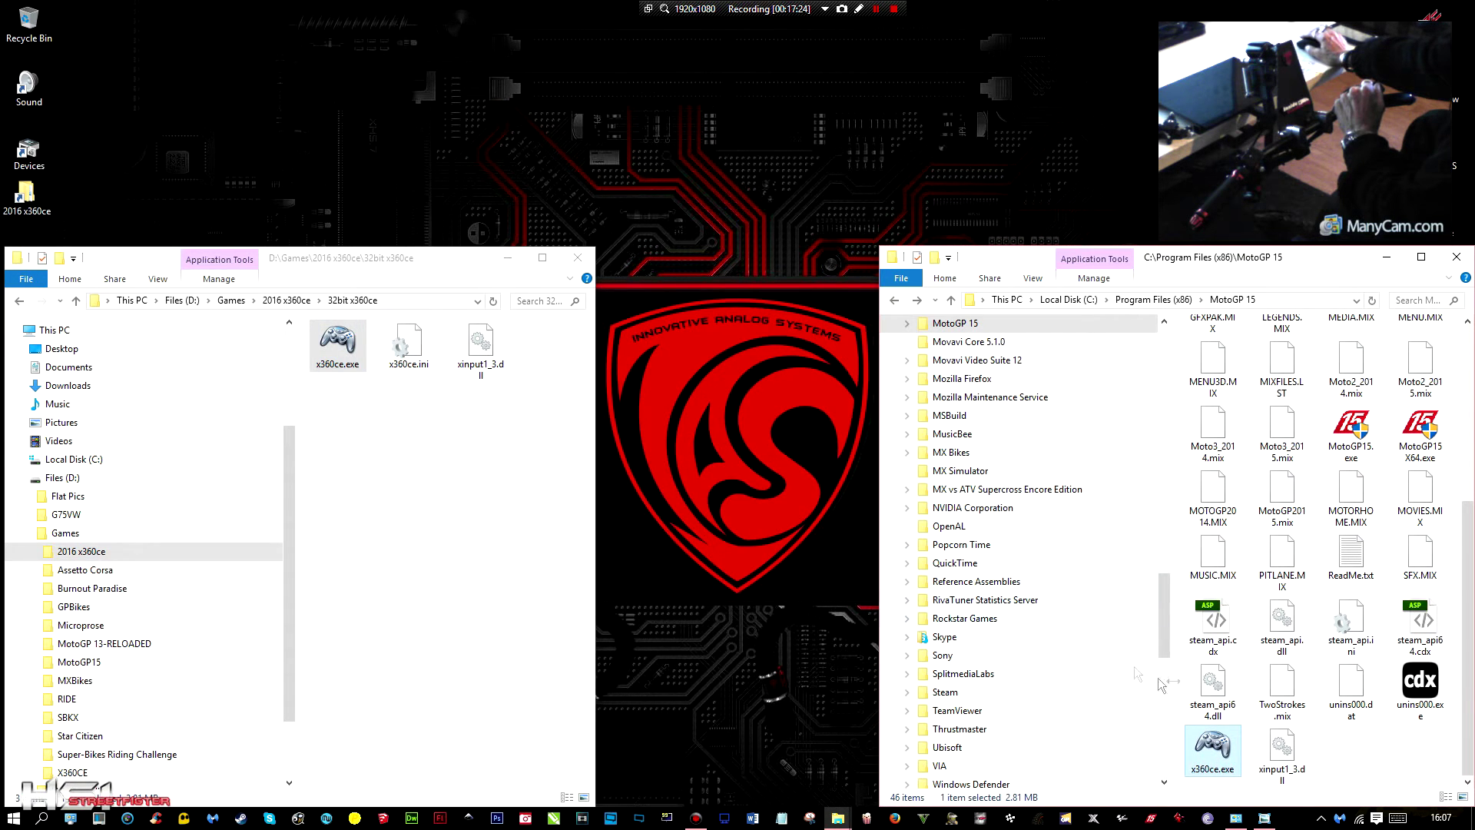
left_click_drag(1347, 748, 1193, 775)
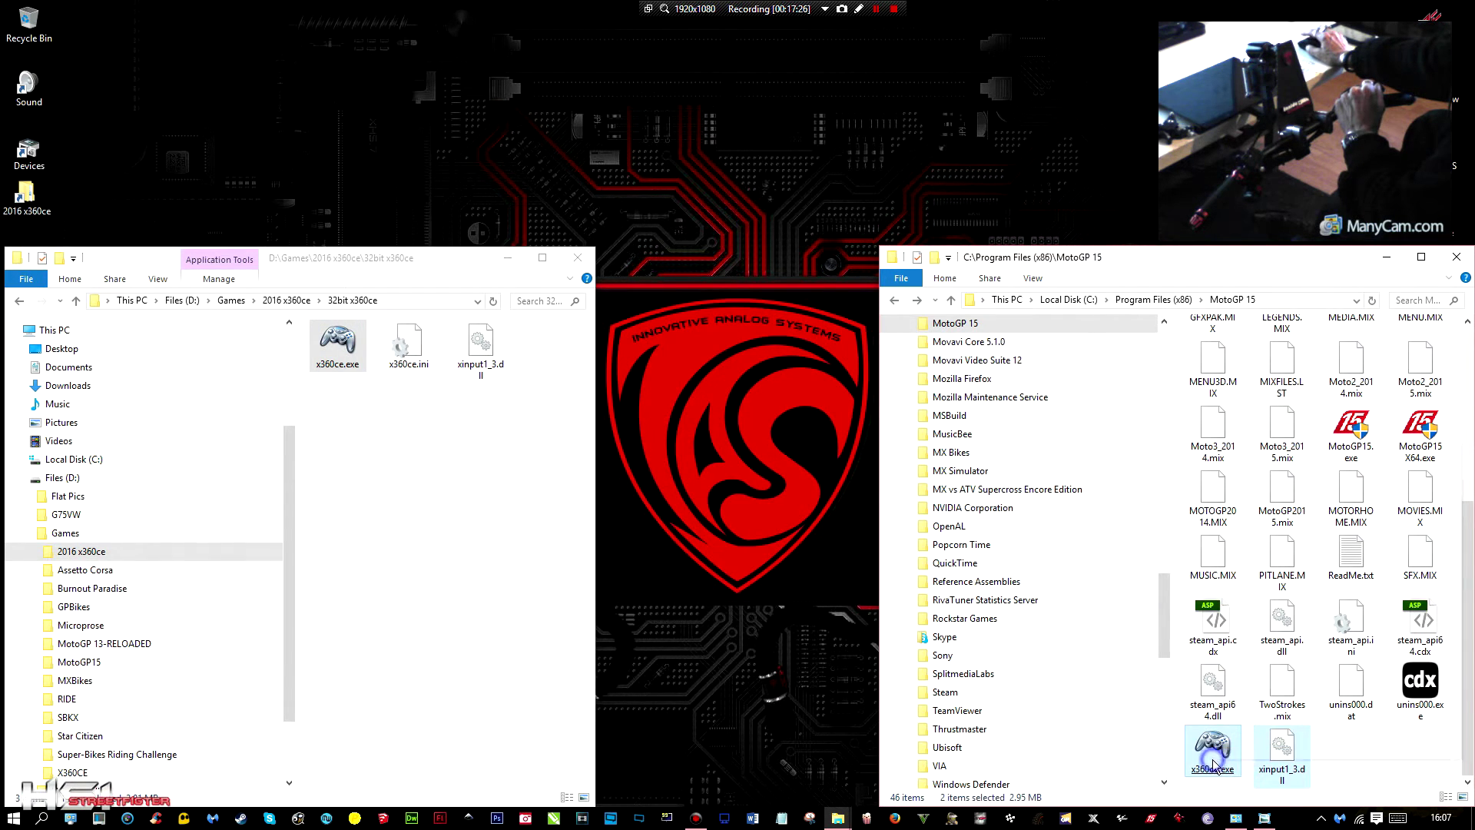
right_click(1213, 759)
left_click(1252, 706)
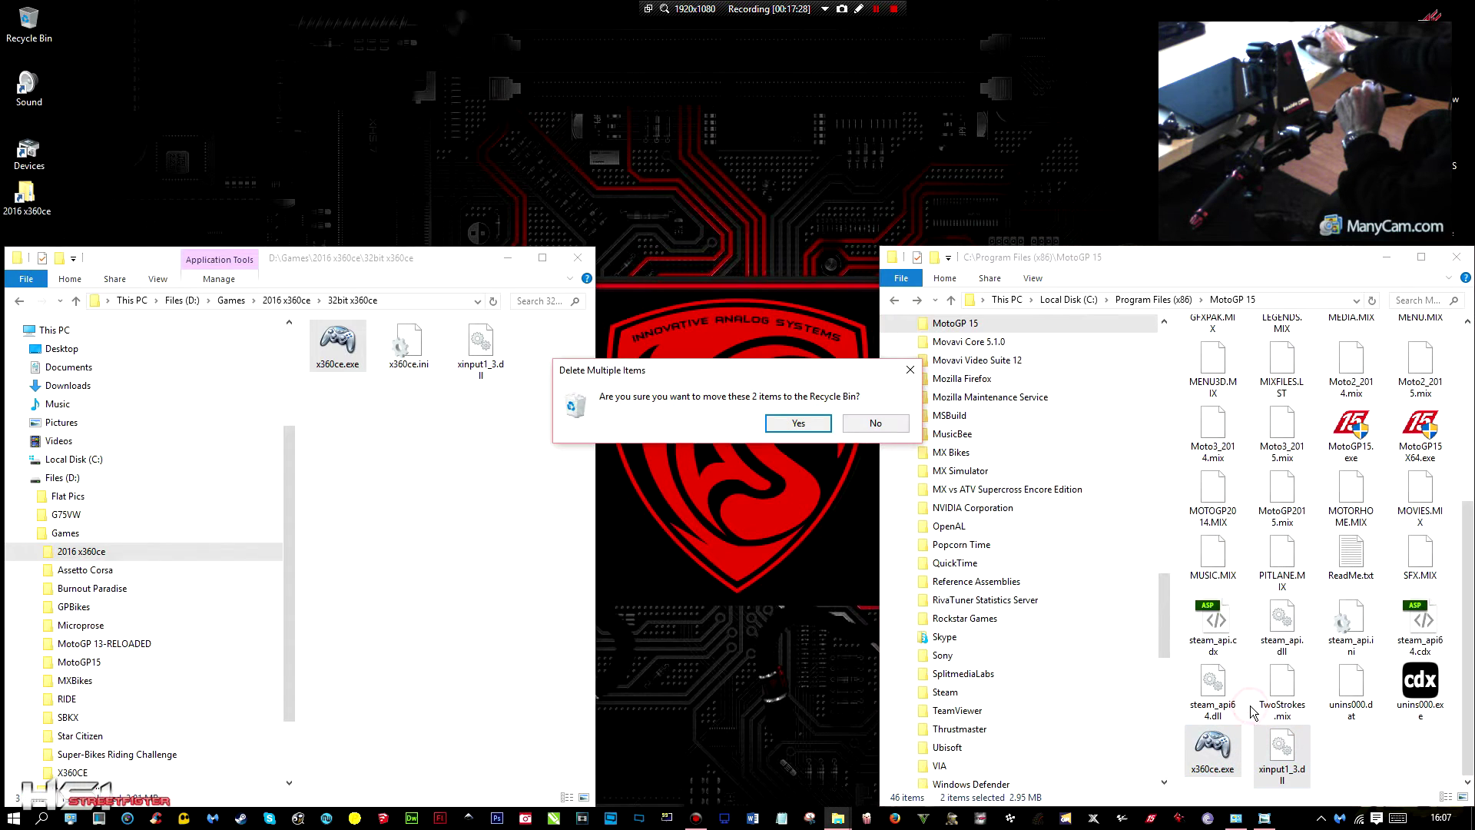
left_click(780, 426)
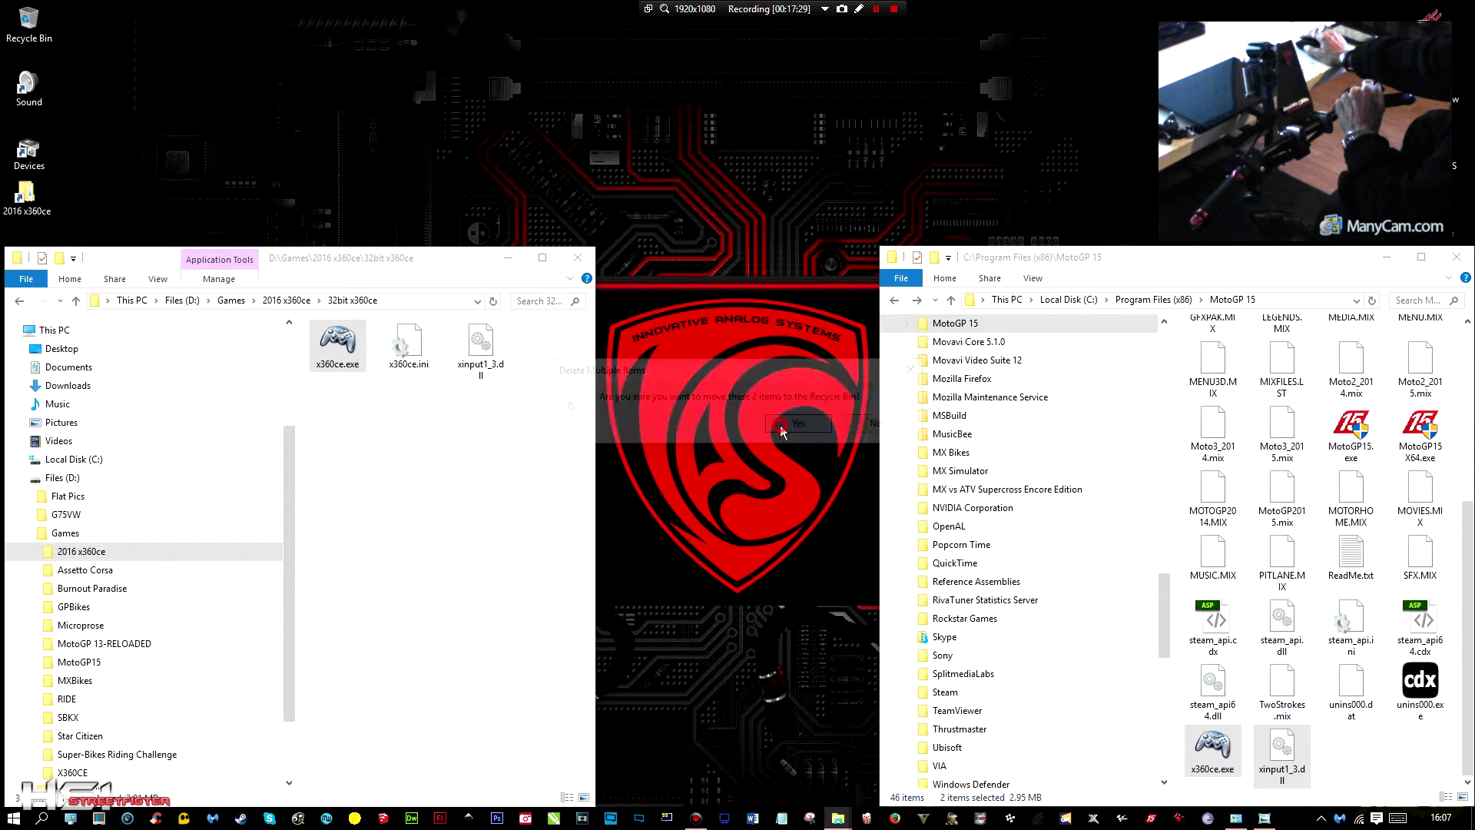
- Copy x360ce.exe, xinput1_1.dll, xinput1_2.dll and xinput1_3.dll from the 64bit x360ce folder into the MotoGP 15 folder
left_click(284, 301)
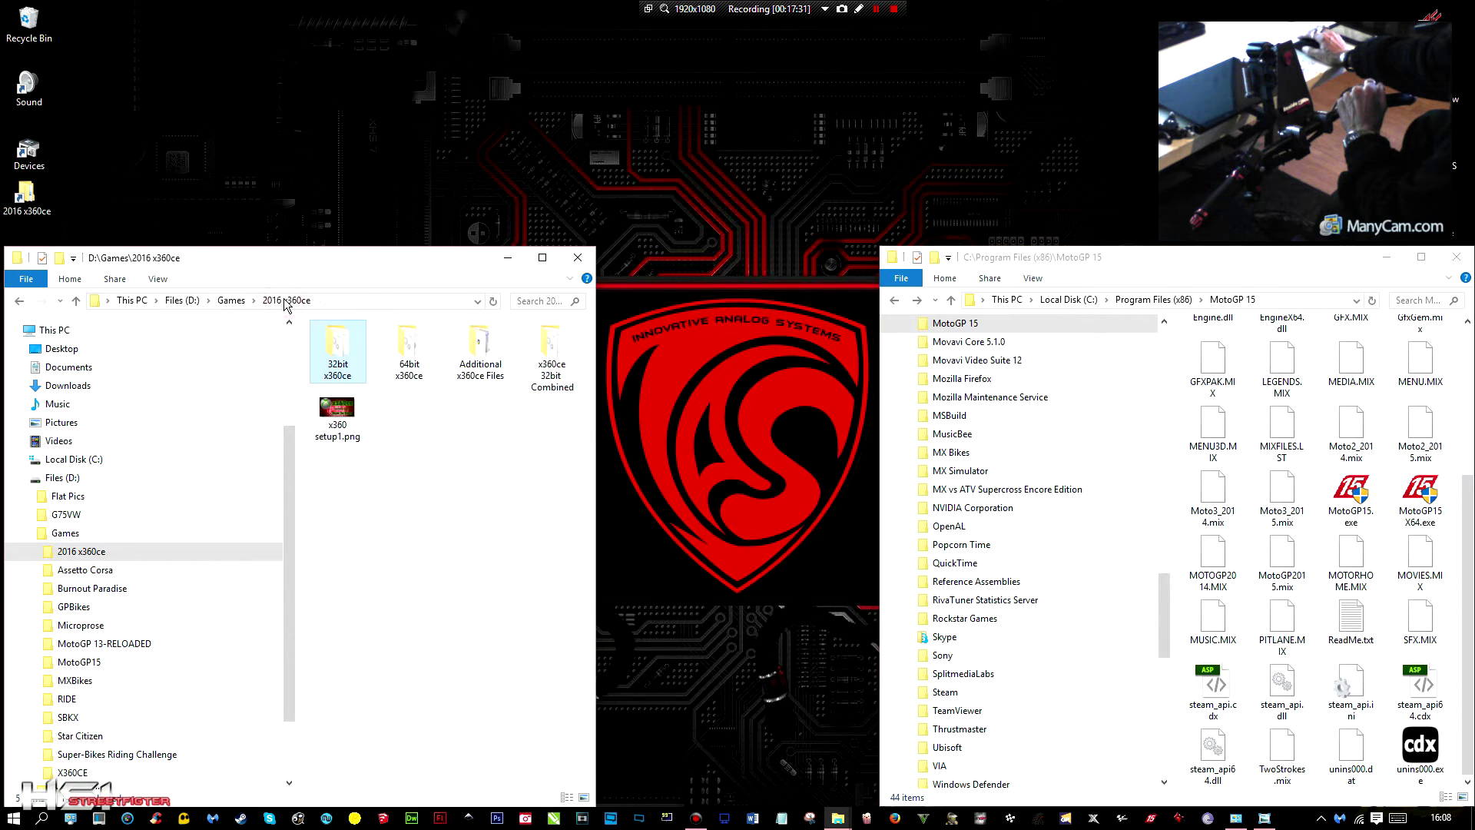
left_click(408, 347)
double_click(408, 346)
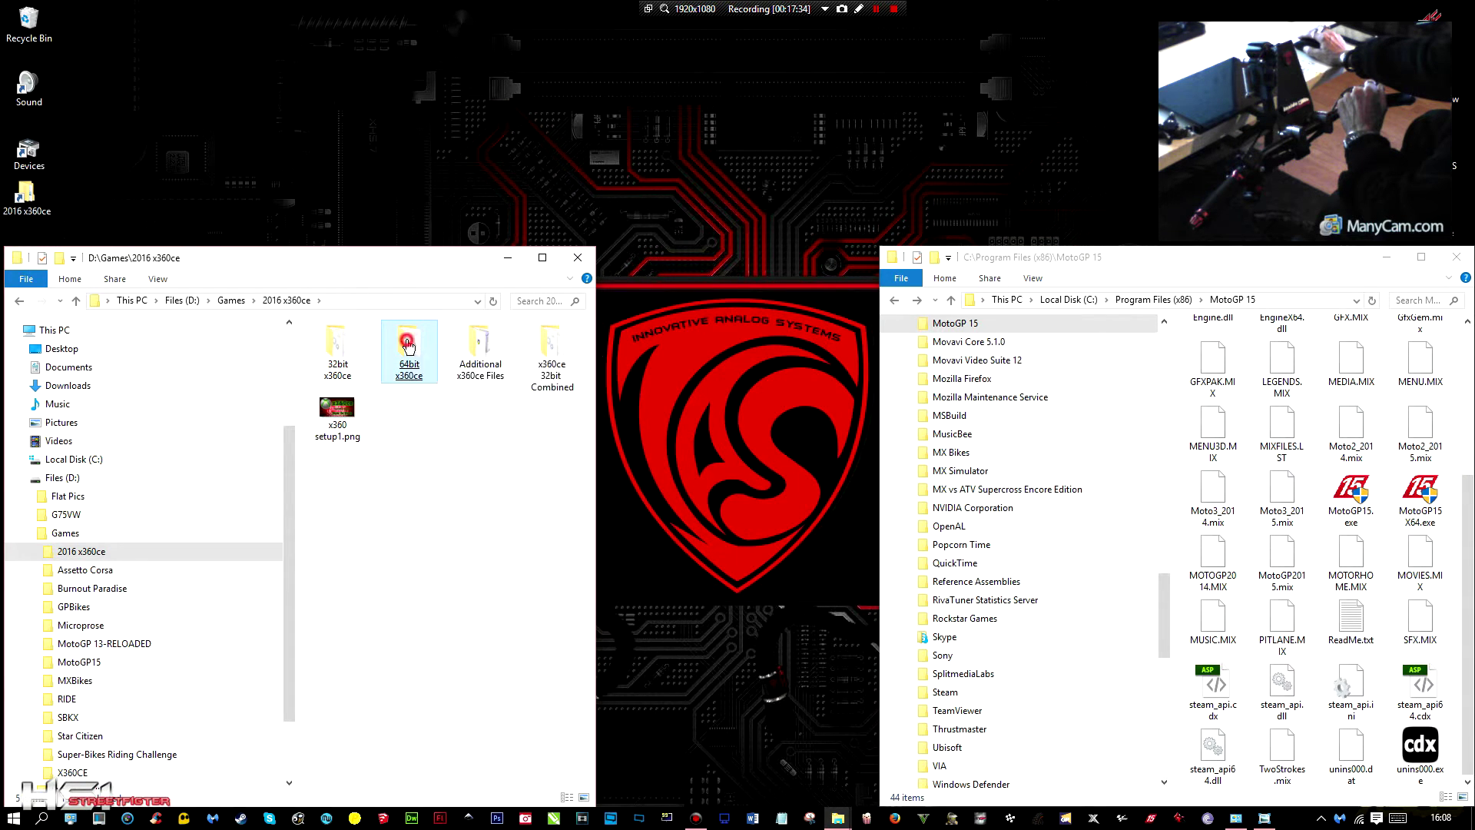
left_click_drag(299, 361, 552, 368)
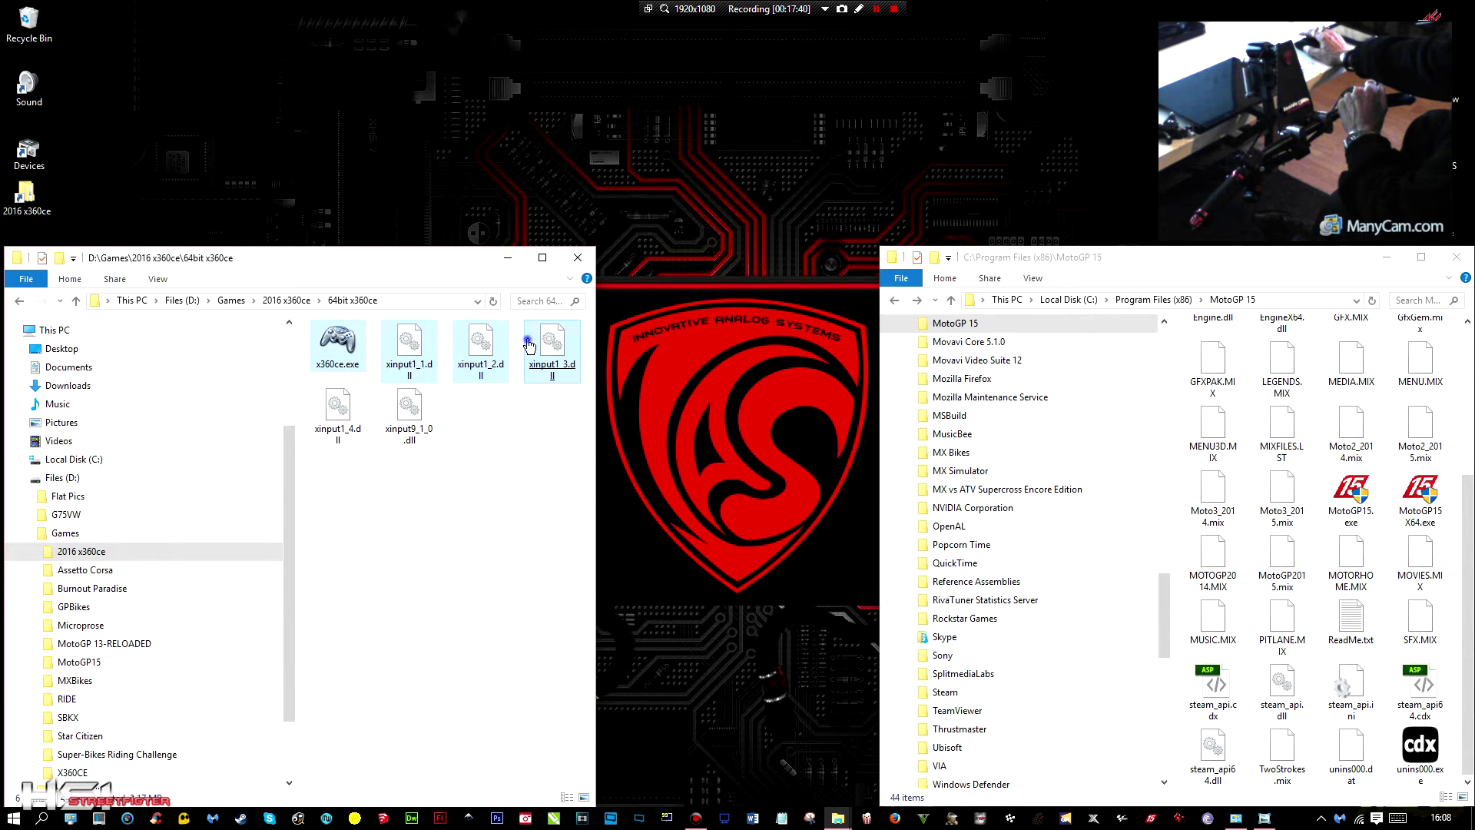
right_click(529, 346)
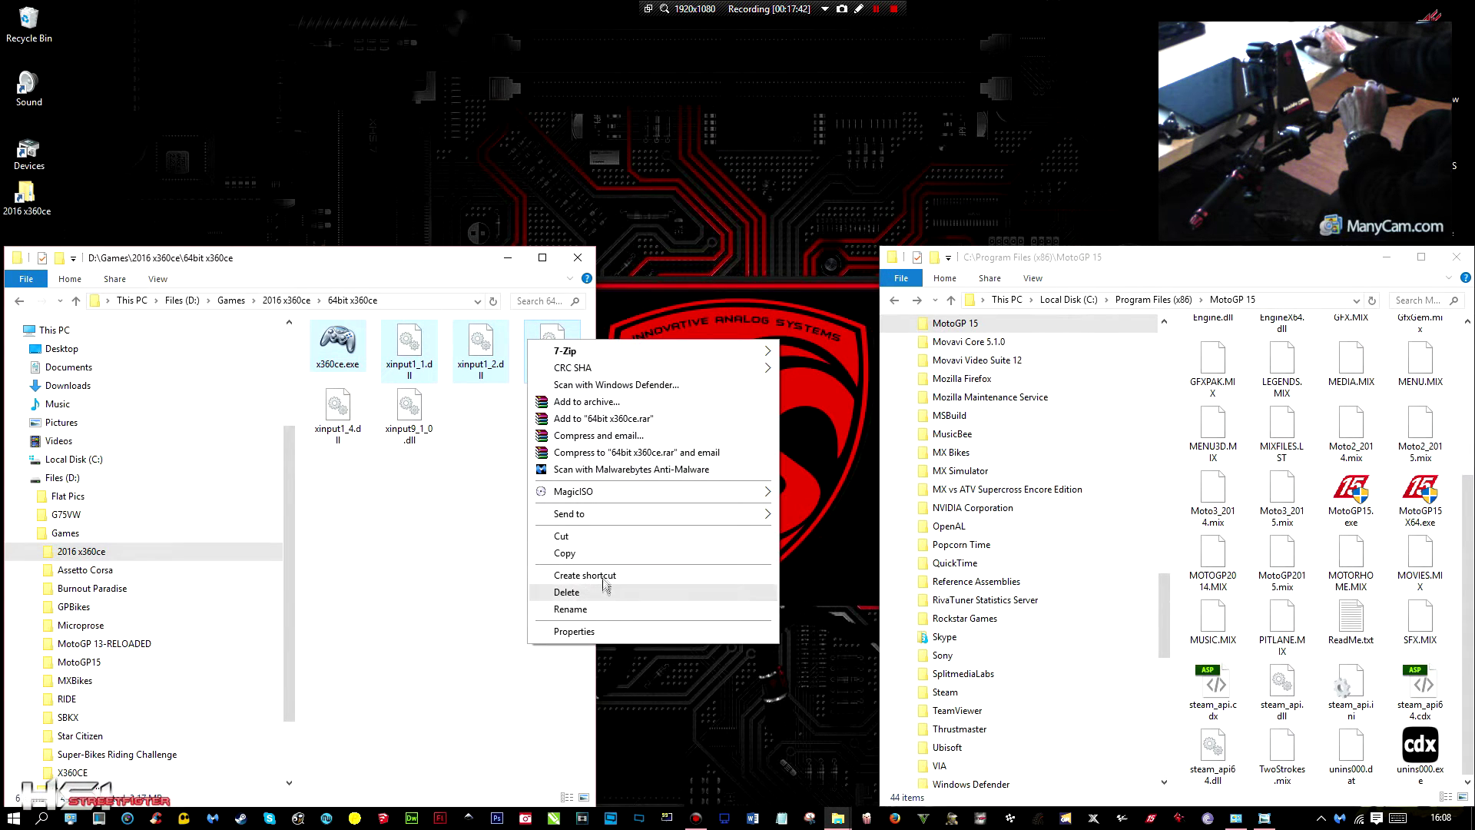
left_click(597, 554)
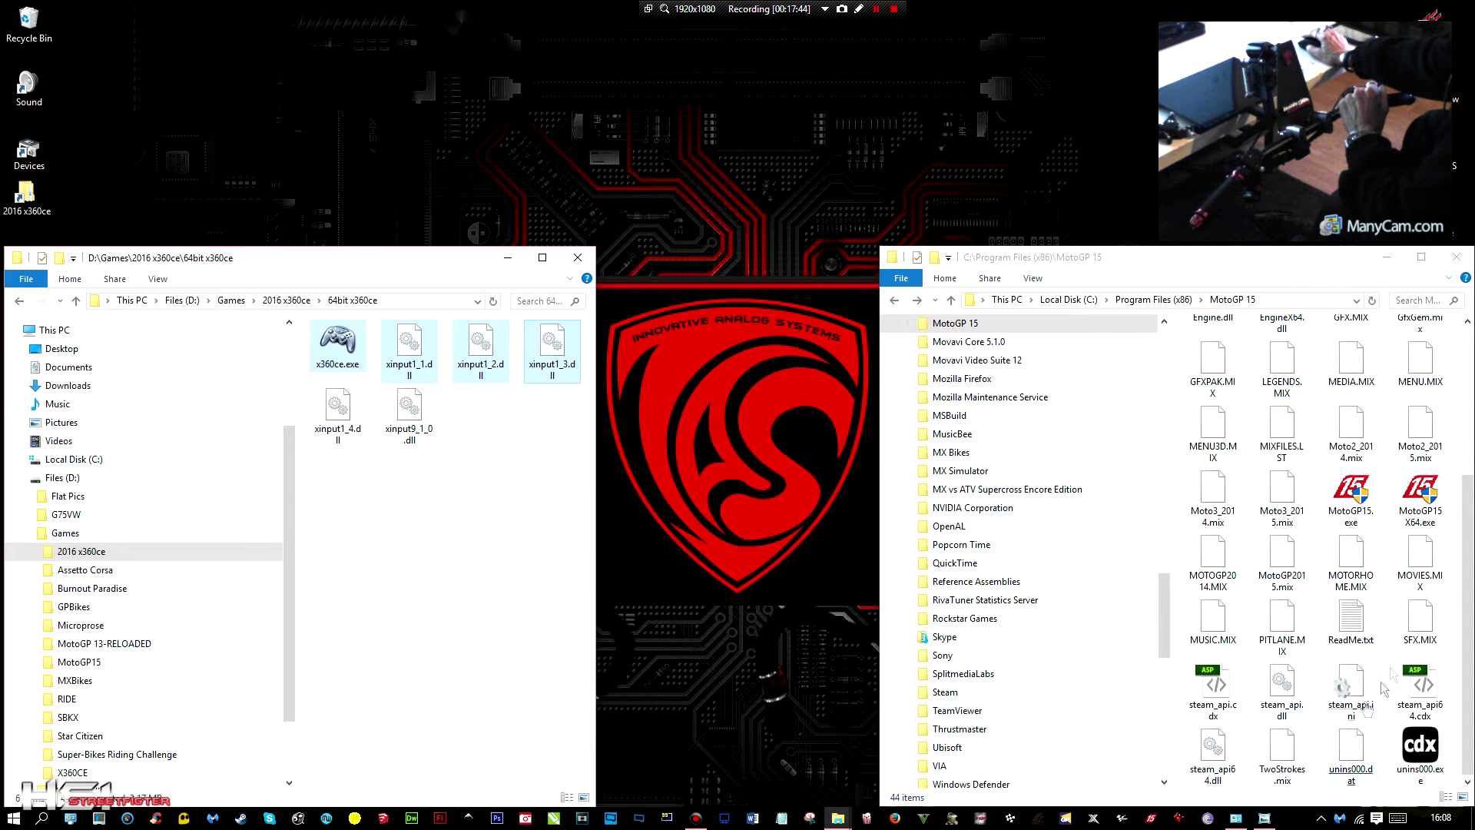
left_click(1469, 524)
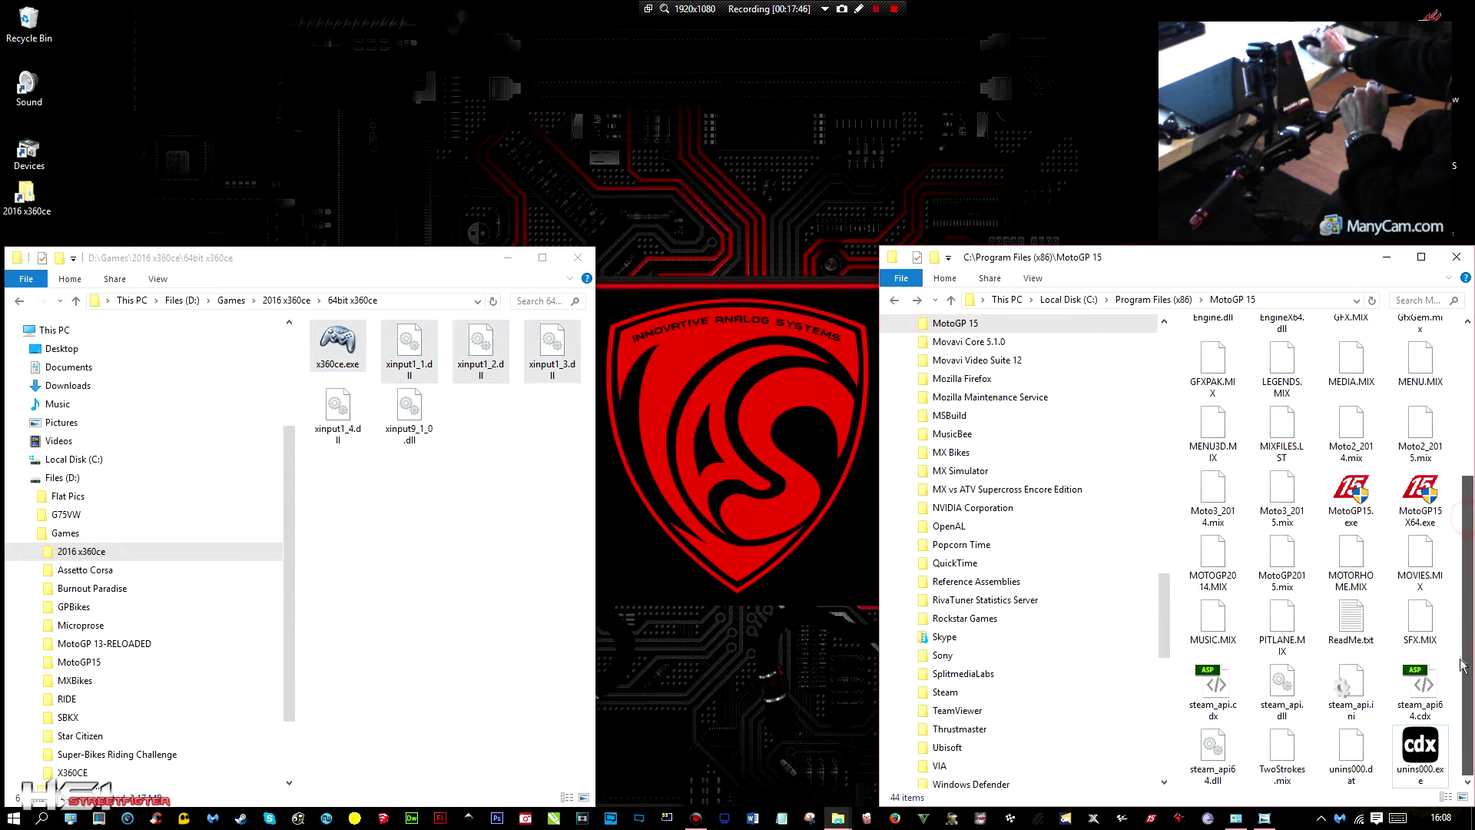
right_click(1386, 785)
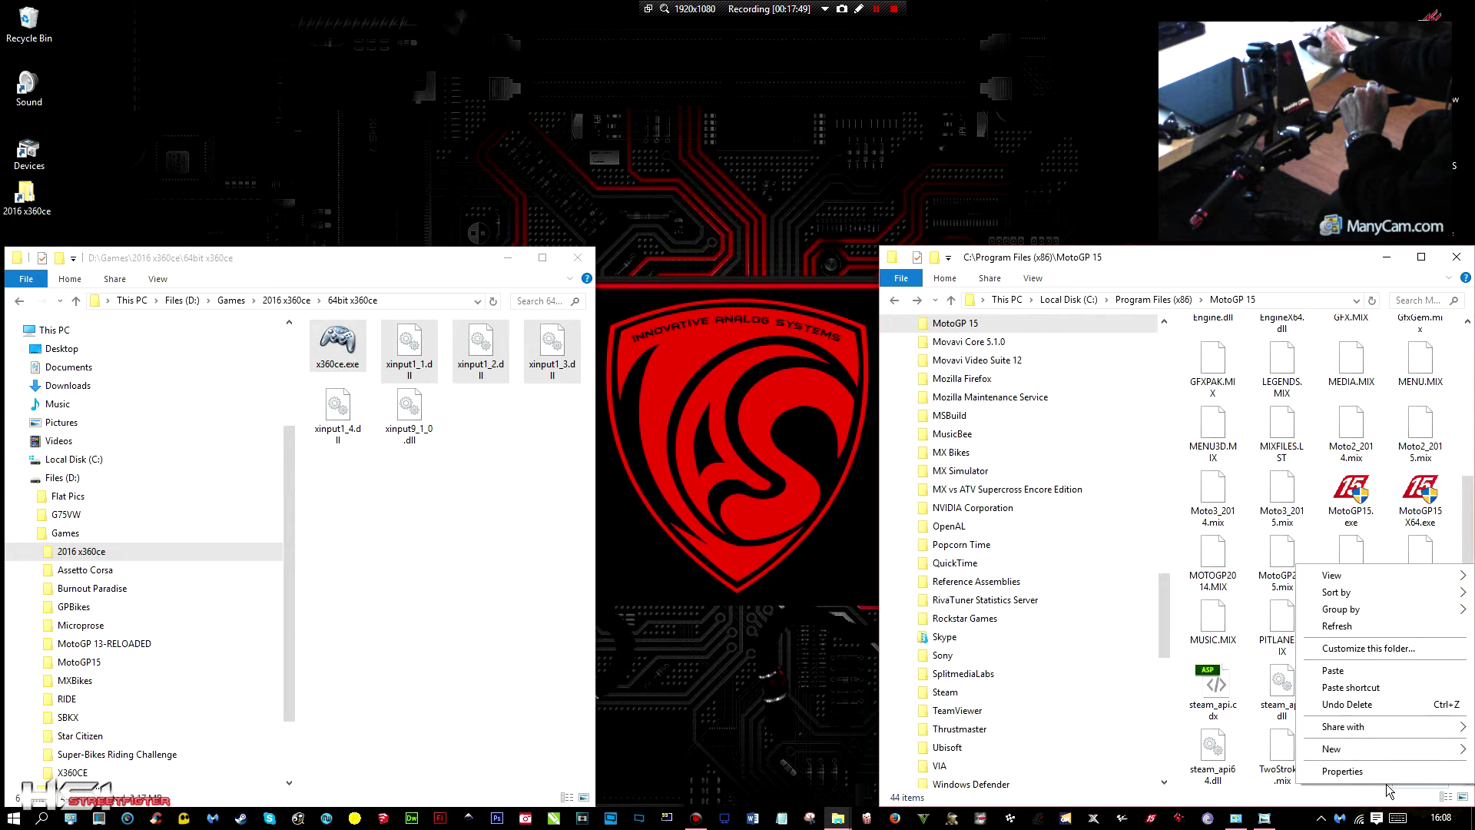
left_click(1352, 670)
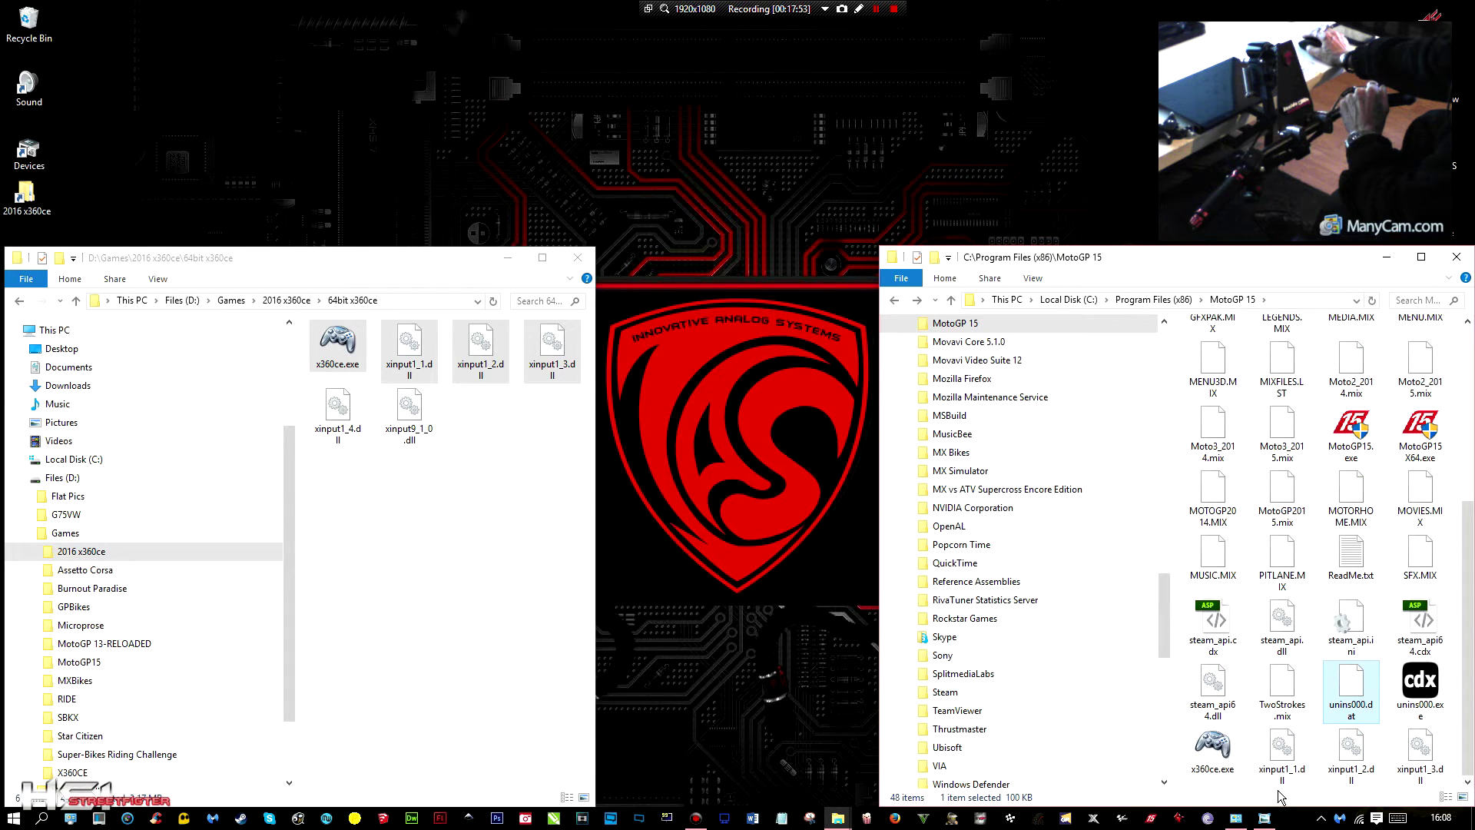
left_click(1210, 756)
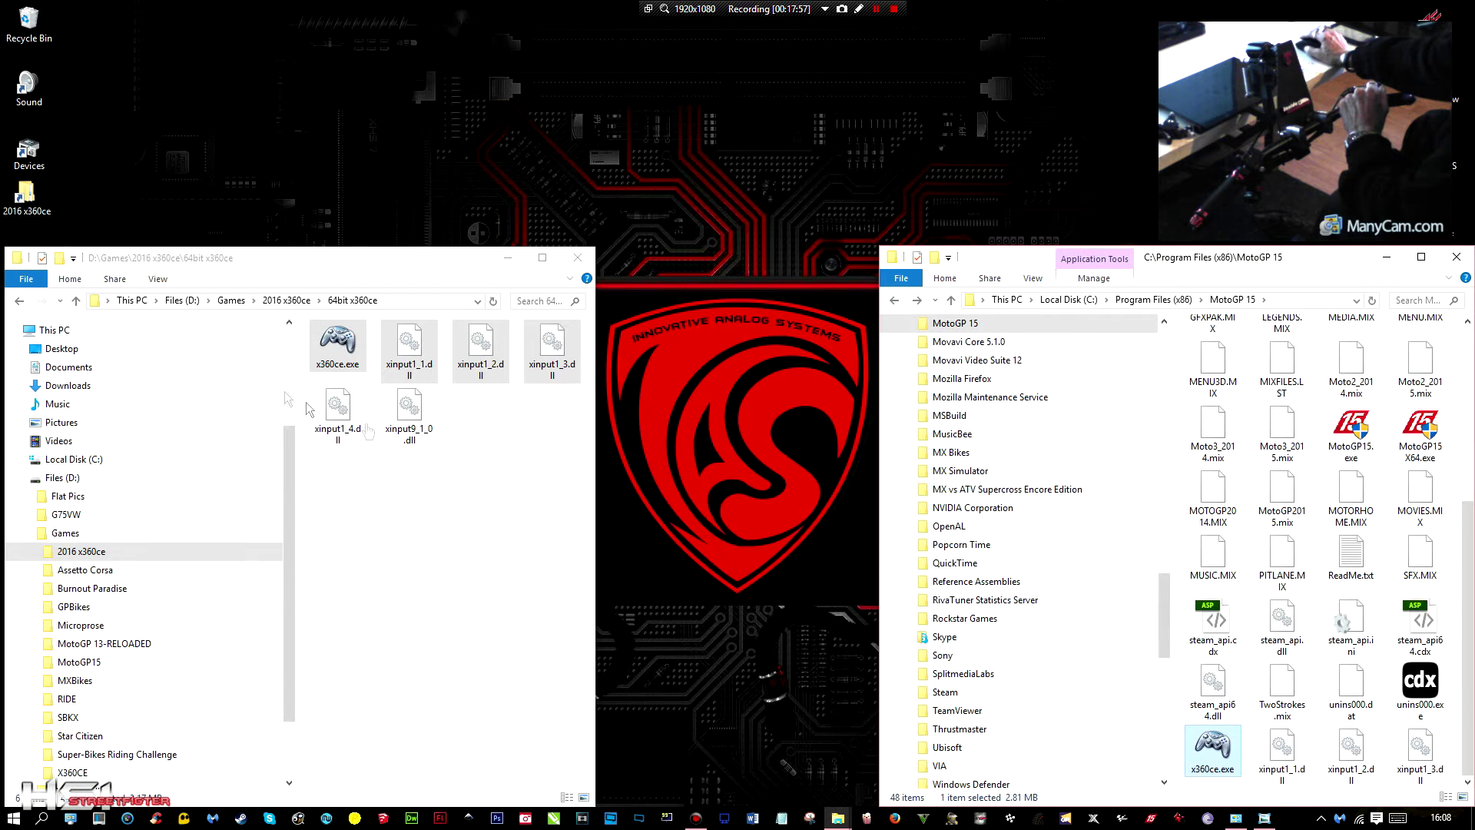
- Copy the saved x360ce.ini configuration from the 32bit x360ce folder into the MotoGP 15 folder
left_click(278, 301)
double_click(336, 349)
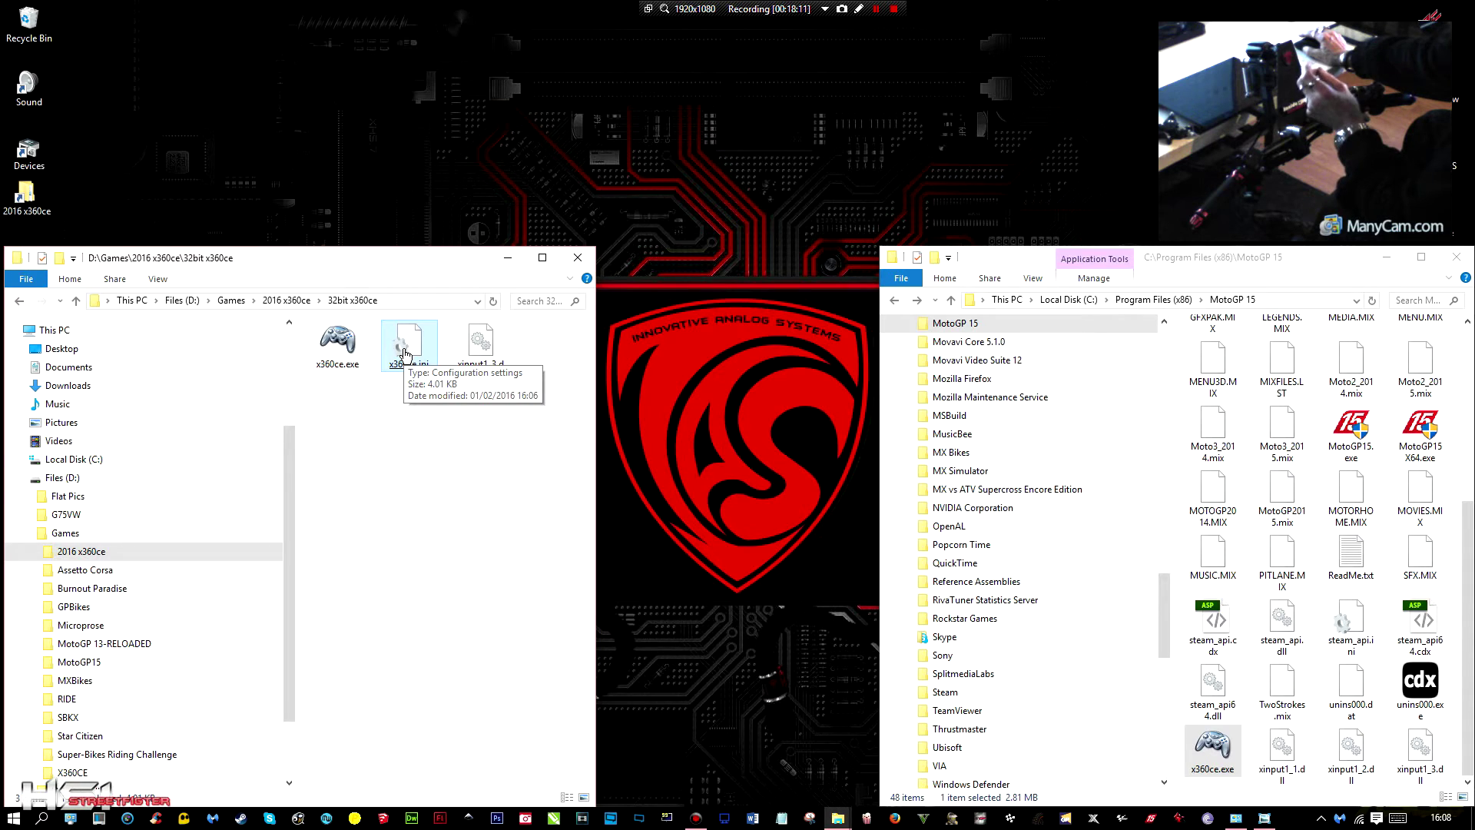
right_click(405, 355)
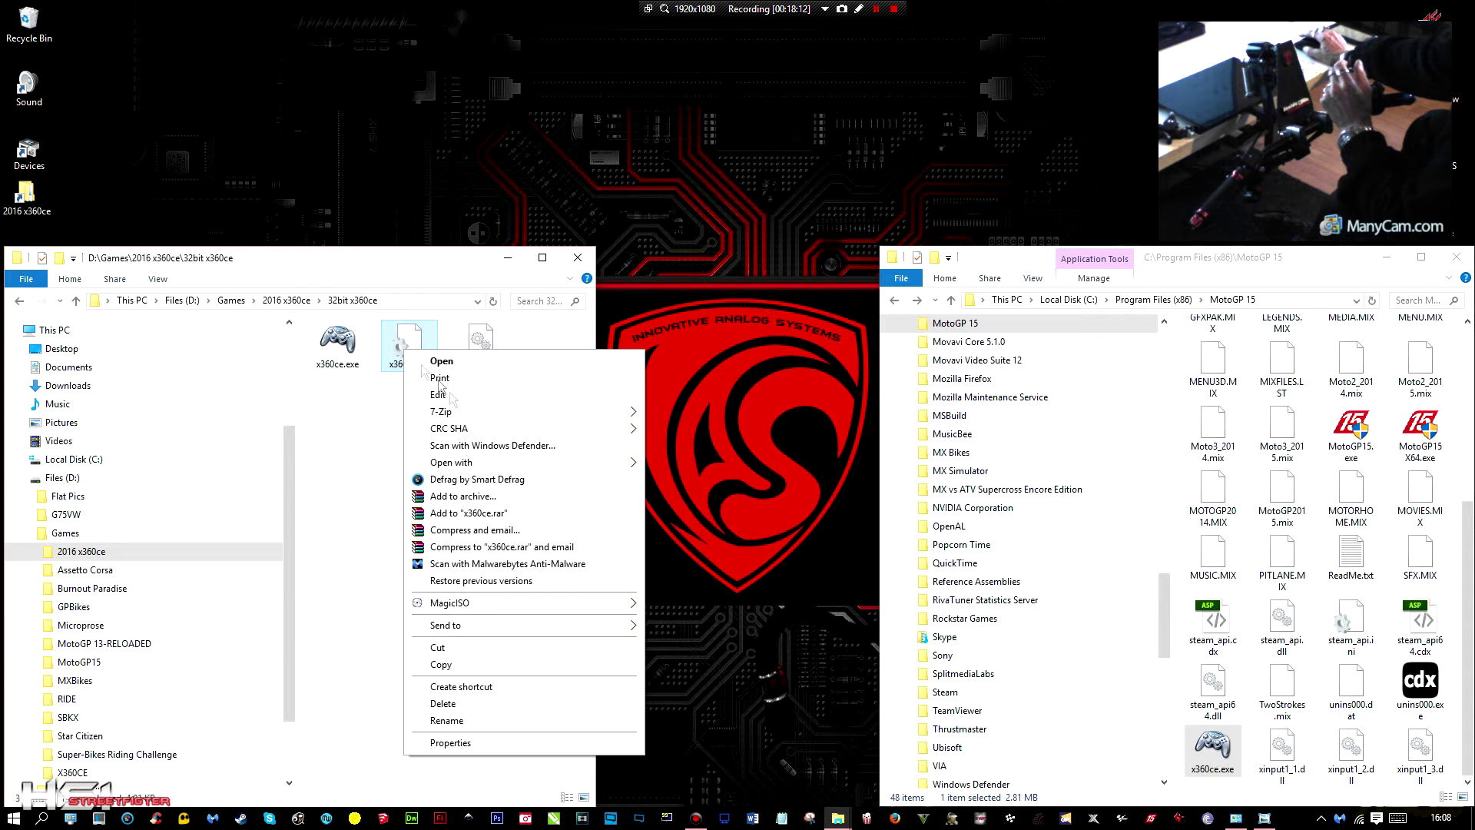
left_click(504, 665)
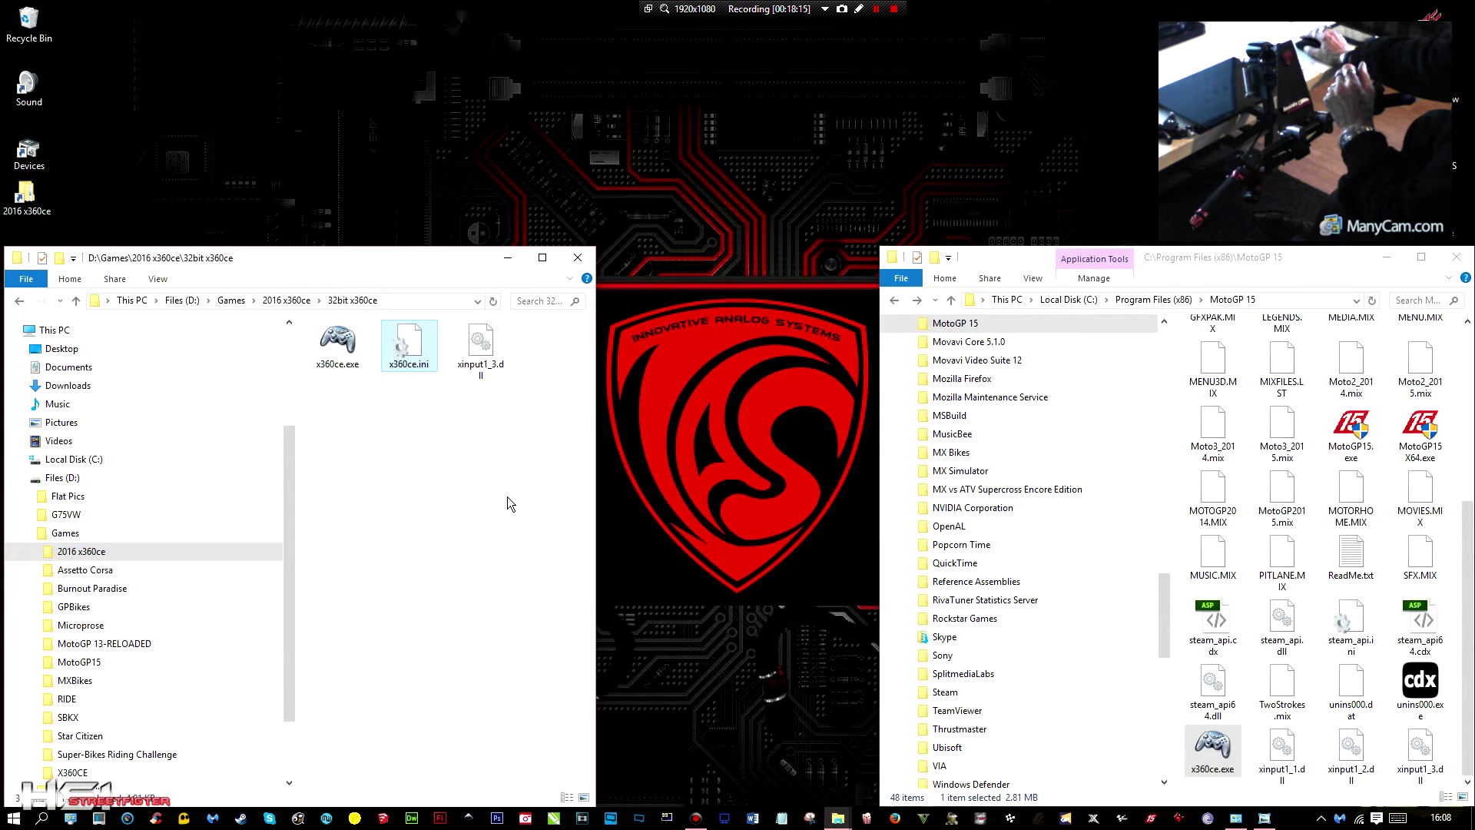
left_click(1235, 783)
right_click(1239, 783)
left_click(1299, 668)
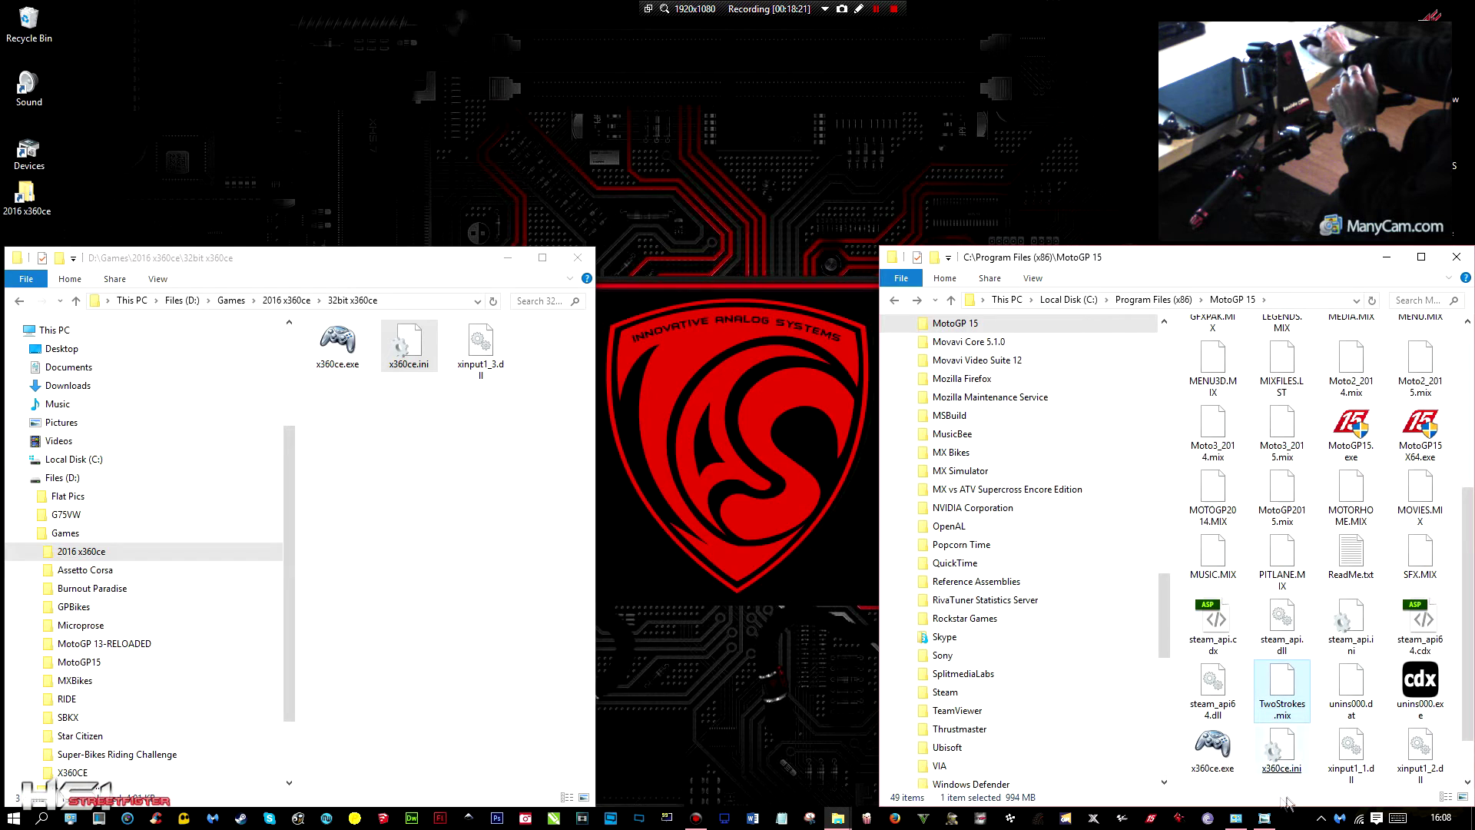
- Run the 64-bit x360ce.exe from the MotoGP 15 folder to check Controller 1's general mapping, and close it
left_click(1216, 749)
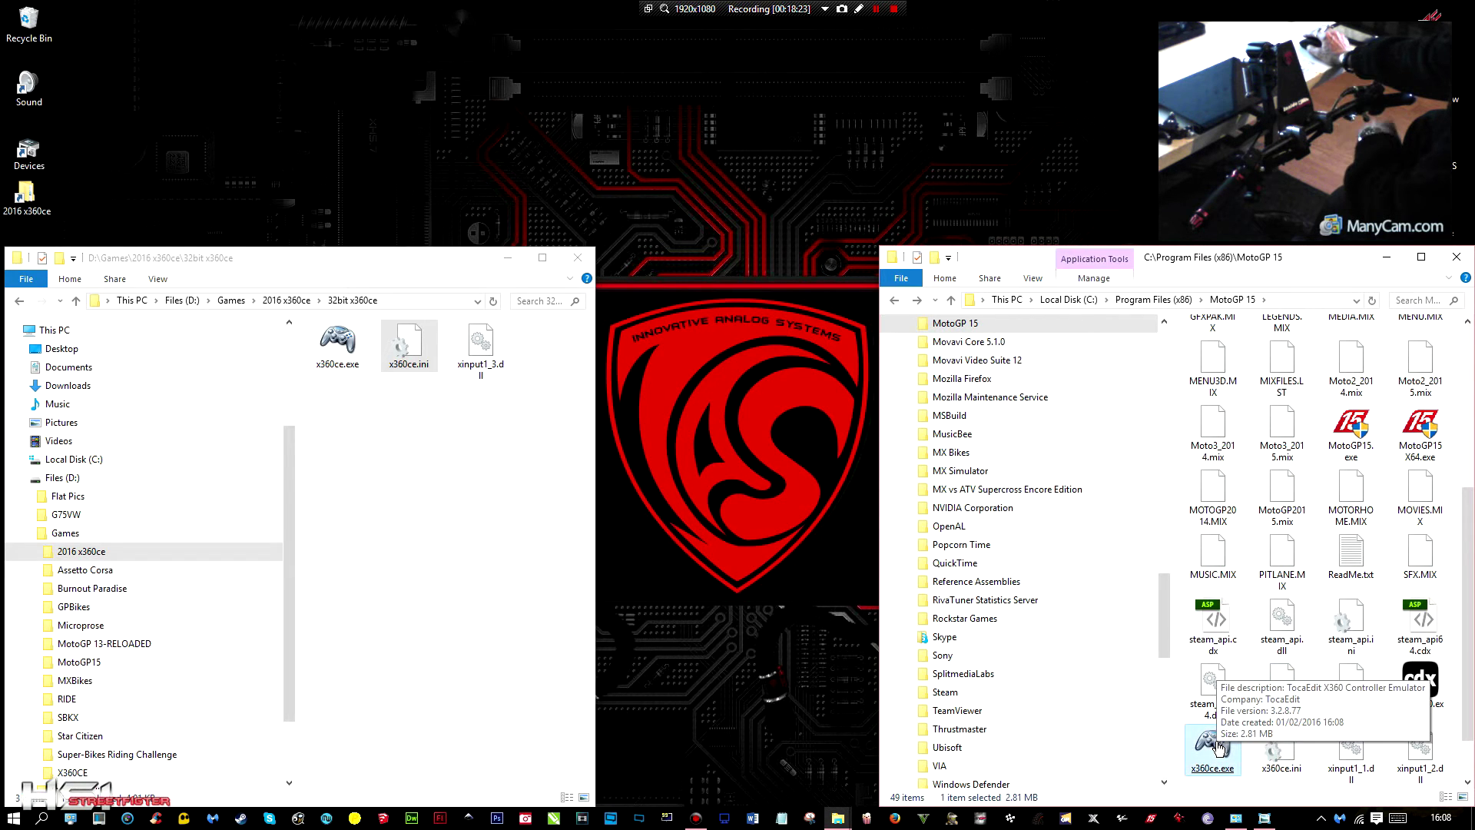
double_click(1214, 746)
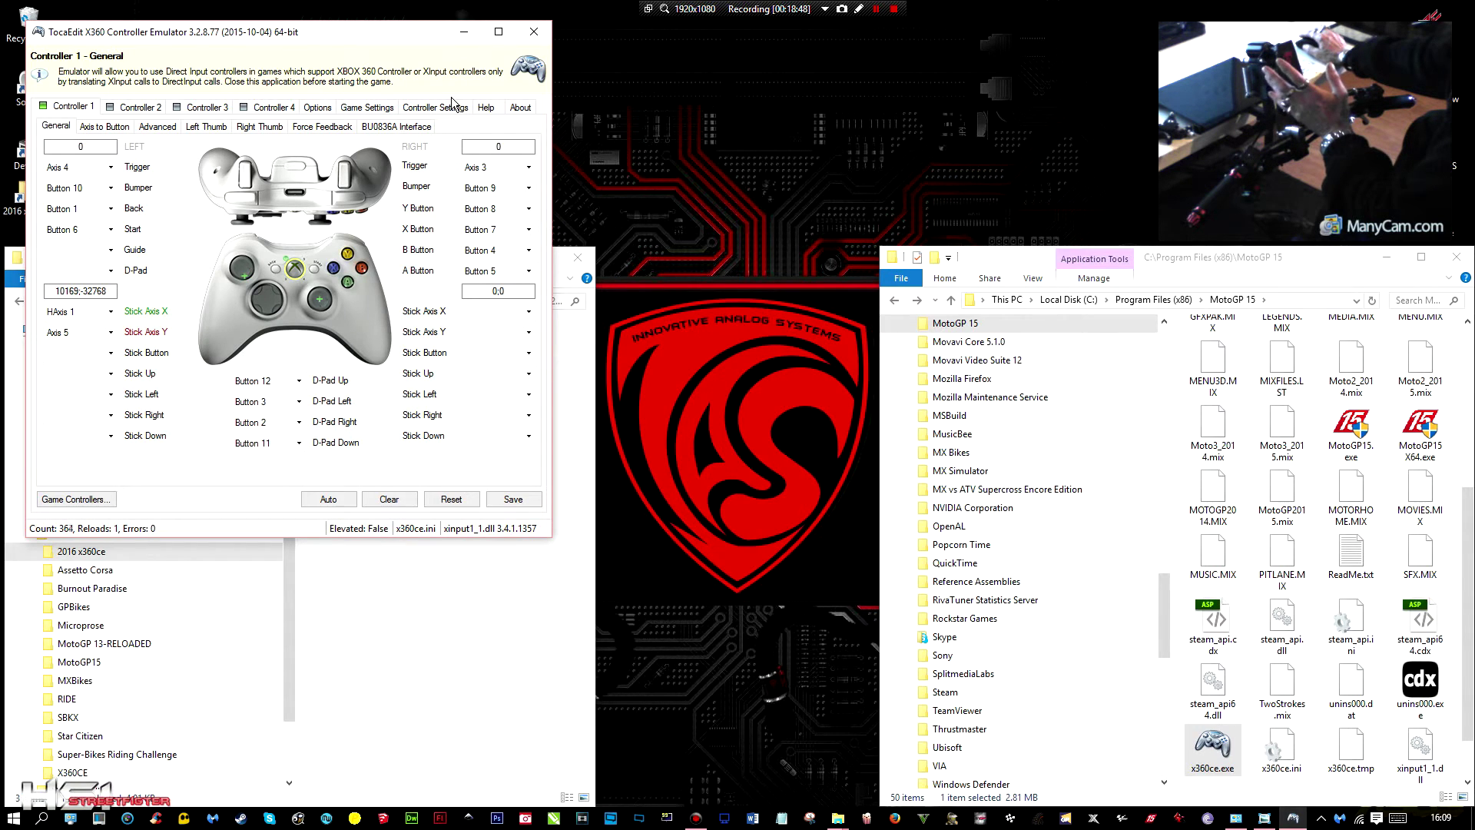
left_click(540, 39)
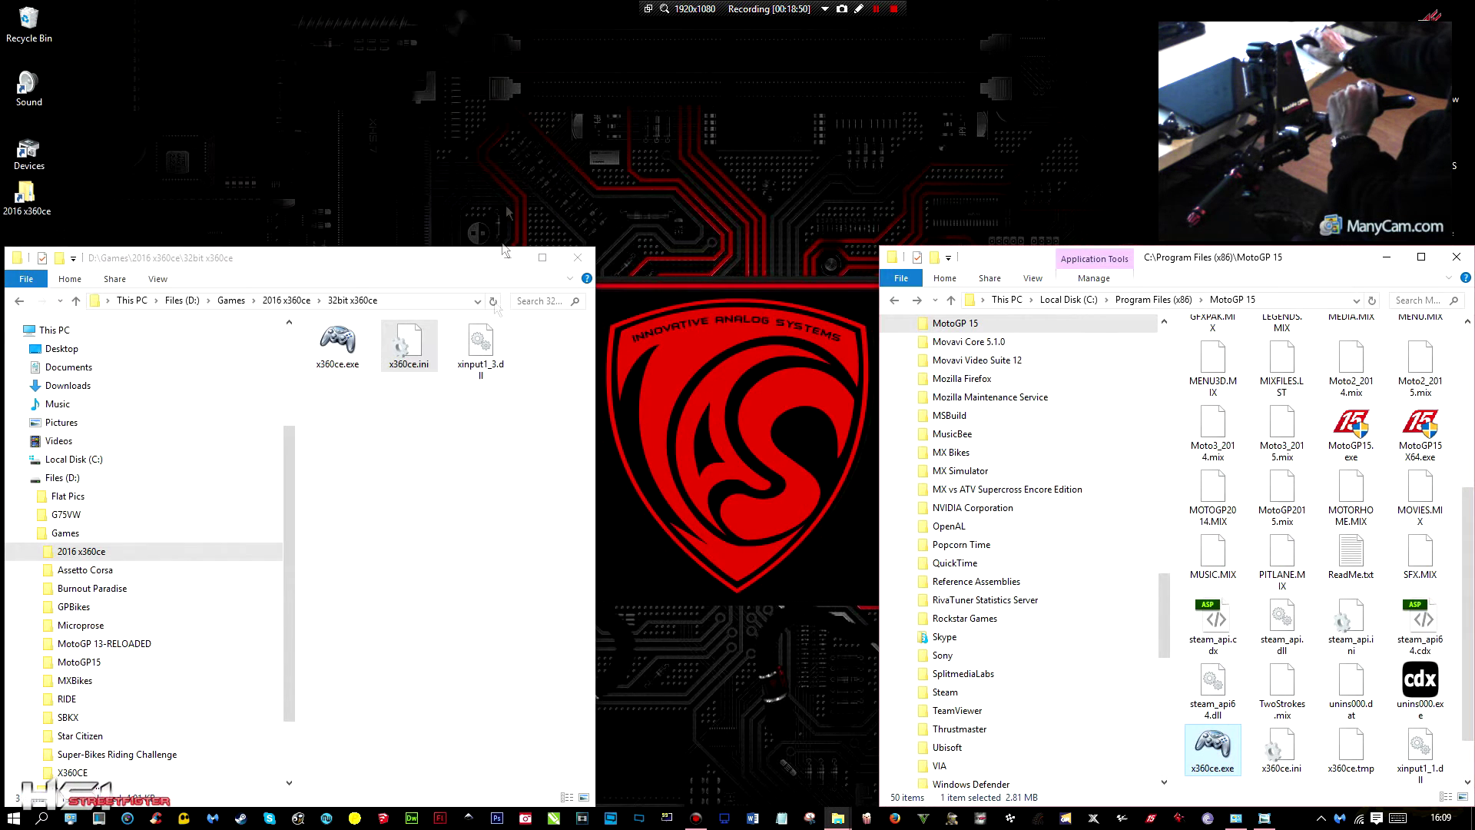
- Review the options, dead-zone and axis mapping entries in the 32bit folder's x360ce.ini, and close the file
double_click(409, 346)
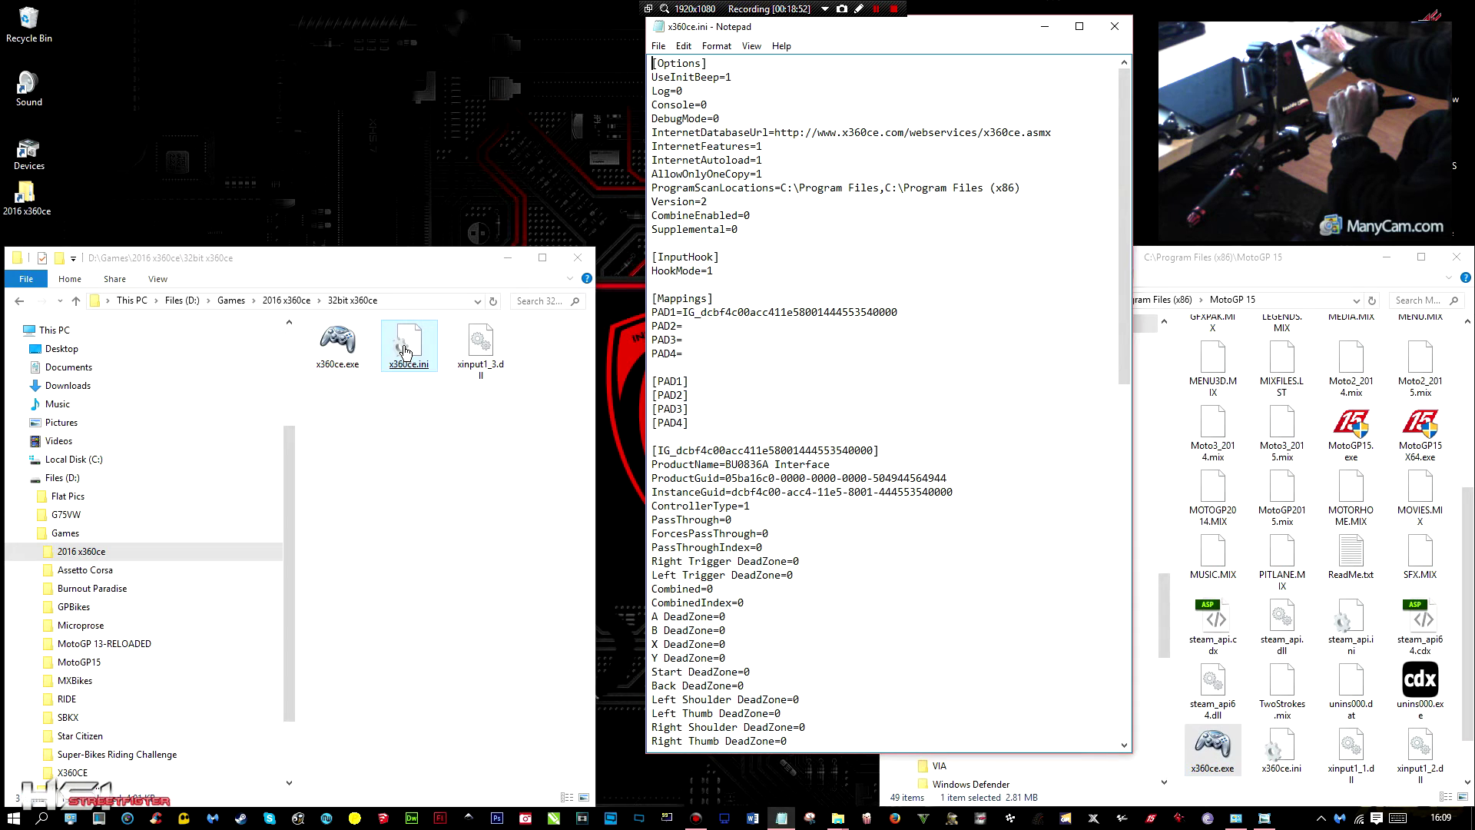
left_click_drag(1123, 296, 1131, 590)
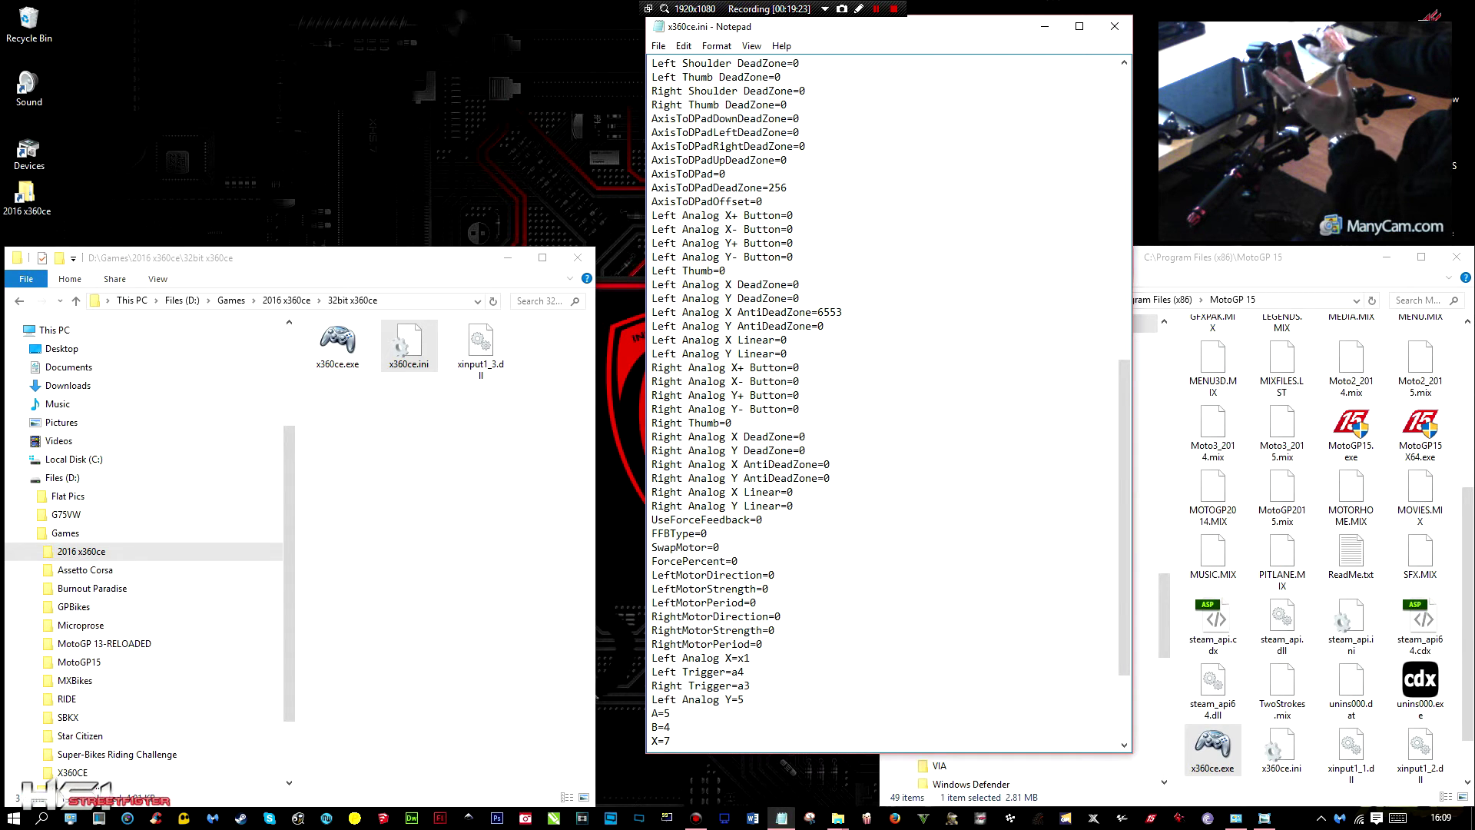
left_click(1115, 28)
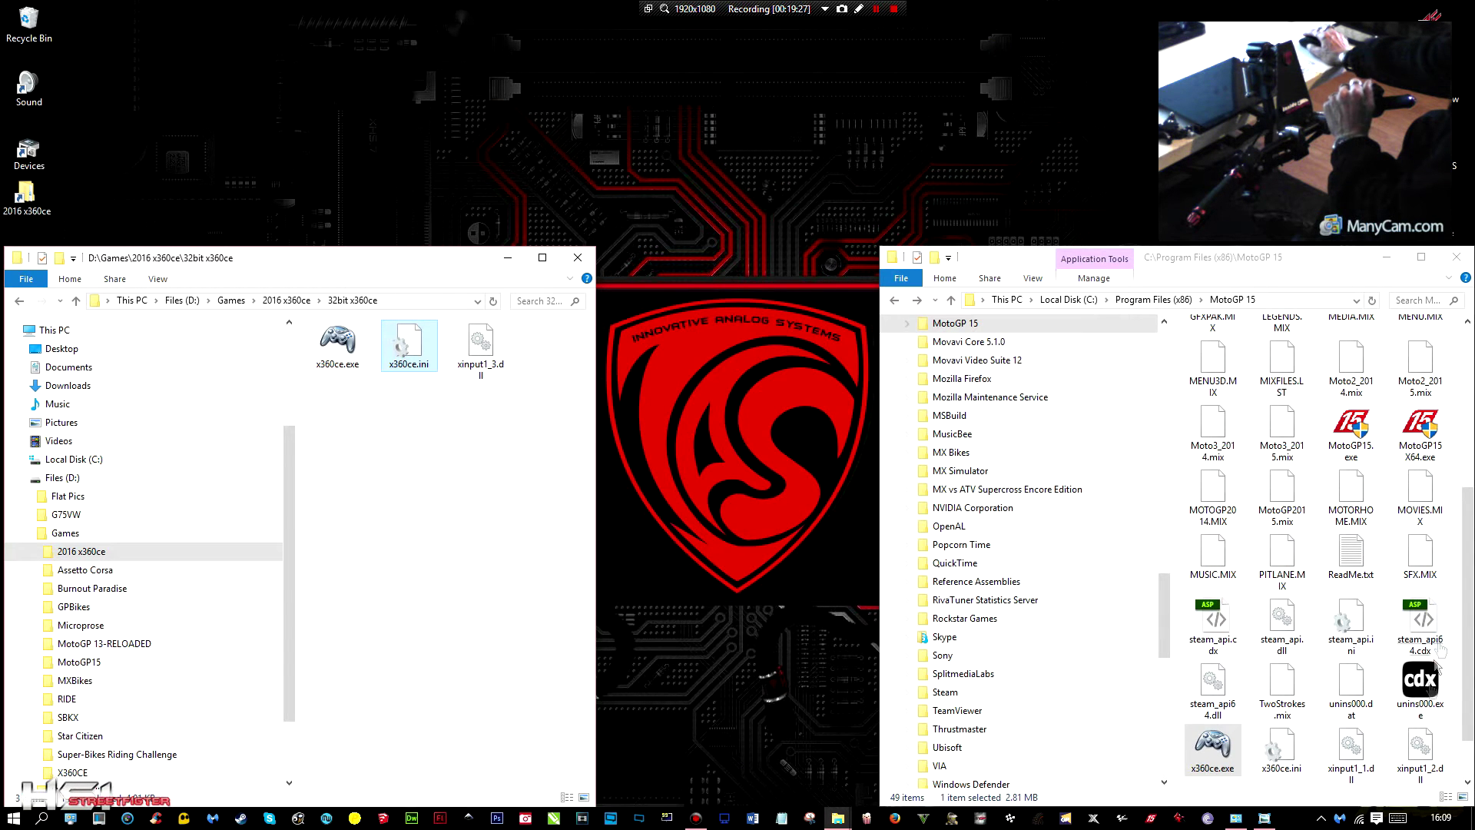
- Delete xinput1_1.dll and xinput1_2.dll from the MotoGP 15 folder, moving both to the Recycle Bin
left_click_drag(1467, 590, 1467, 624)
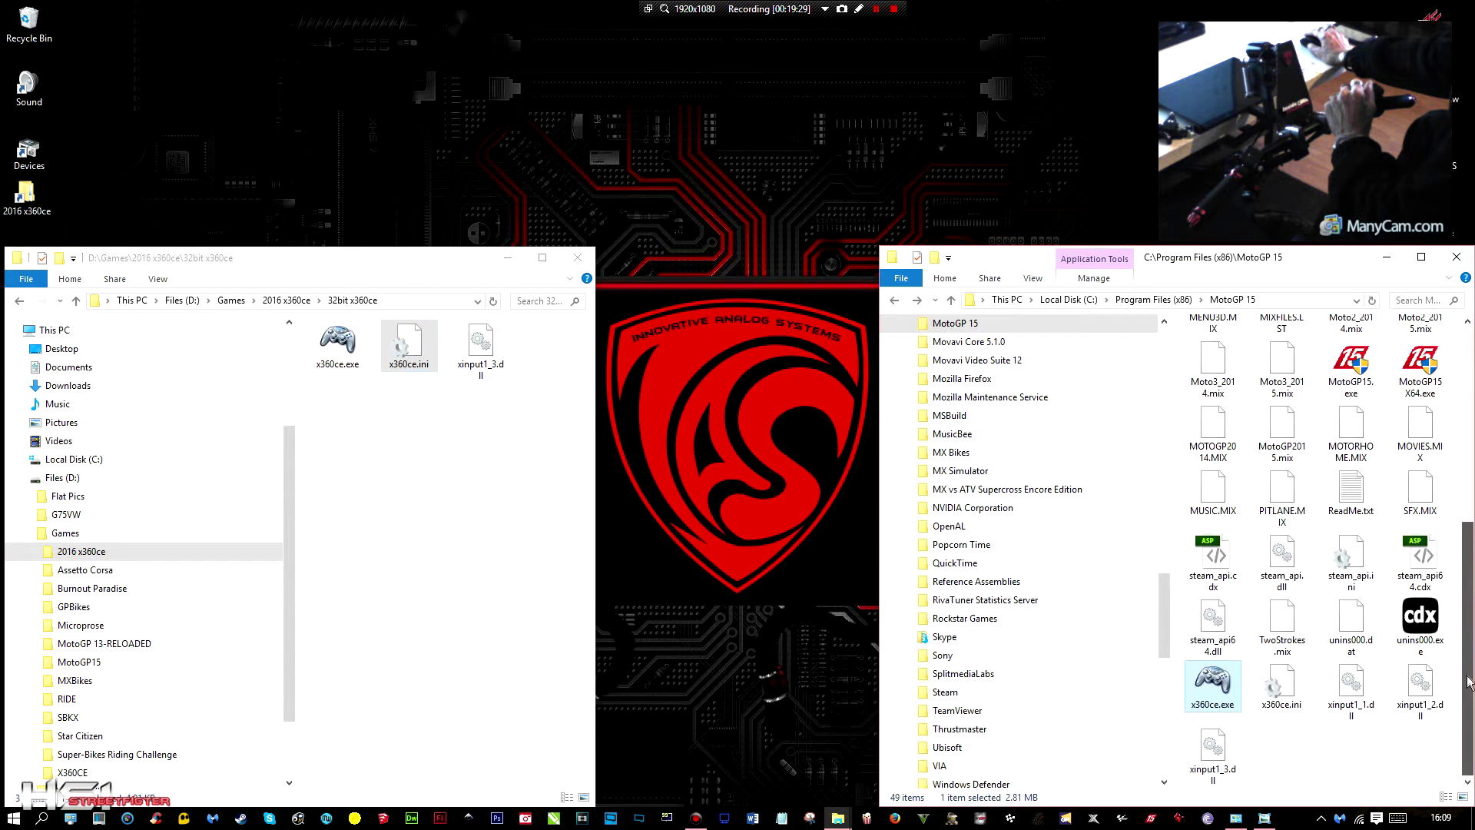
left_click(1275, 685)
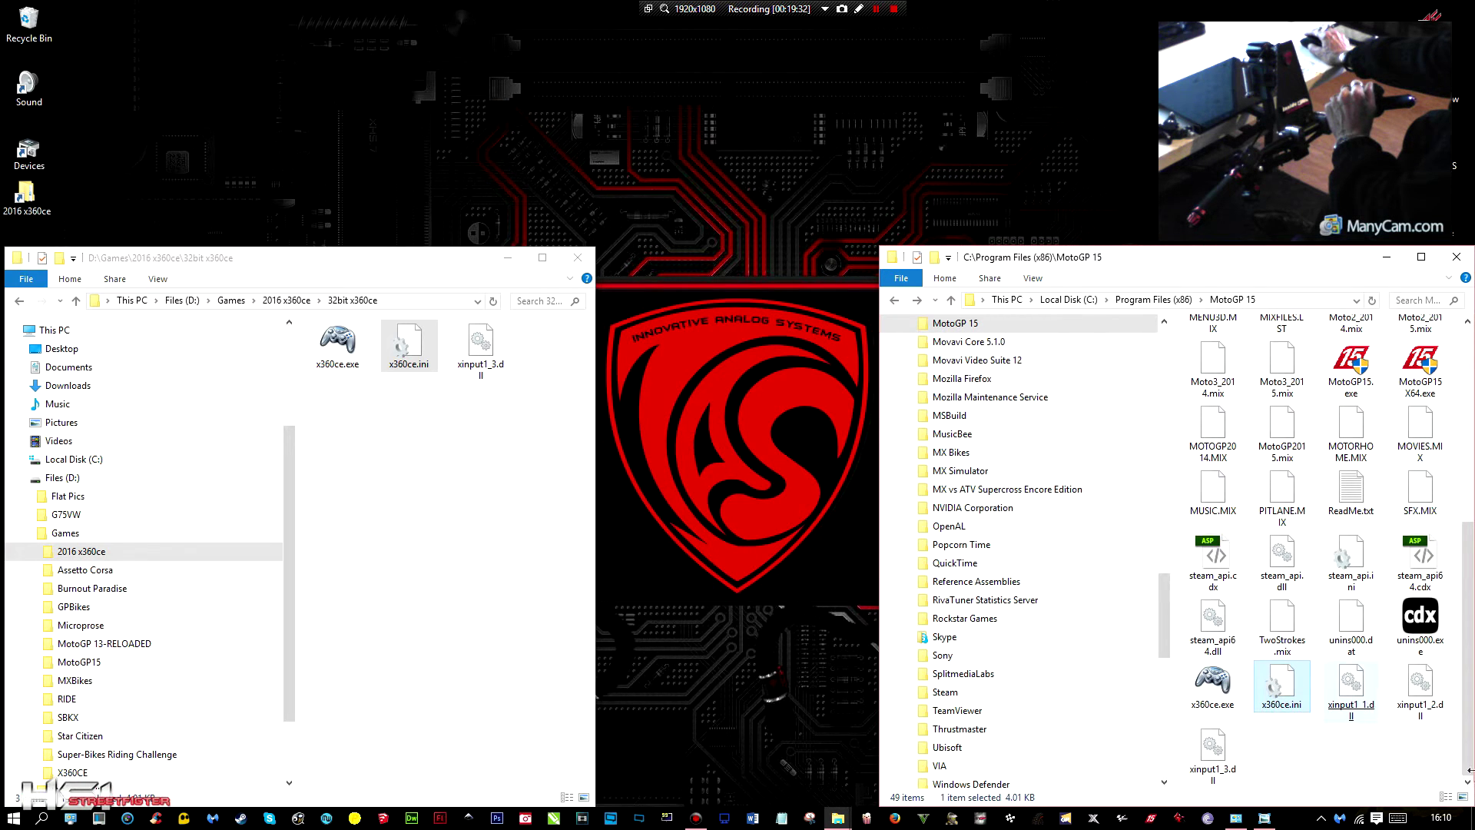
left_click_drag(1423, 750, 1351, 691)
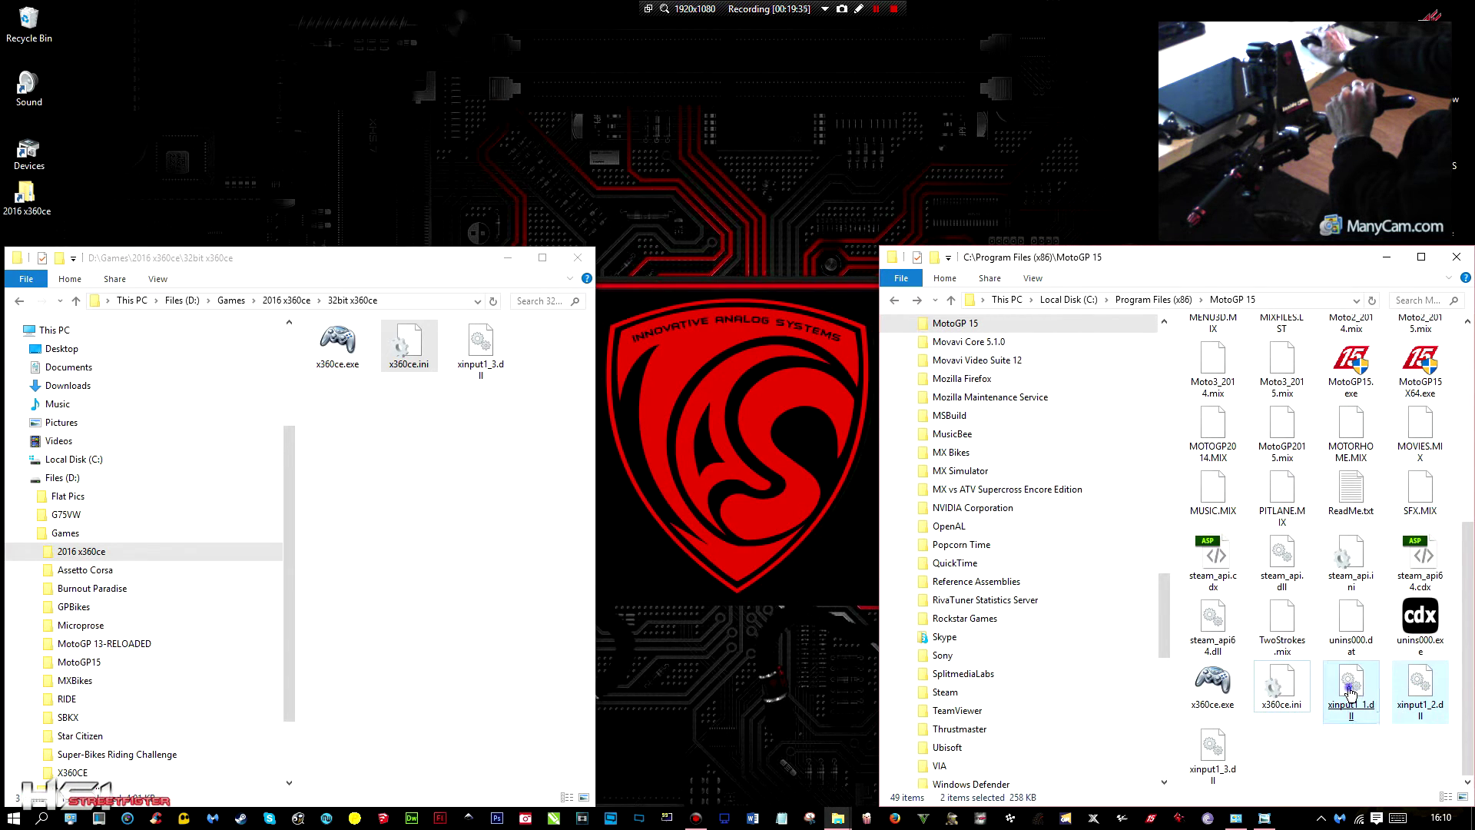
right_click(1350, 691)
left_click(1318, 635)
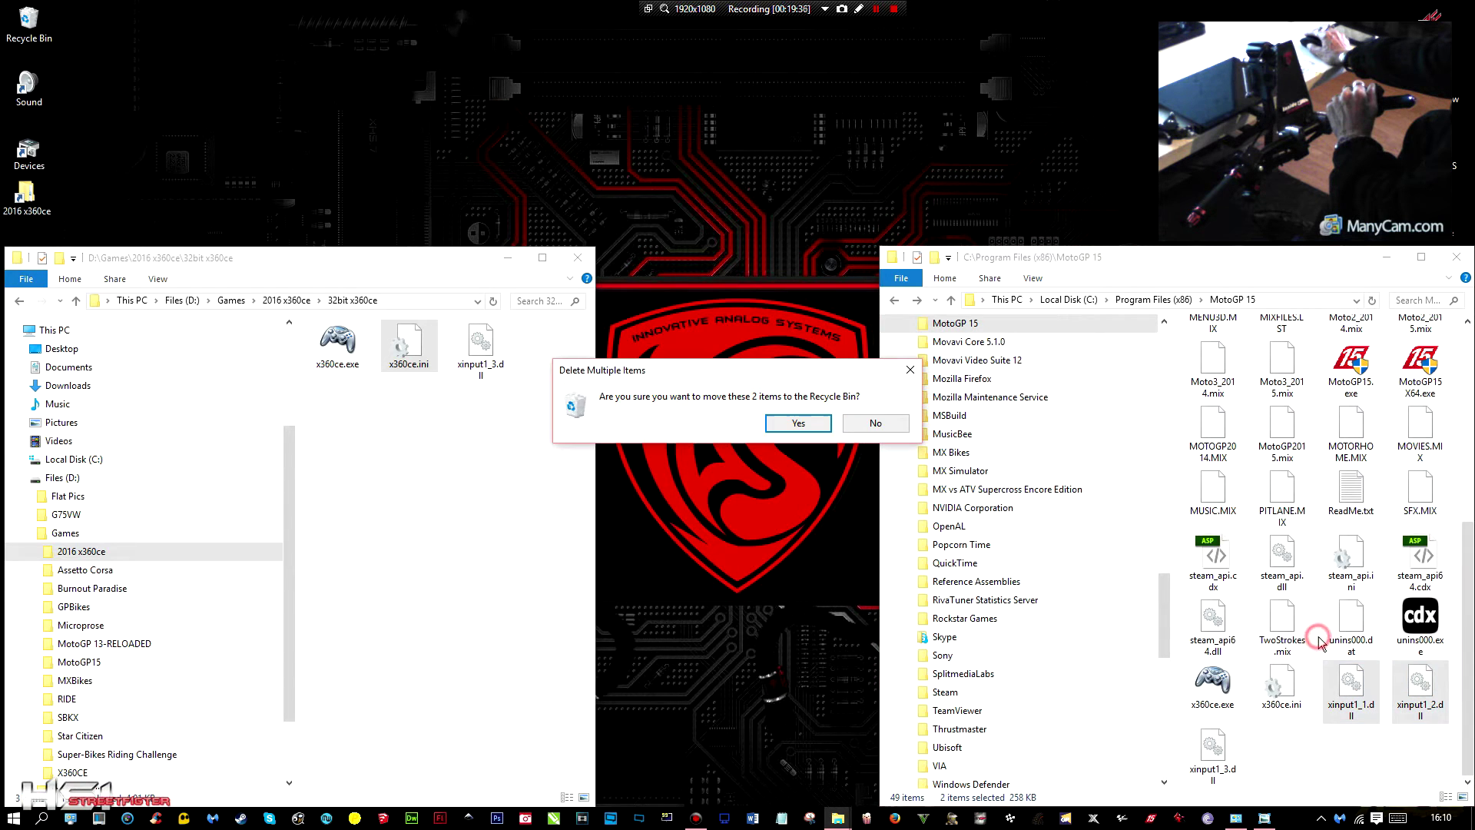
left_click(823, 432)
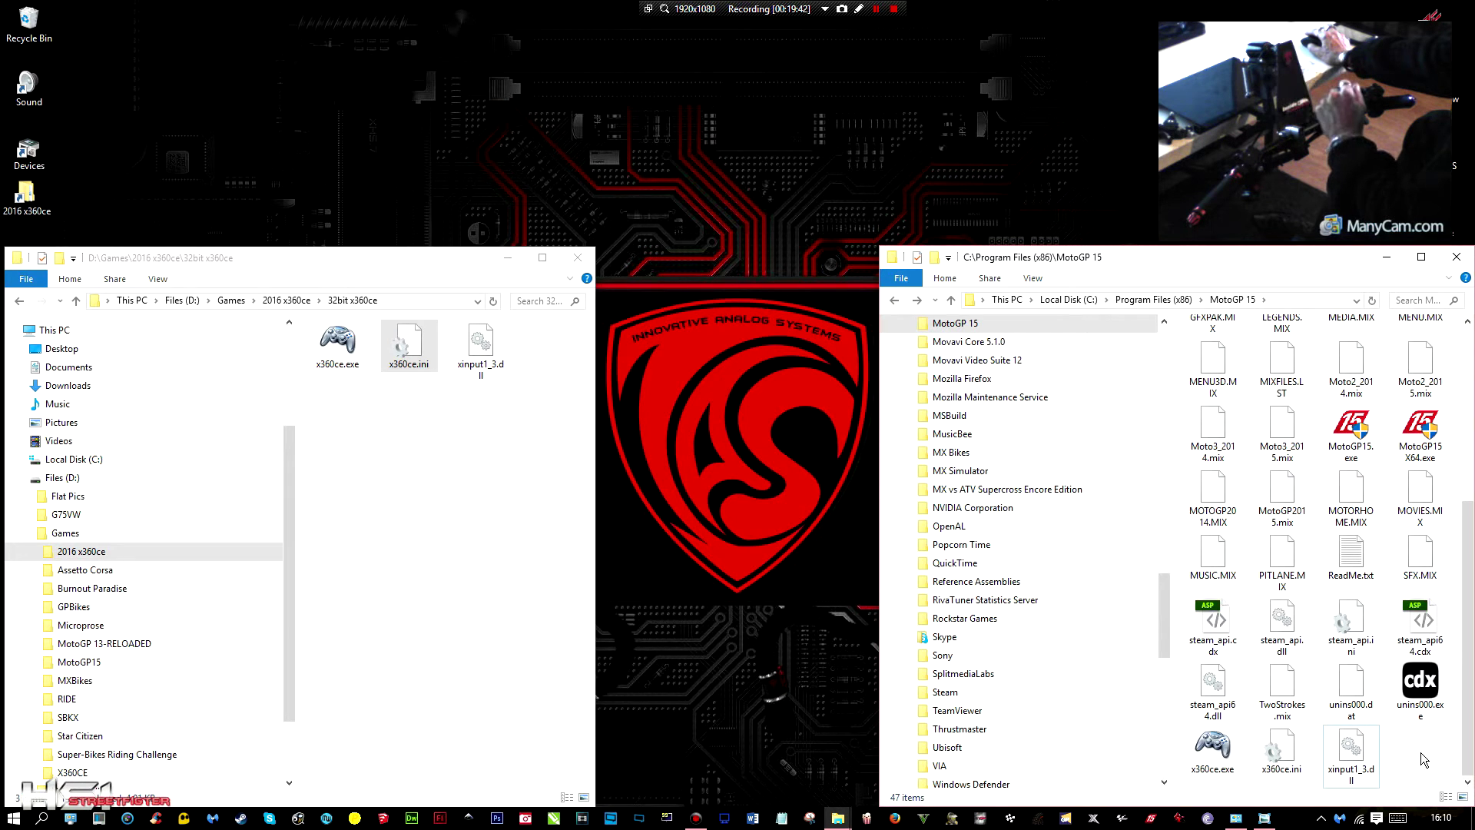
left_click(1380, 759)
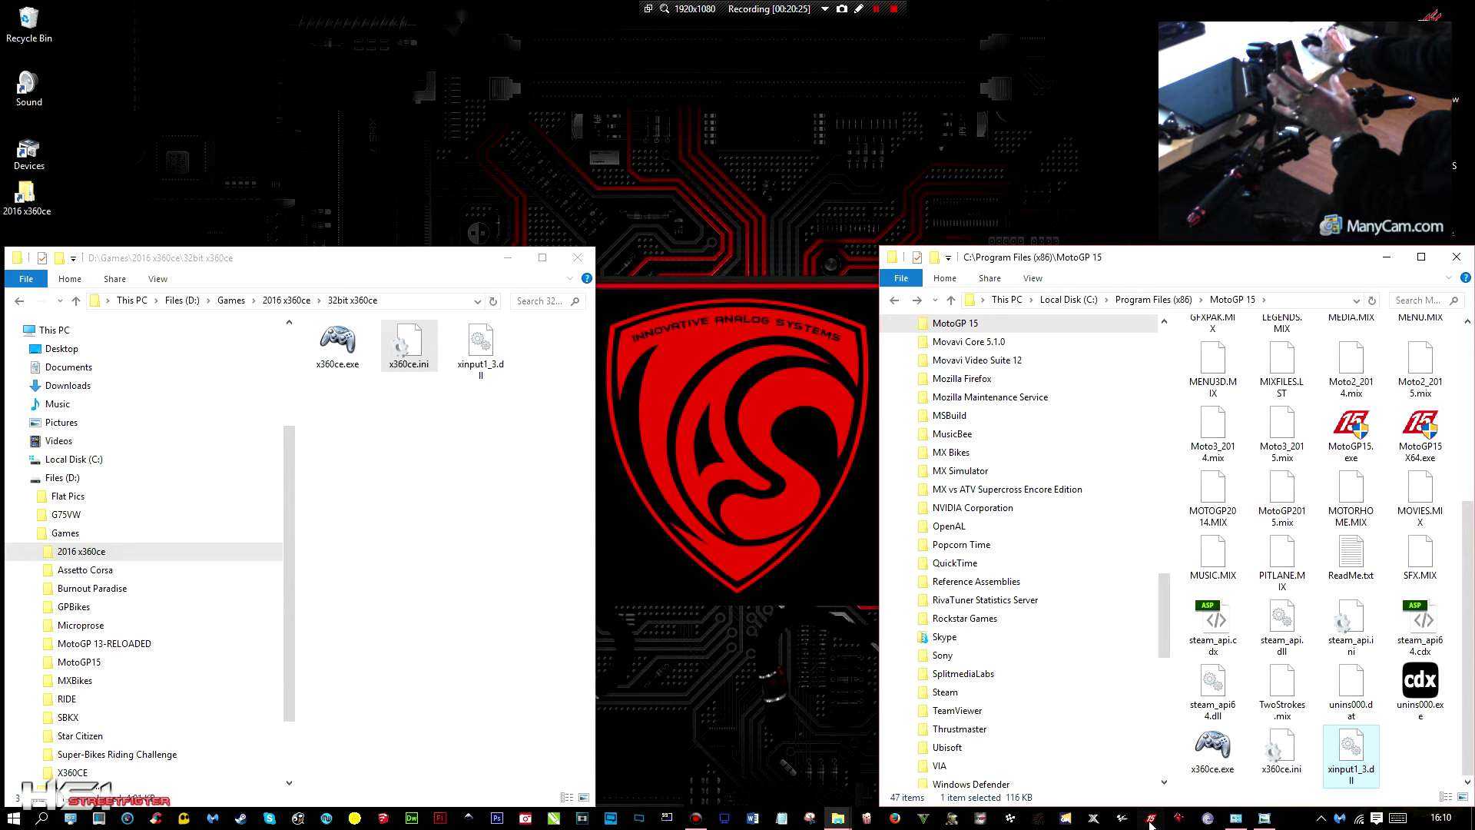
- Launch MotoGP 15 and proceed past the title and loaded-content screens to the main menu
left_click(1151, 822)
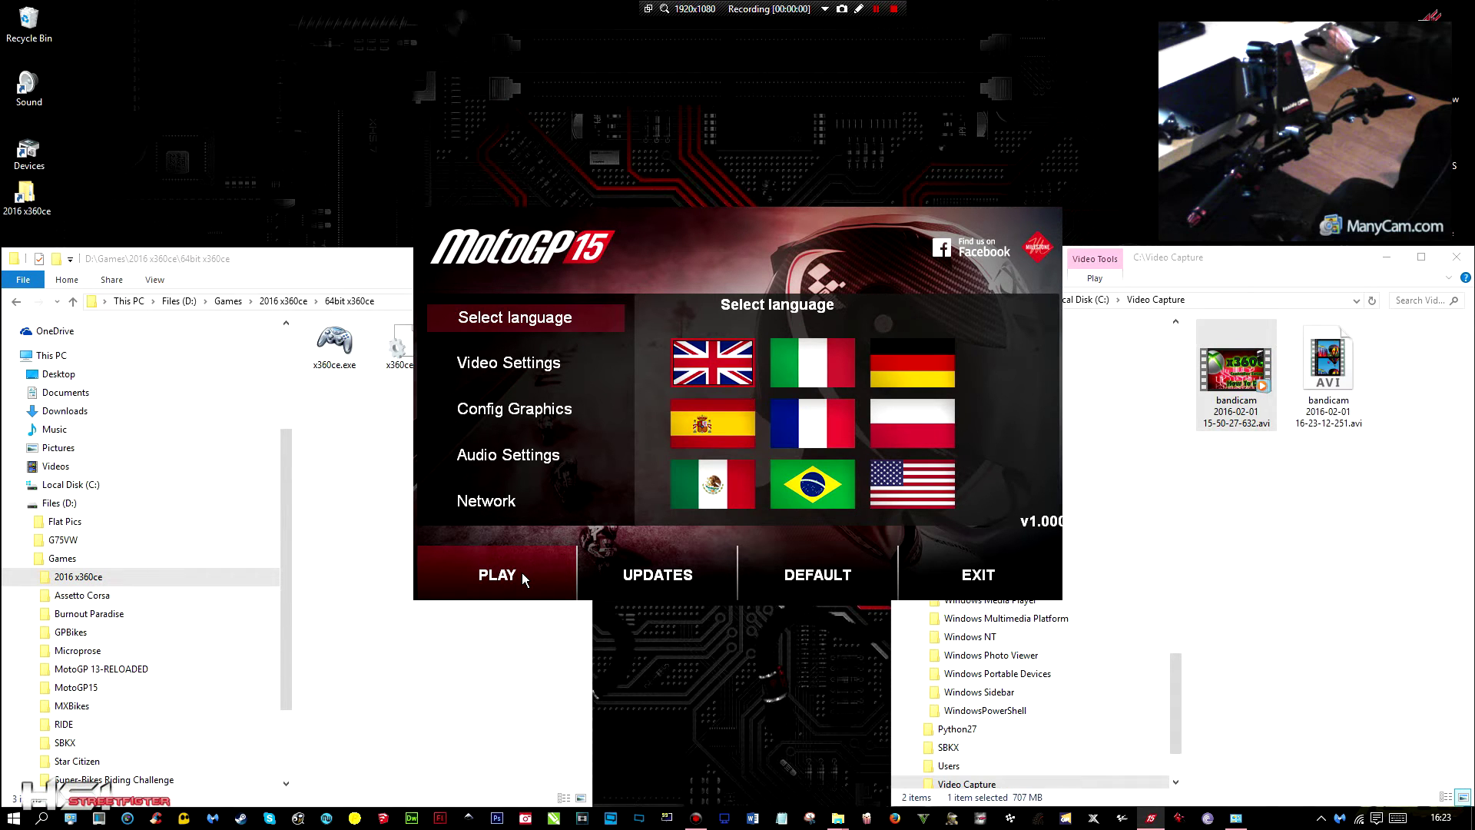
left_click(523, 578)
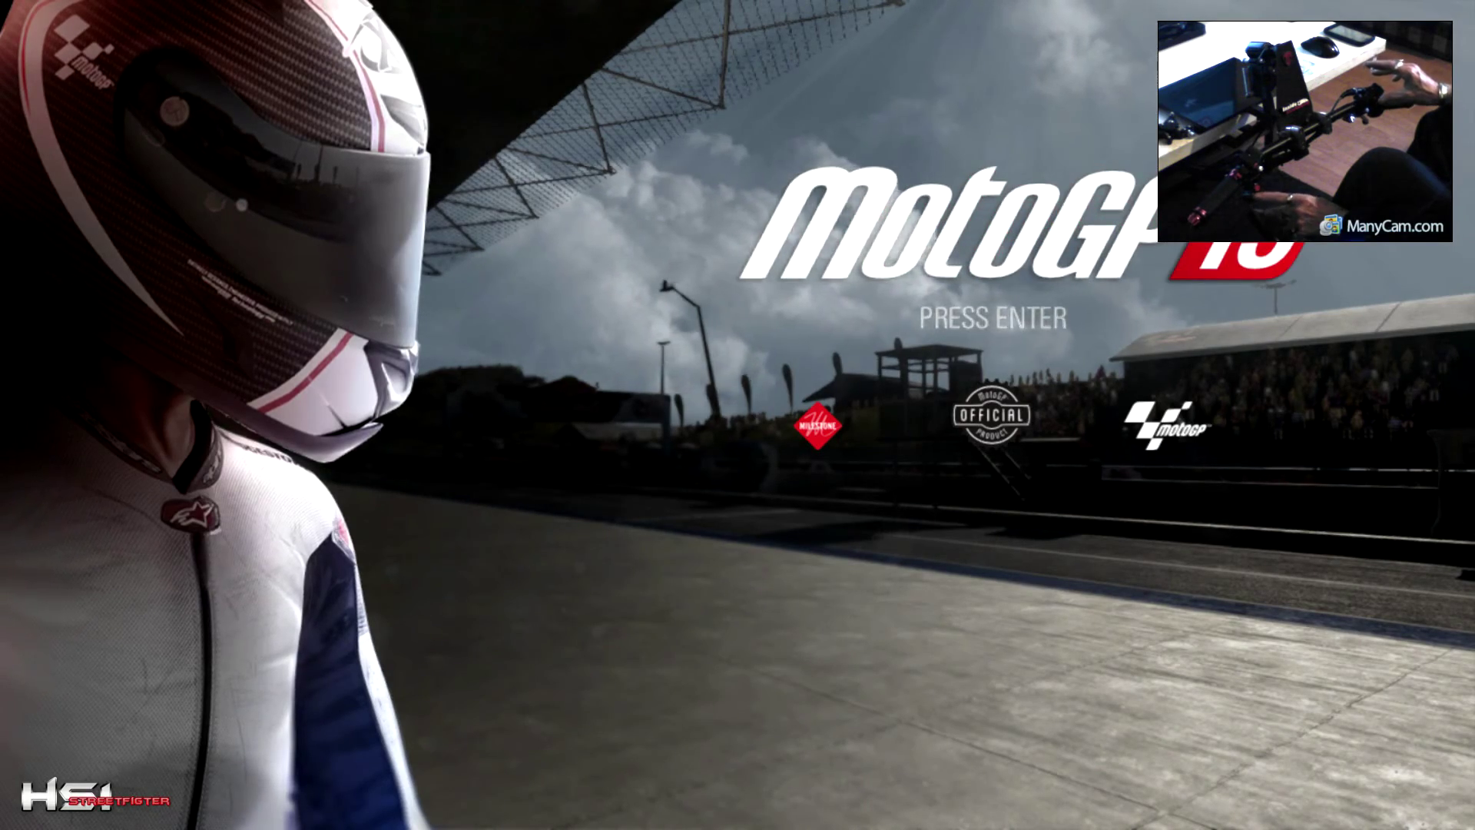
key("Return")
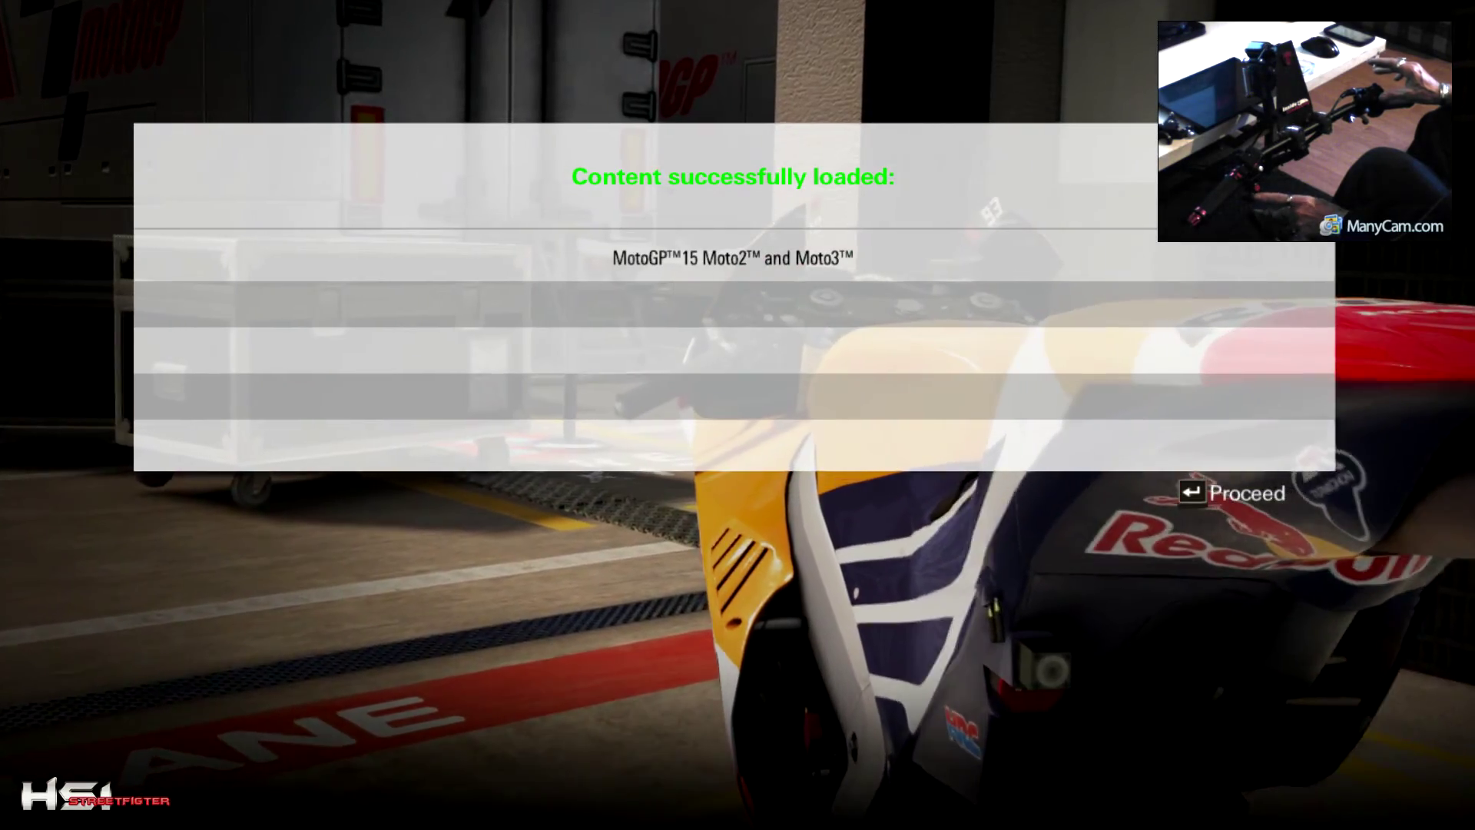
key("Return")
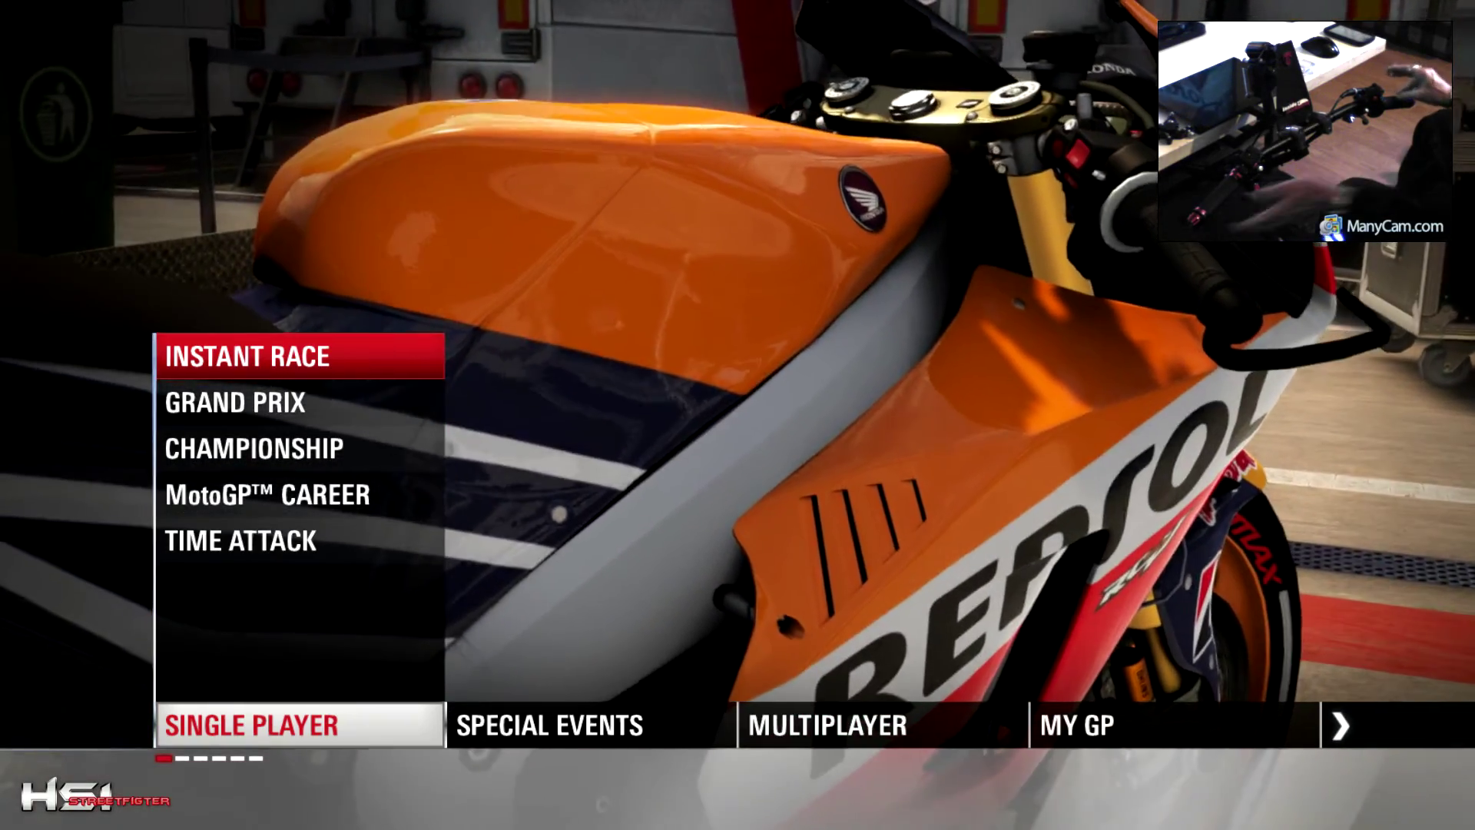
- Open the Controls settings in the game's Options
key("Right")
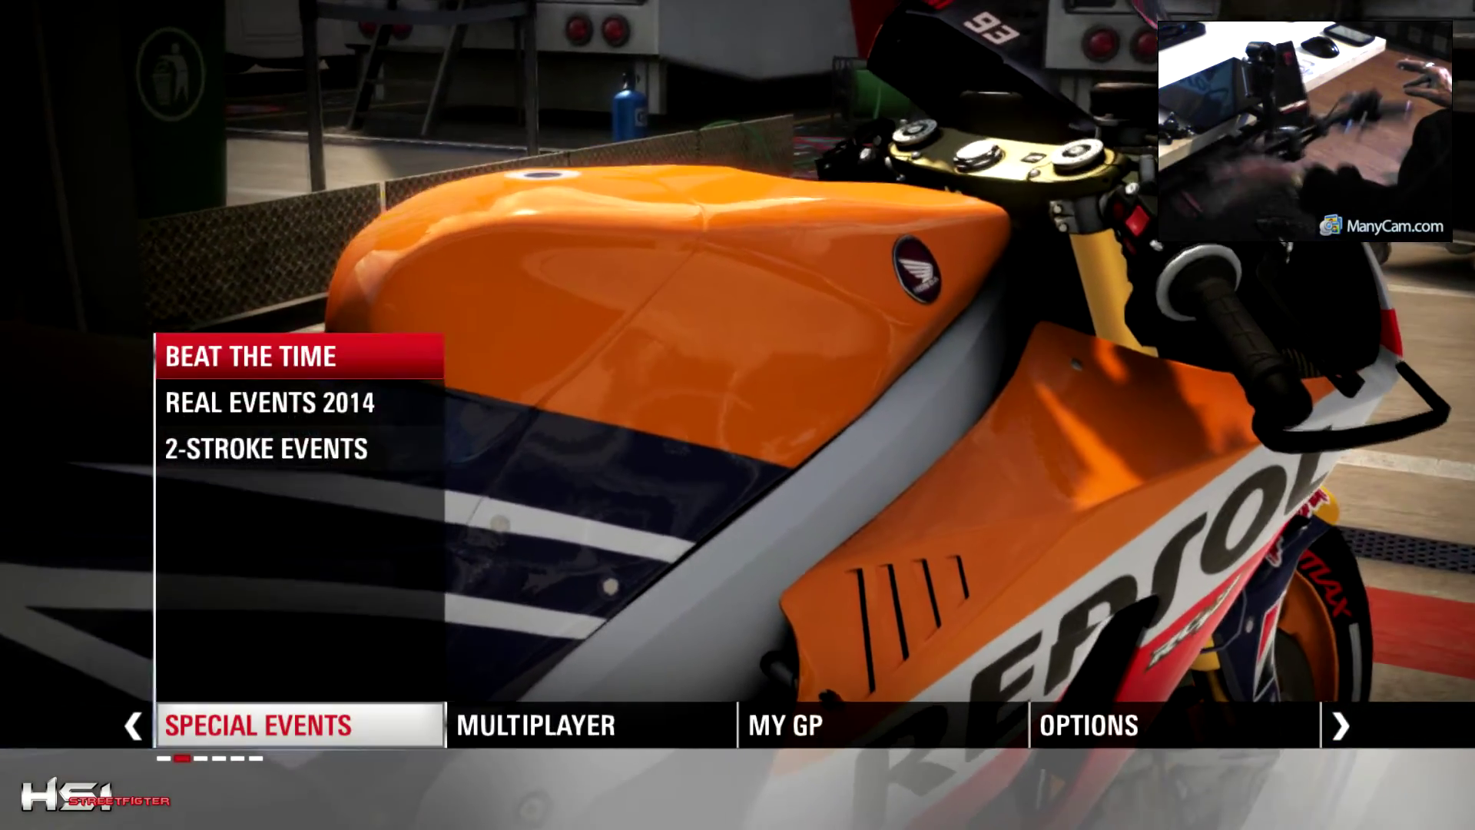
key("Right")
key("Right")
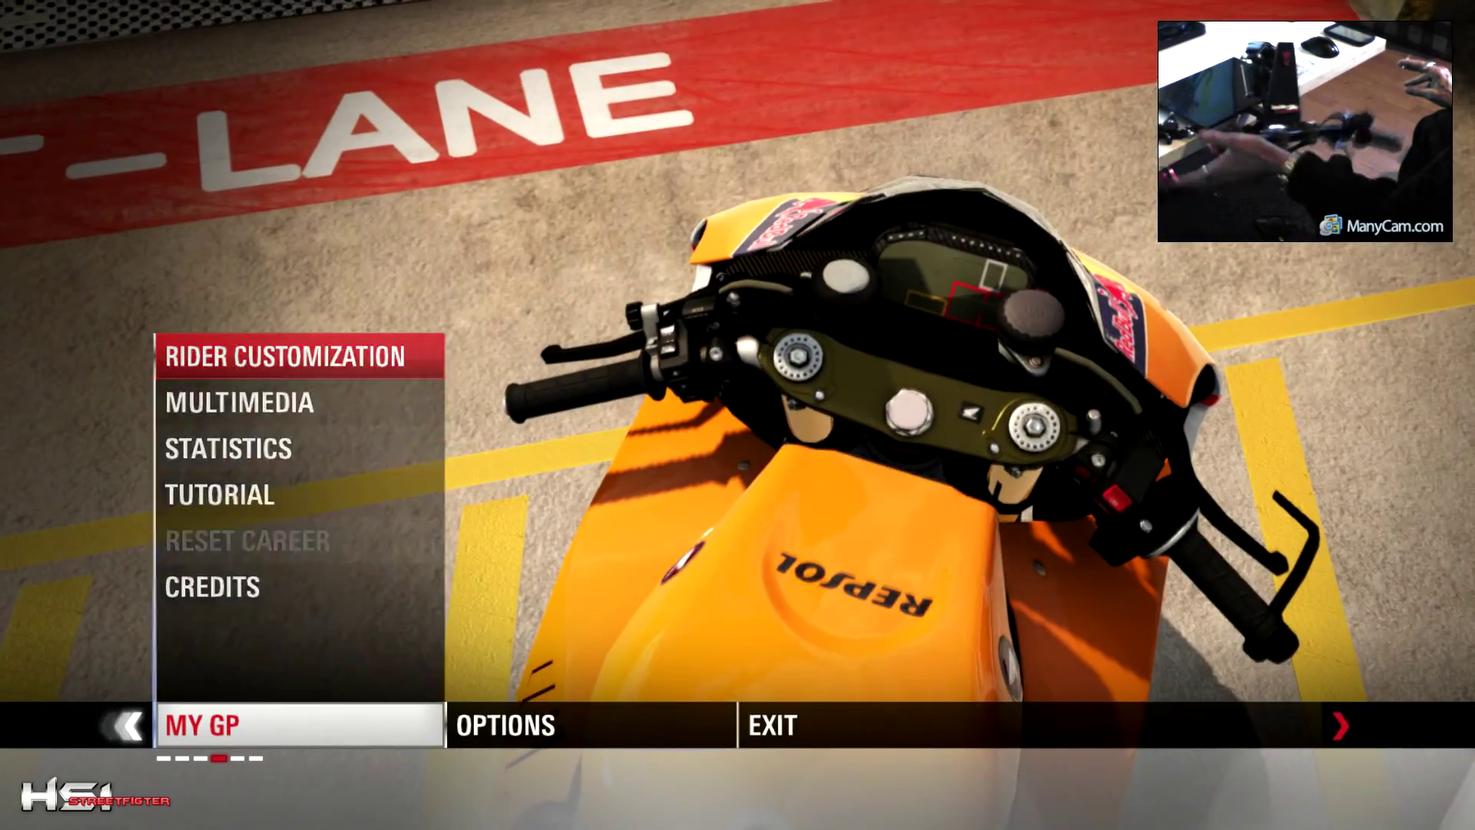
key("Right")
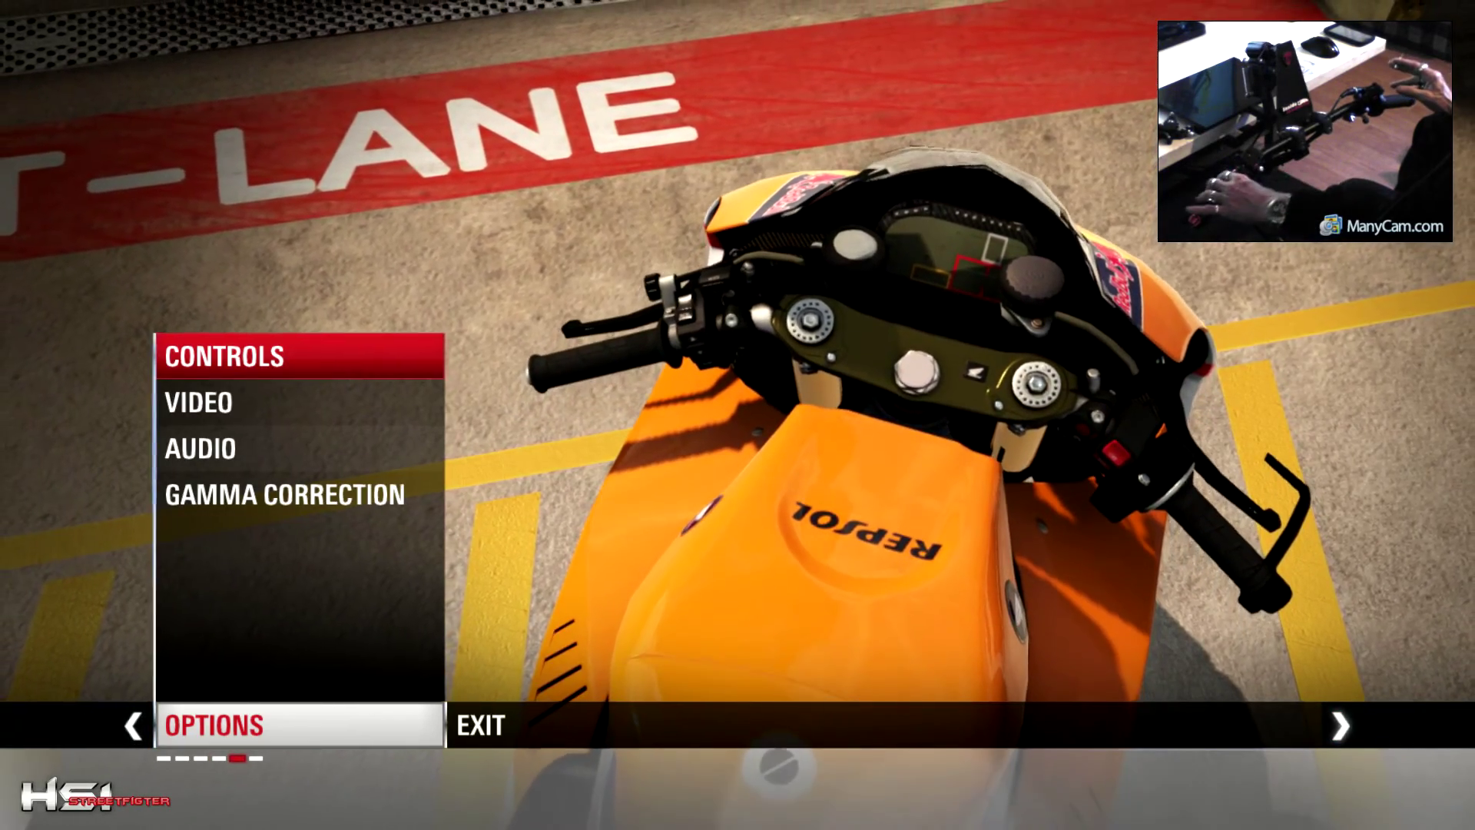
key("Return")
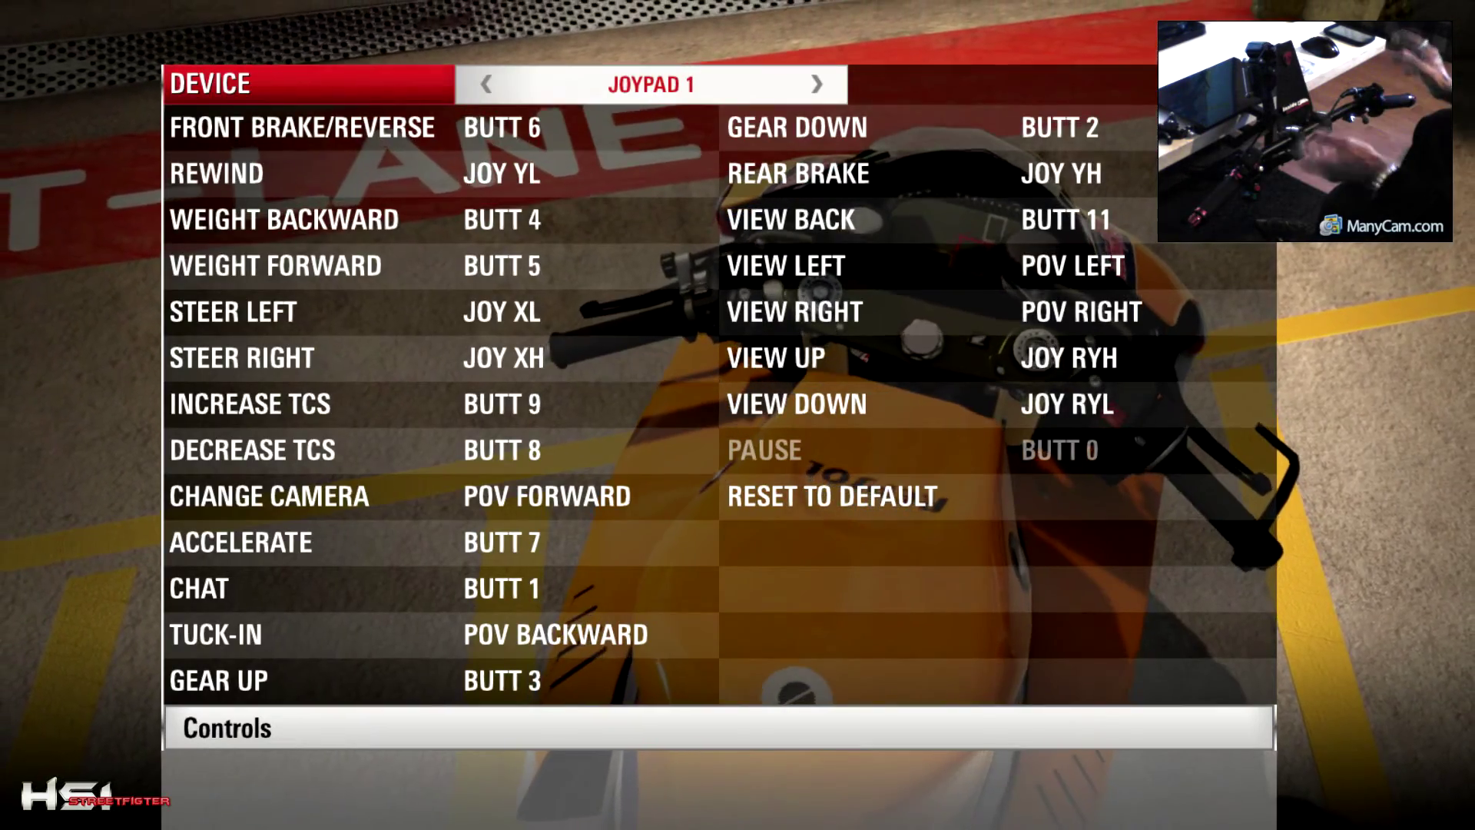
- Assign BUTT 2 to Front Brake/Reverse for the Joypad 1 device
key("Down")
key("Down")
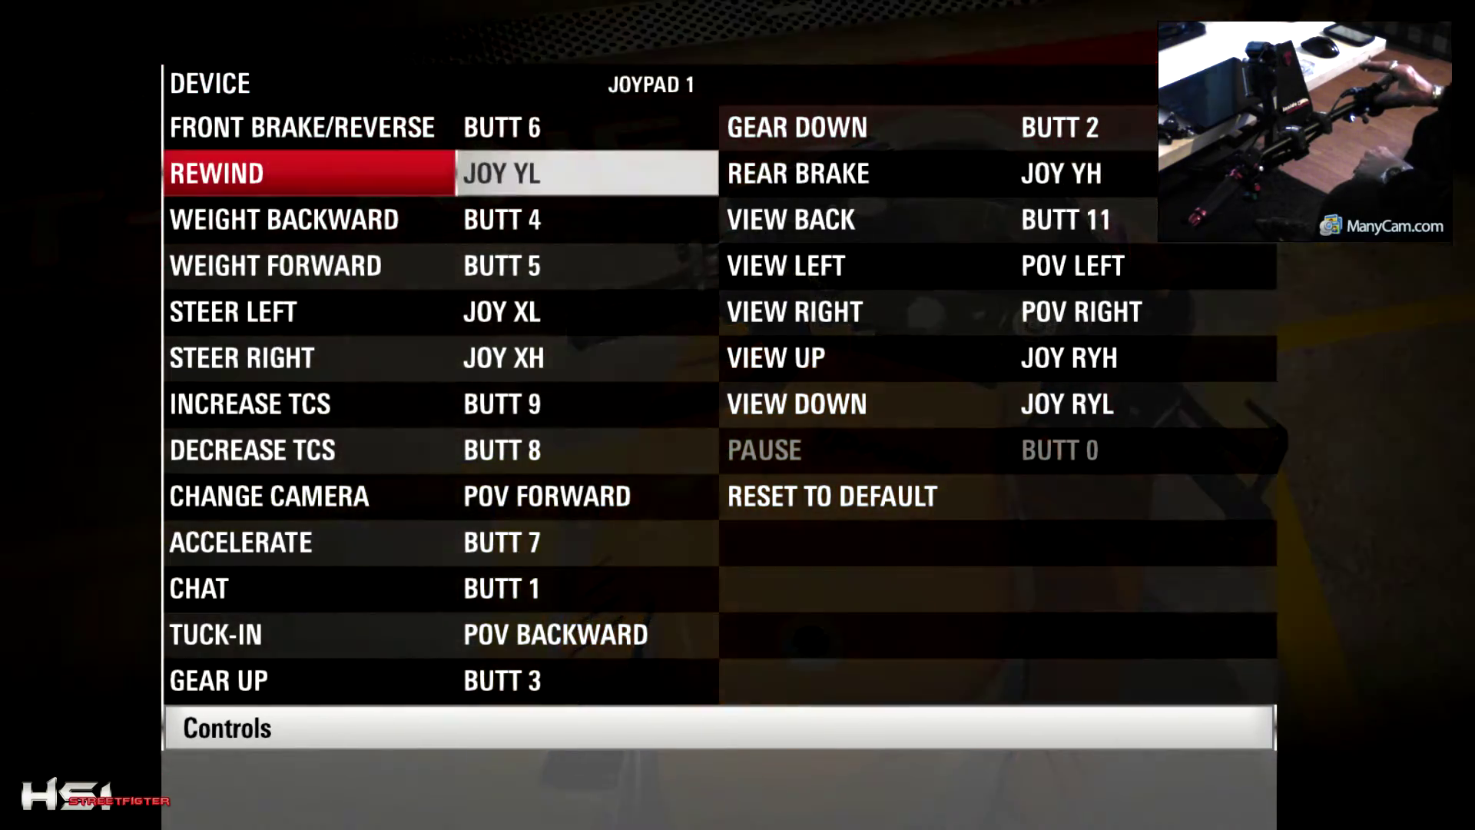
key("Up")
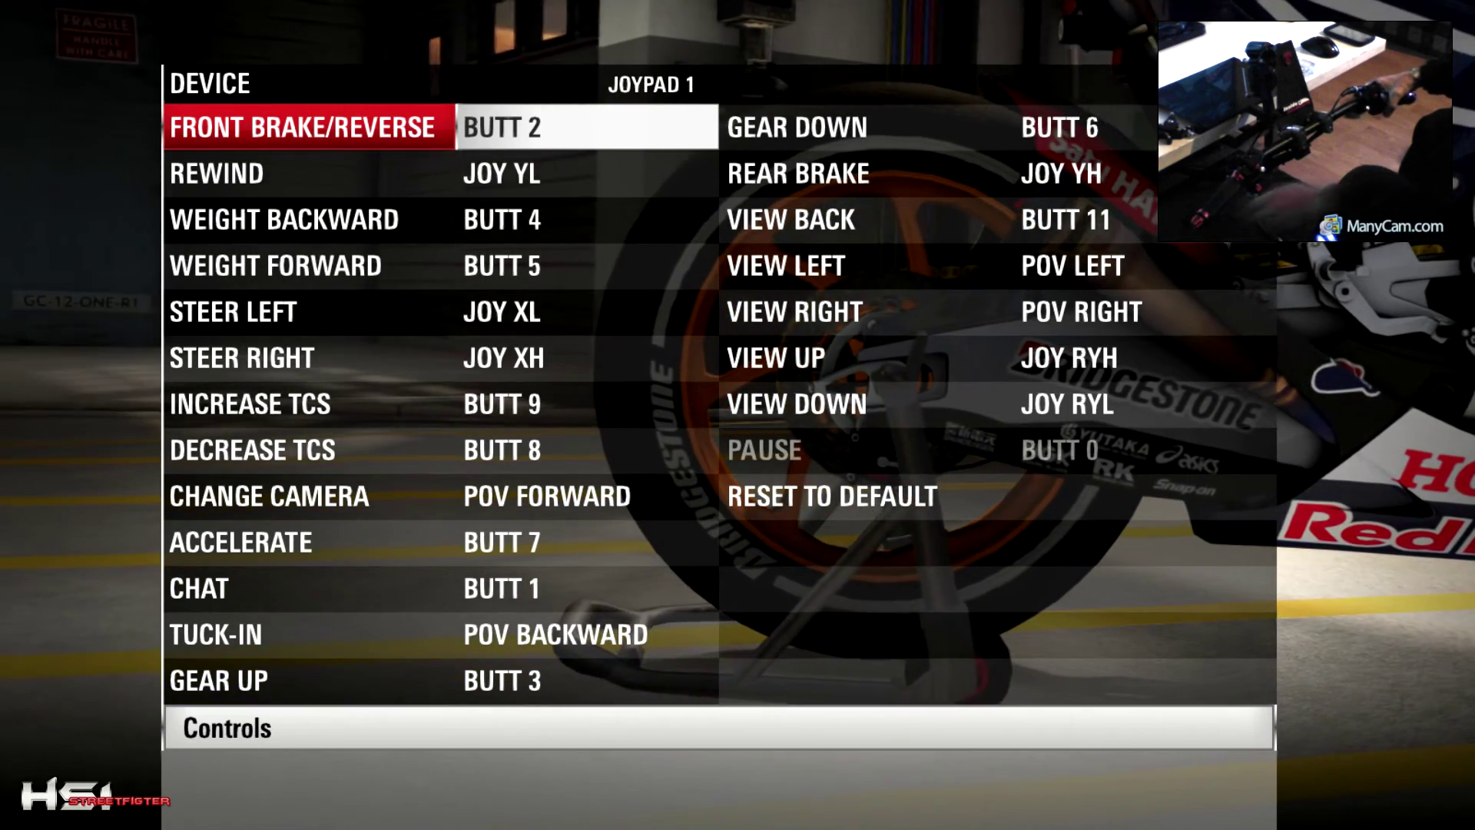
- Assign BUTT 6 to Front Brake/Reverse for the Joypad 1 device
key("Return")
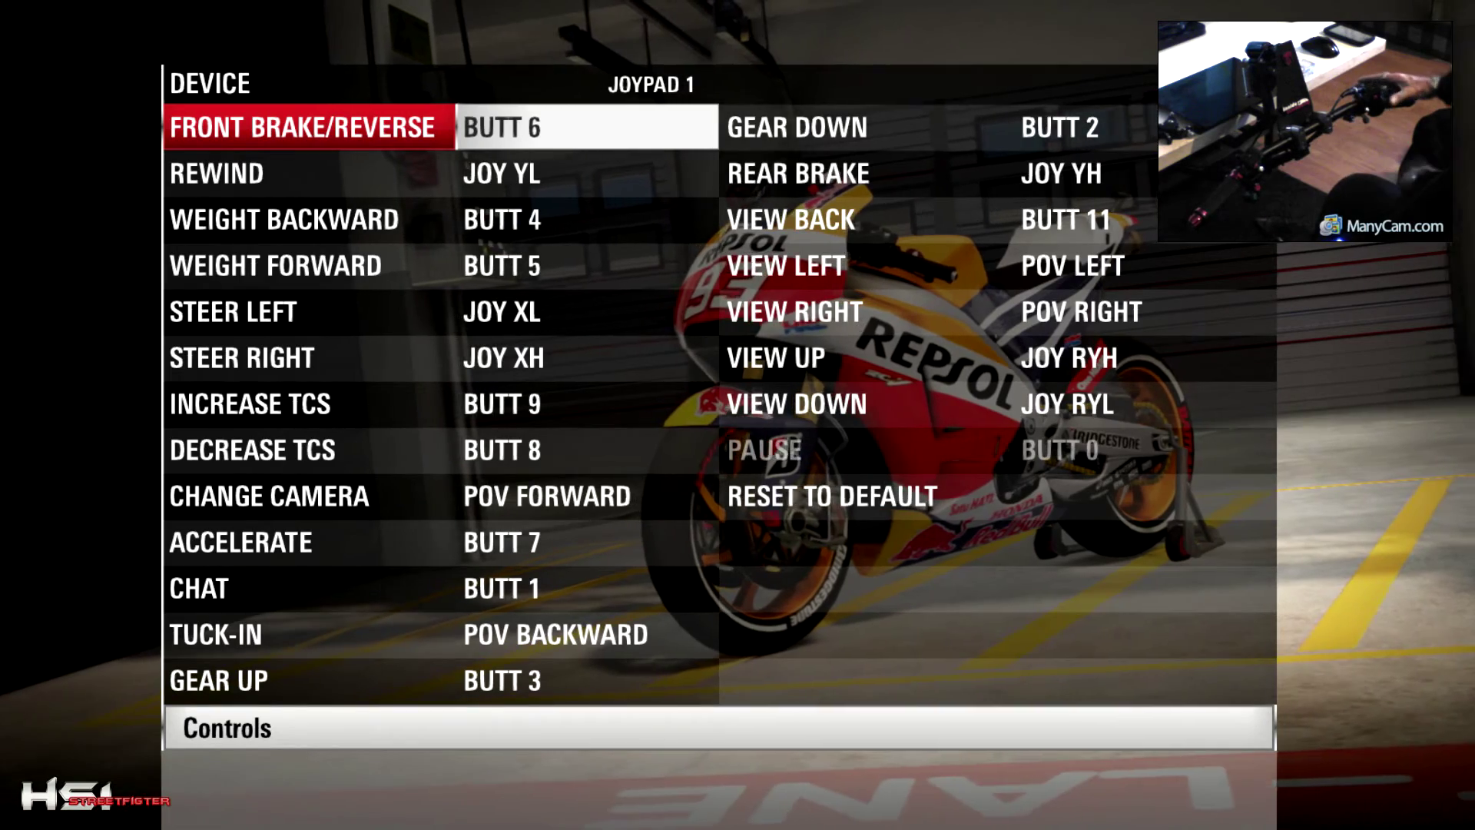
- Assign JOY XH to Change Camera and restore its POV FORWARD assignment
key("Down")
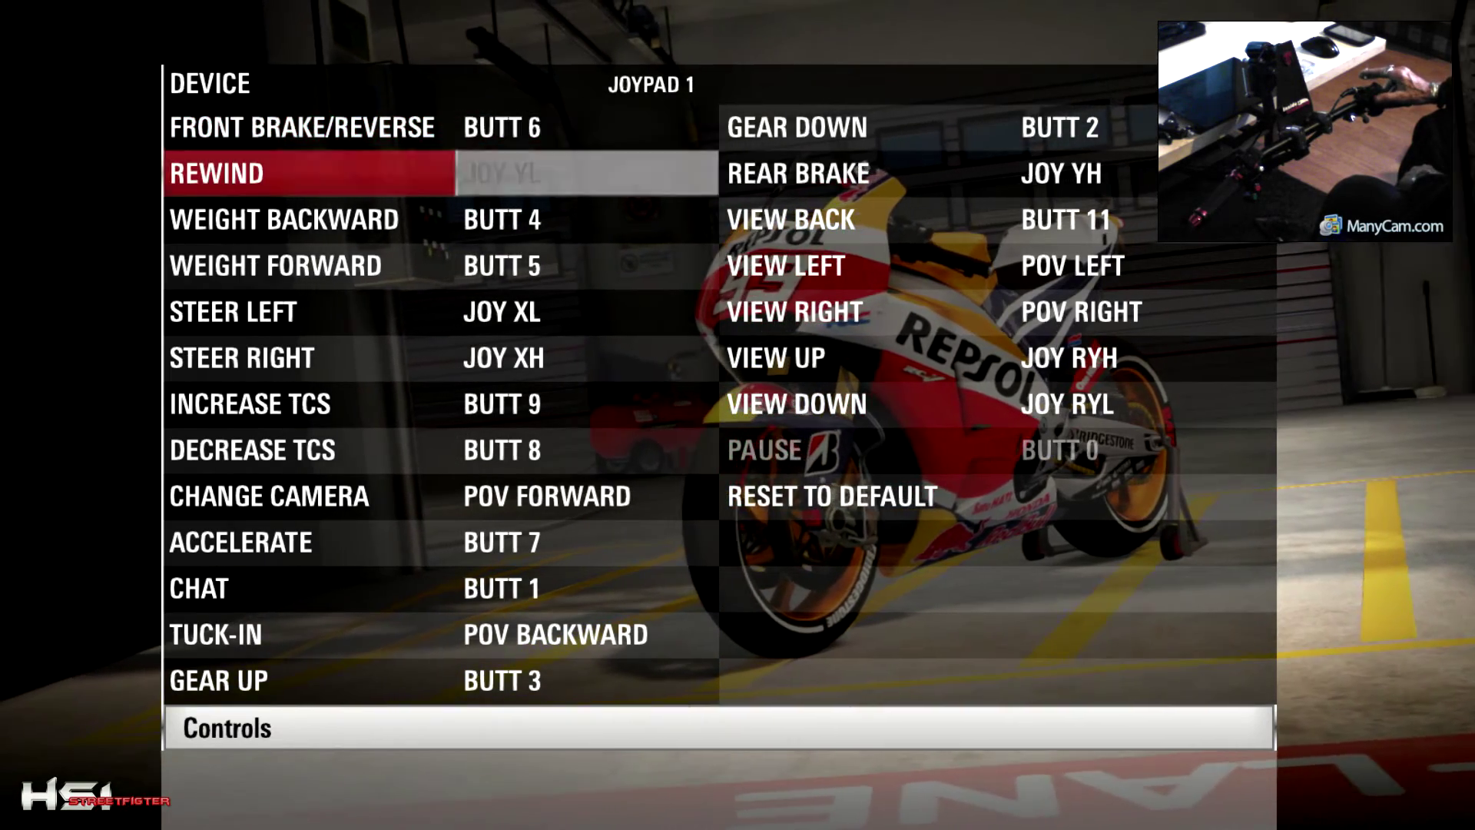
key("Down")
key("Down")
key("Down")
key("Down")
key("Down")
key("Down")
key("Down")
key("Down")
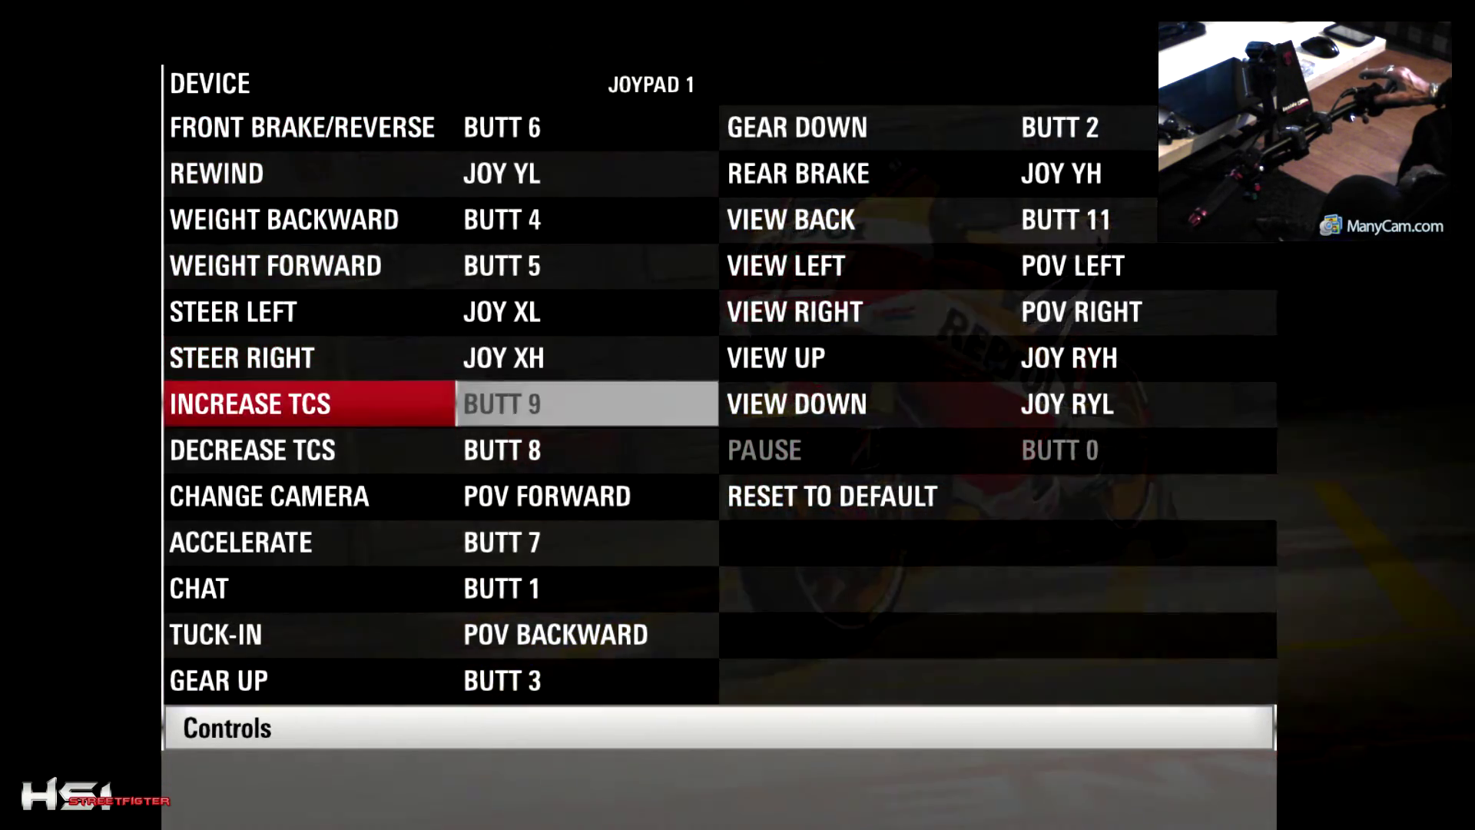
key("Down")
key("Up")
key("Up")
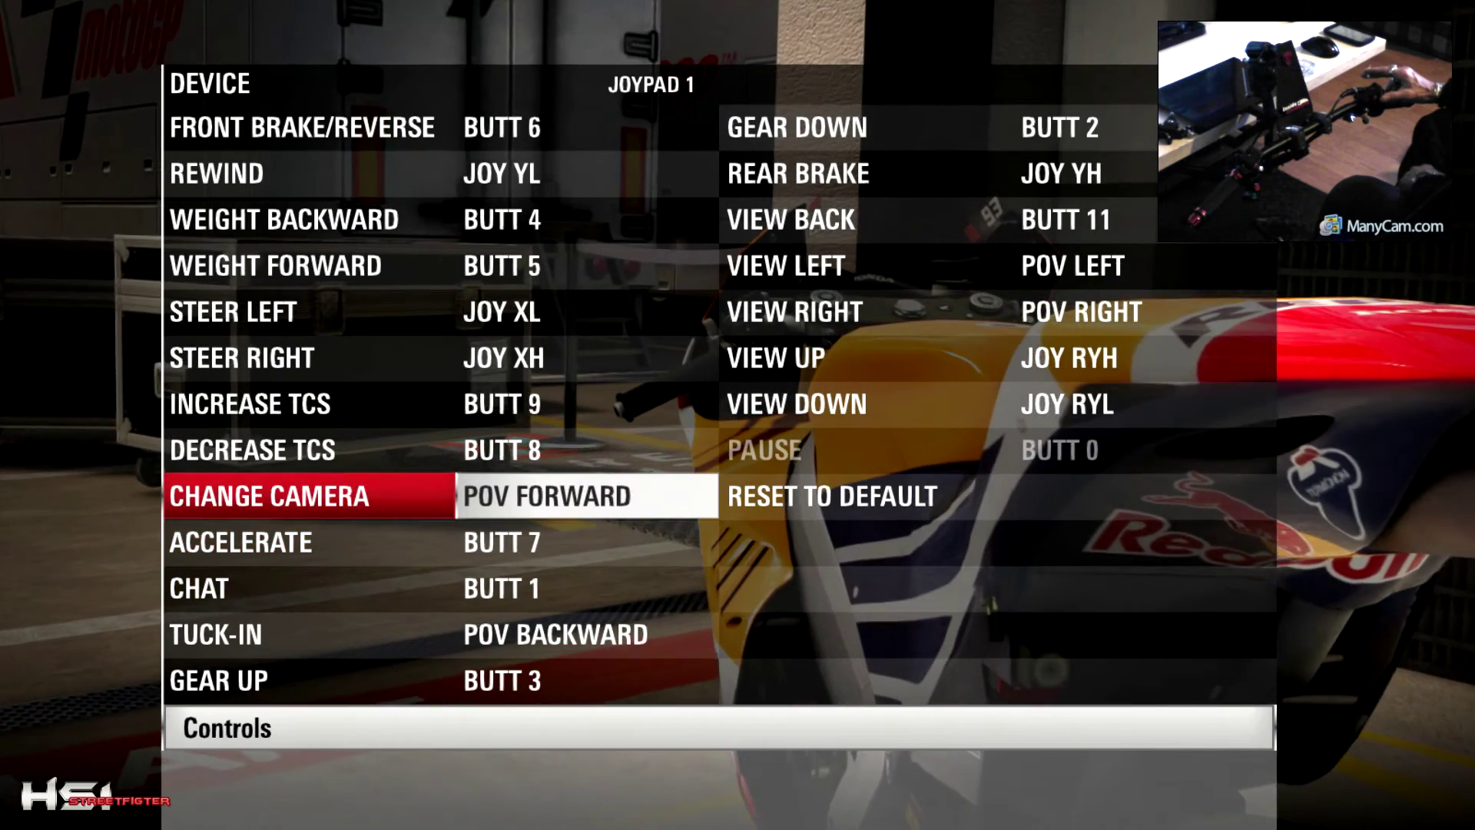
key("Return")
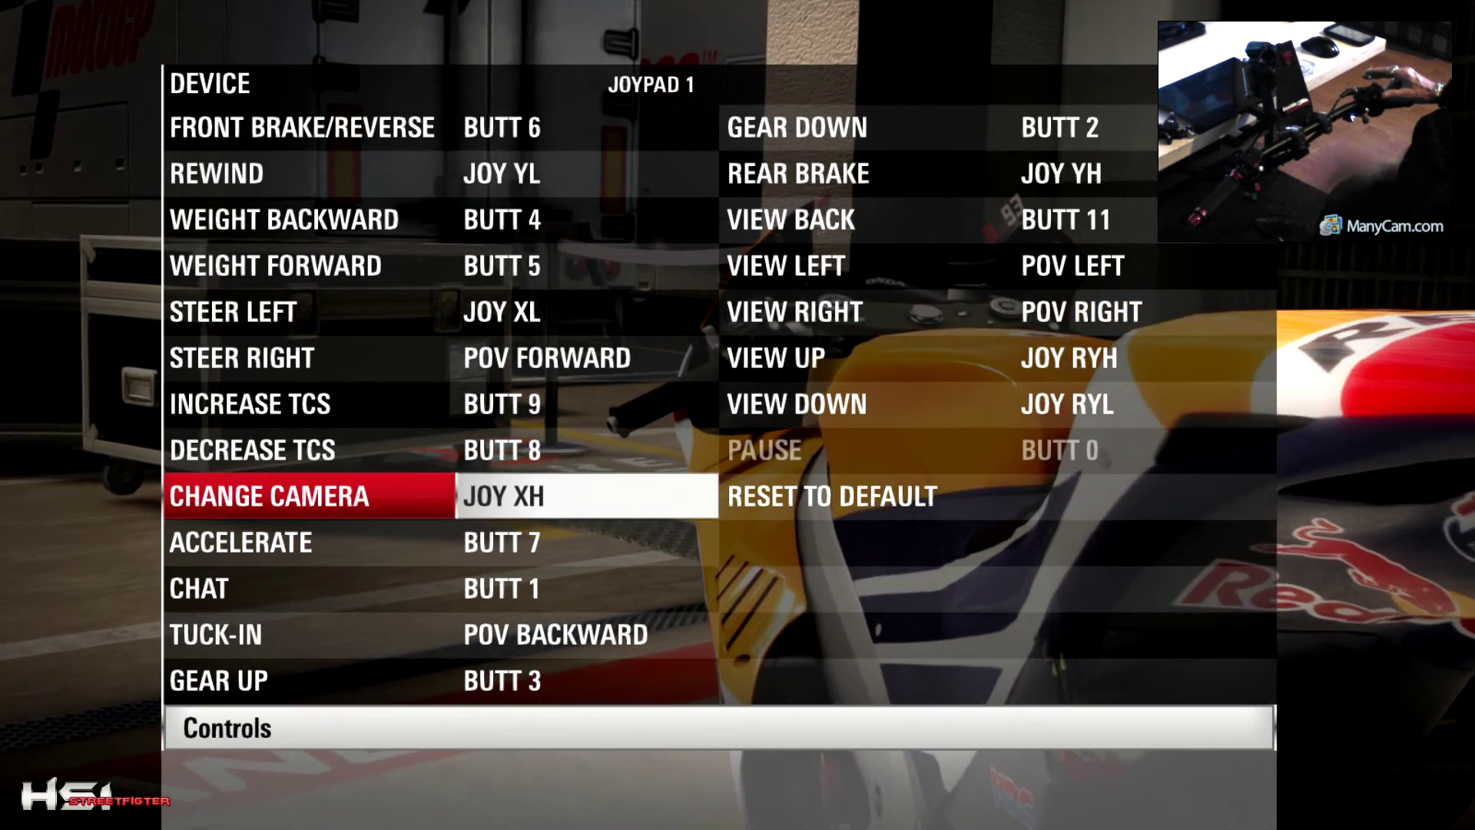
key("Up")
key("Up")
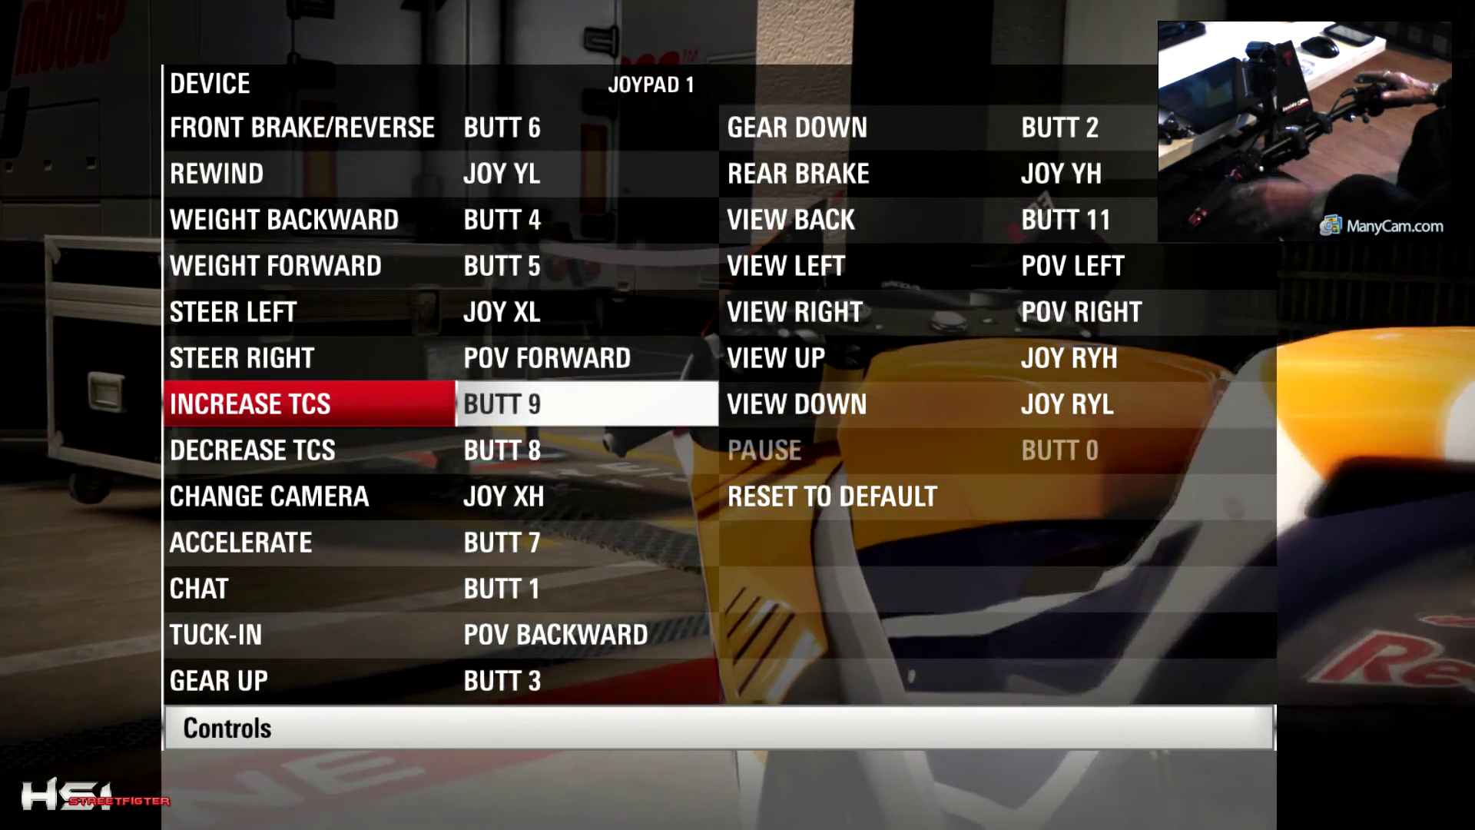
key("Down")
key("Down")
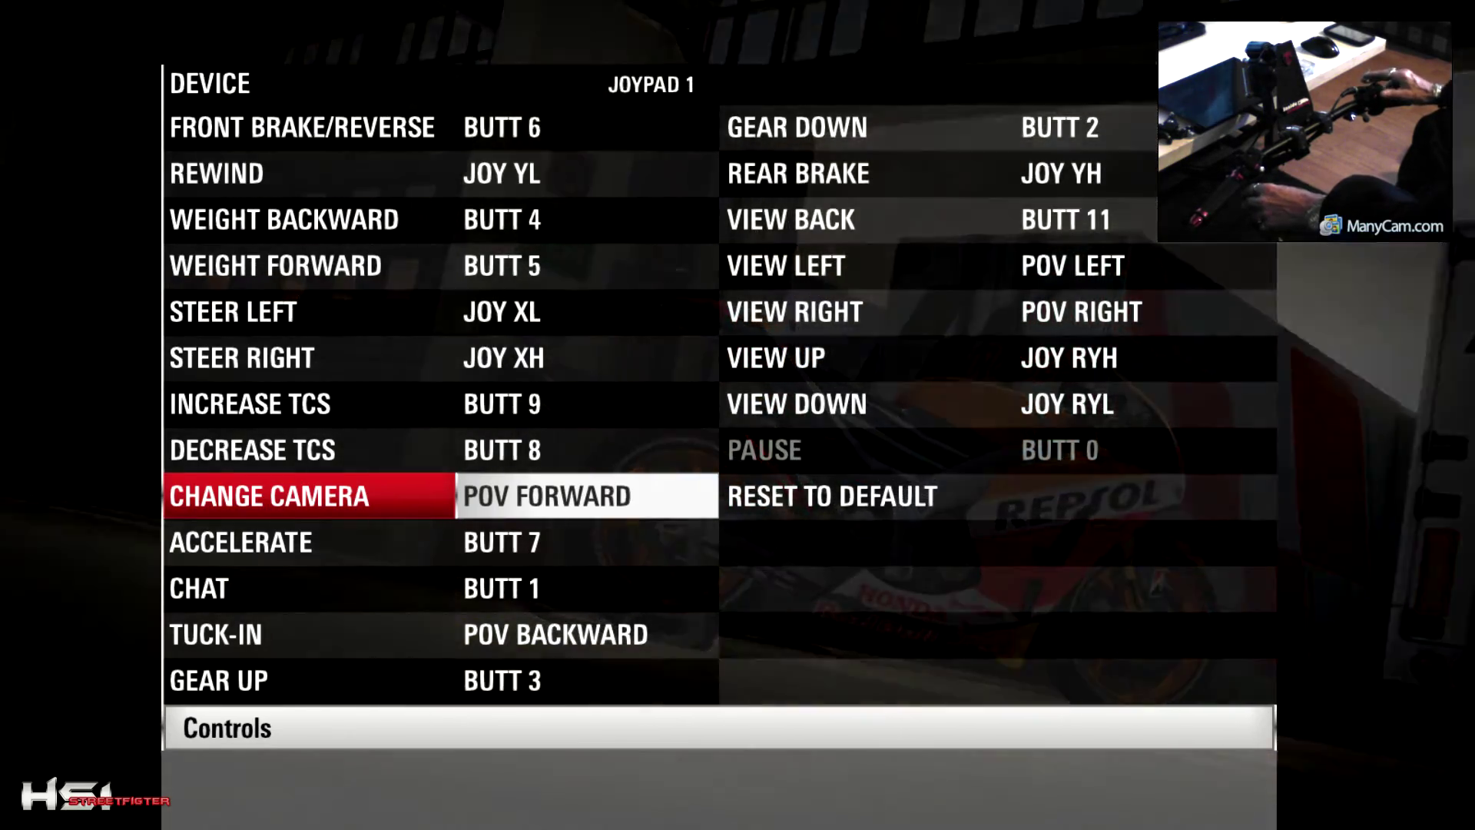
- Try to reassign the Rear Brake control and leave the Controls settings
key("Up")
key("Up")
key("Up")
key("Up")
key("Up")
key("Up")
key("Up")
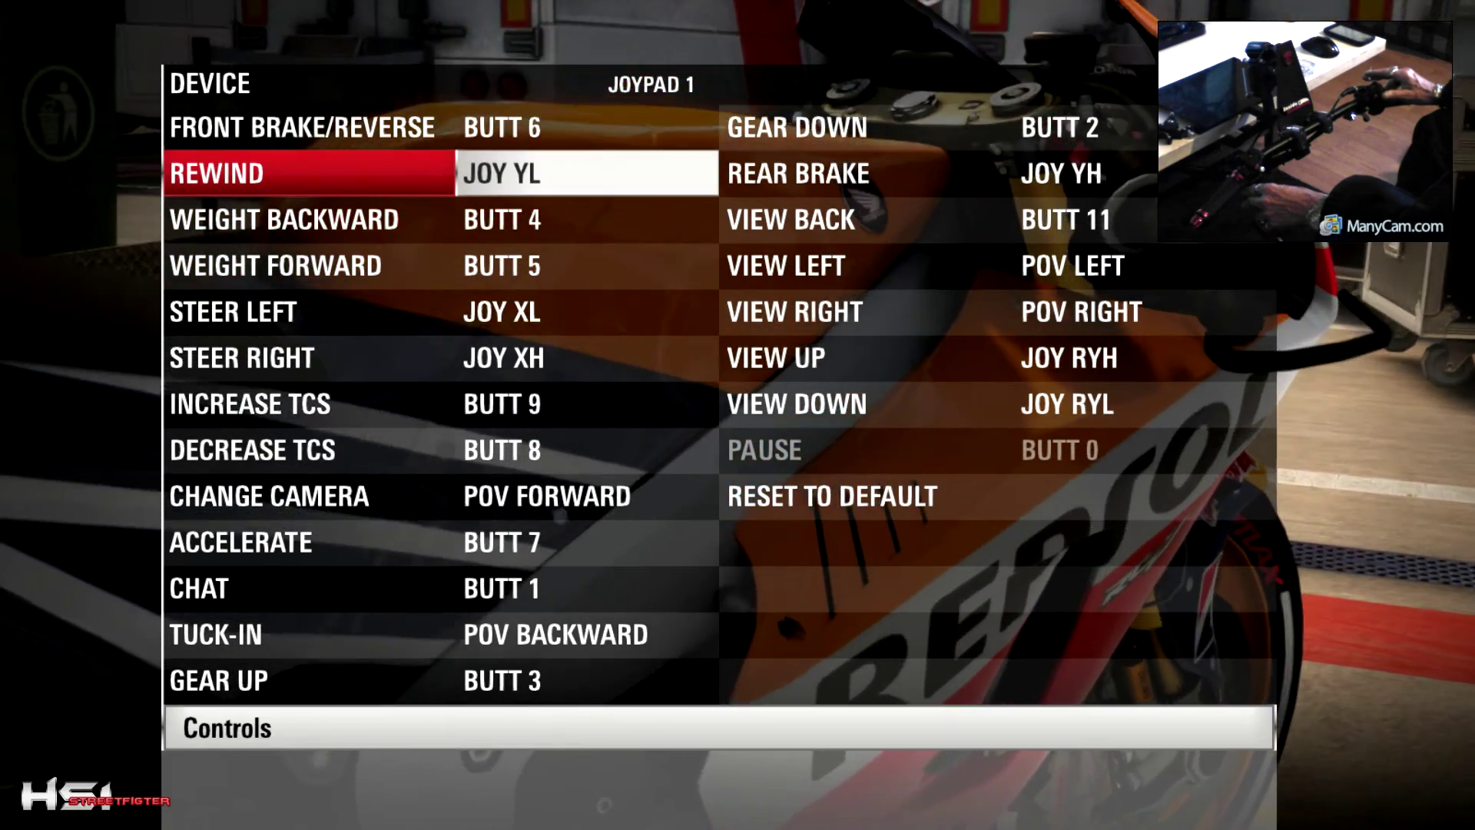
key("Right")
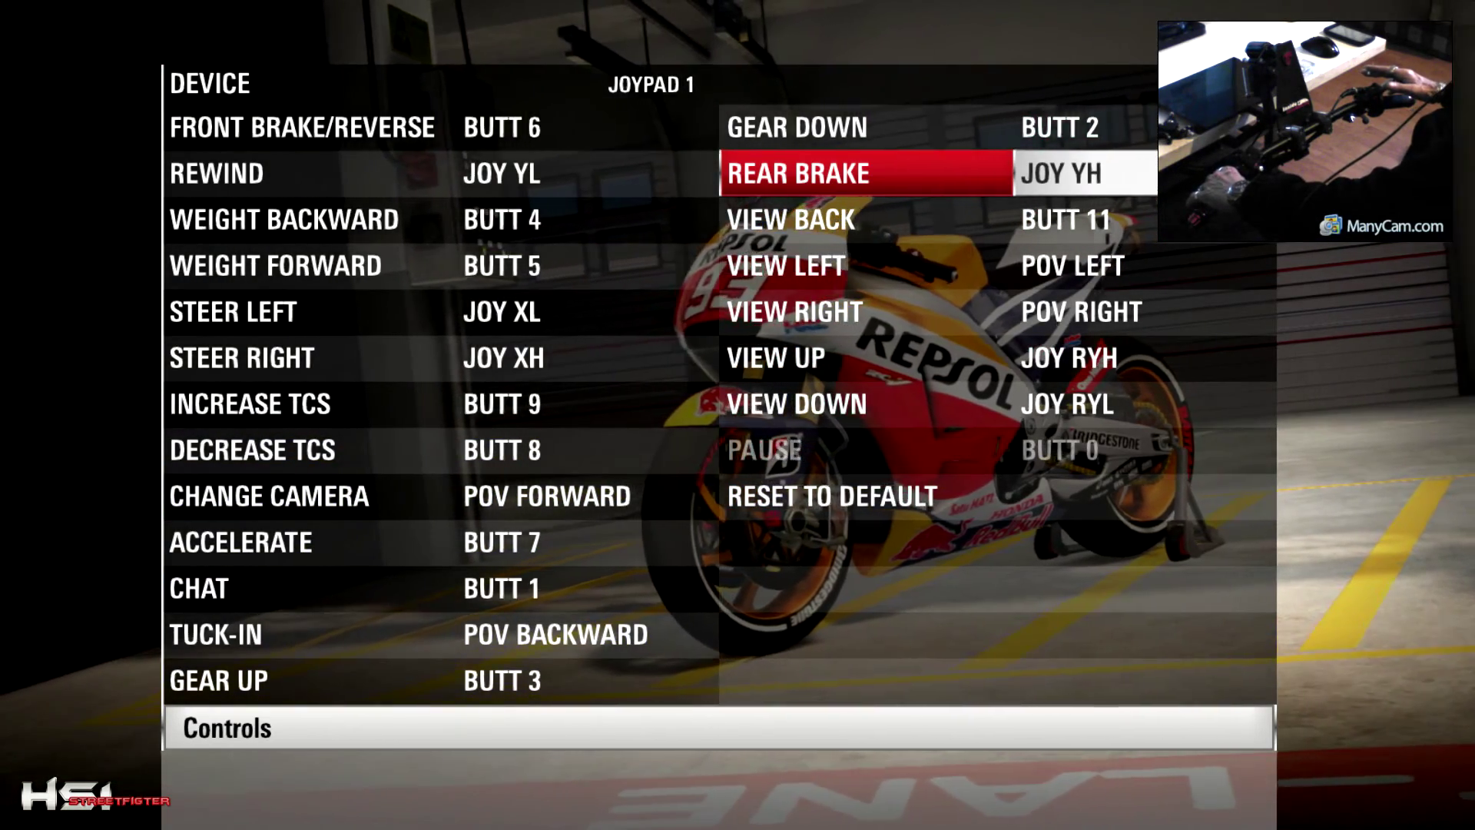
key("Return")
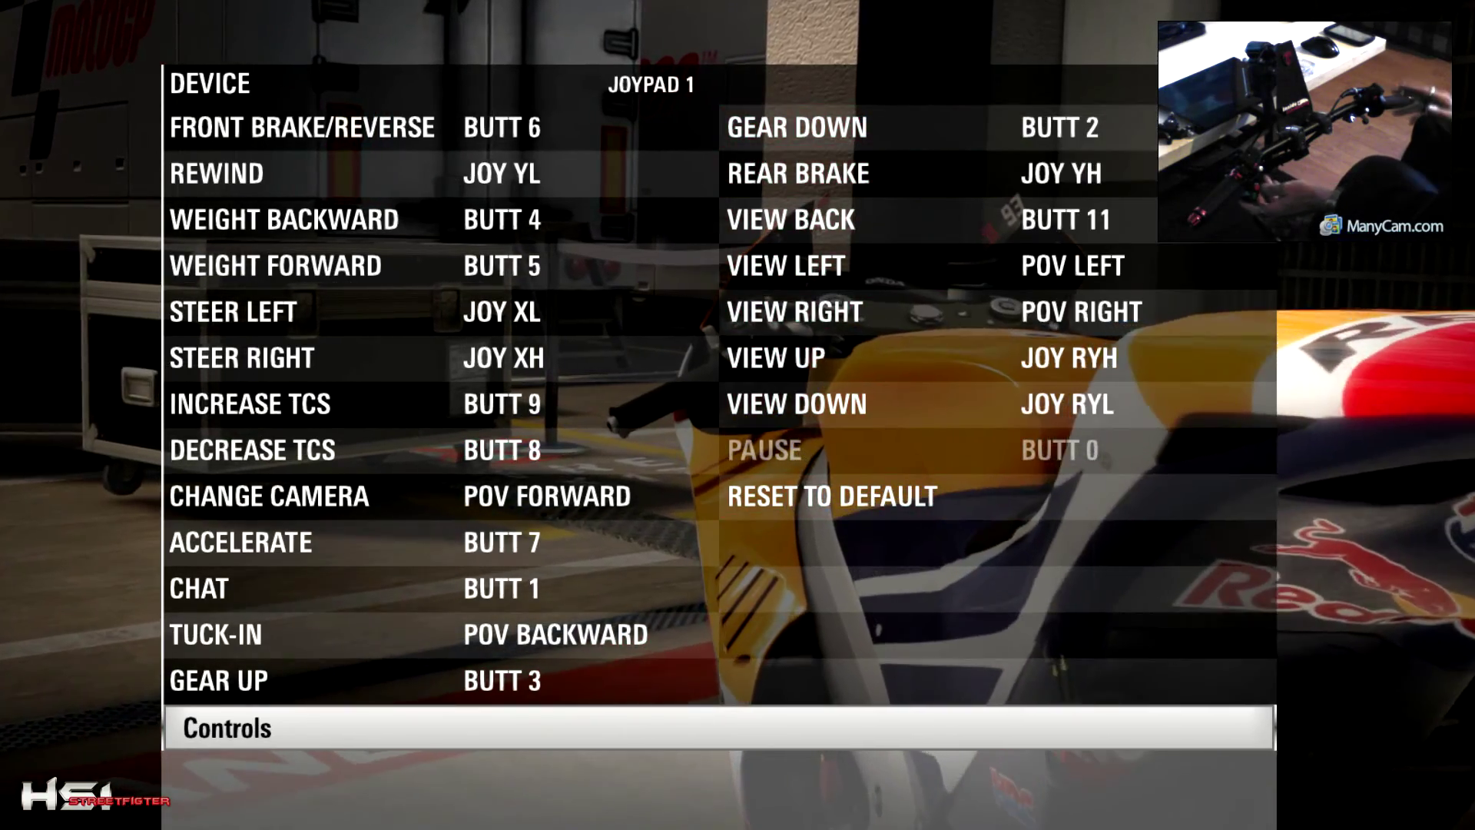
key("Escape")
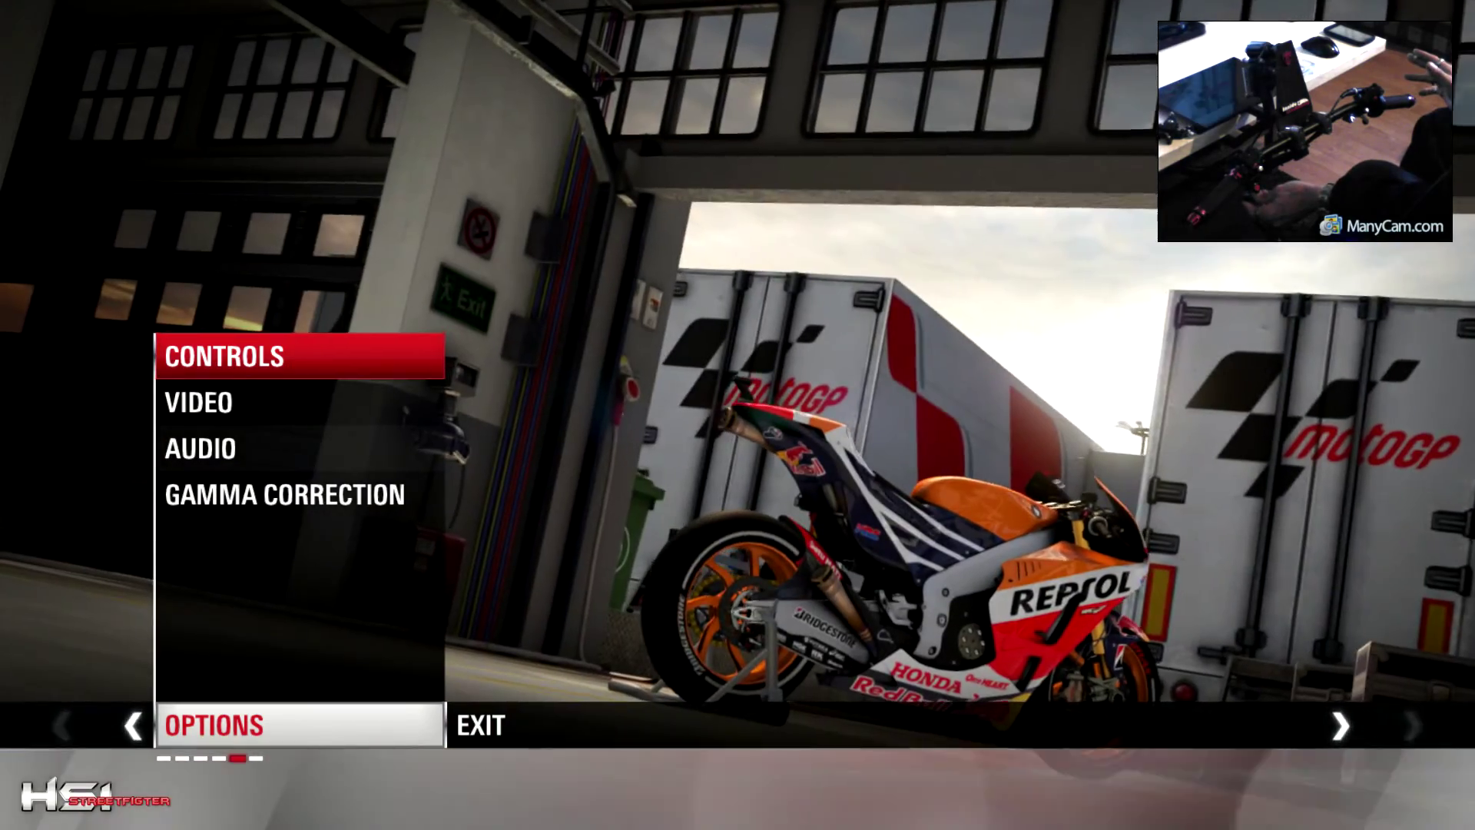
- Reopen the Controls settings to check the Joypad 1 assignments, and return to the main menu through the title screen
key("Return")
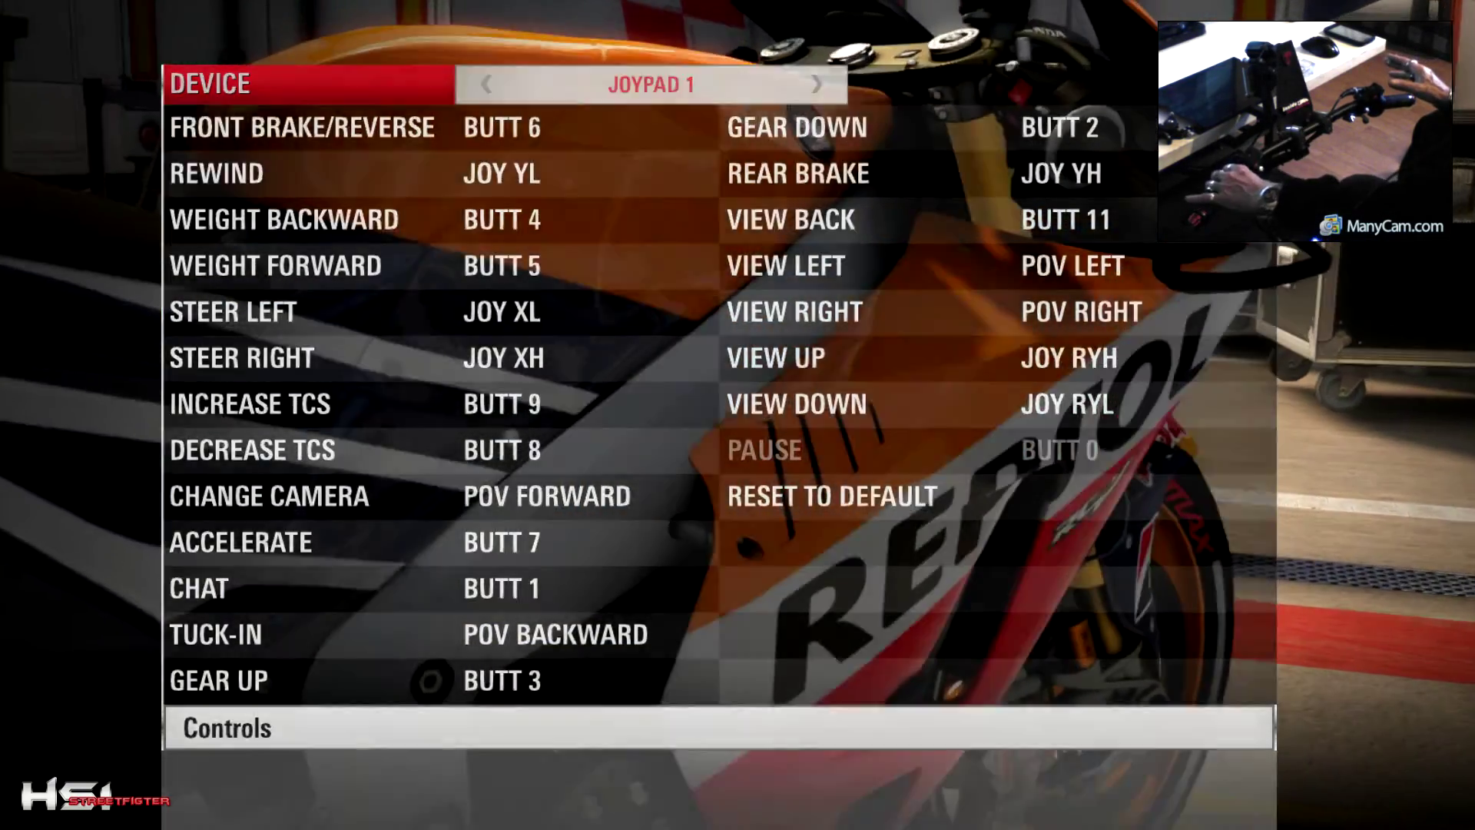
key("Escape")
key("Escape")
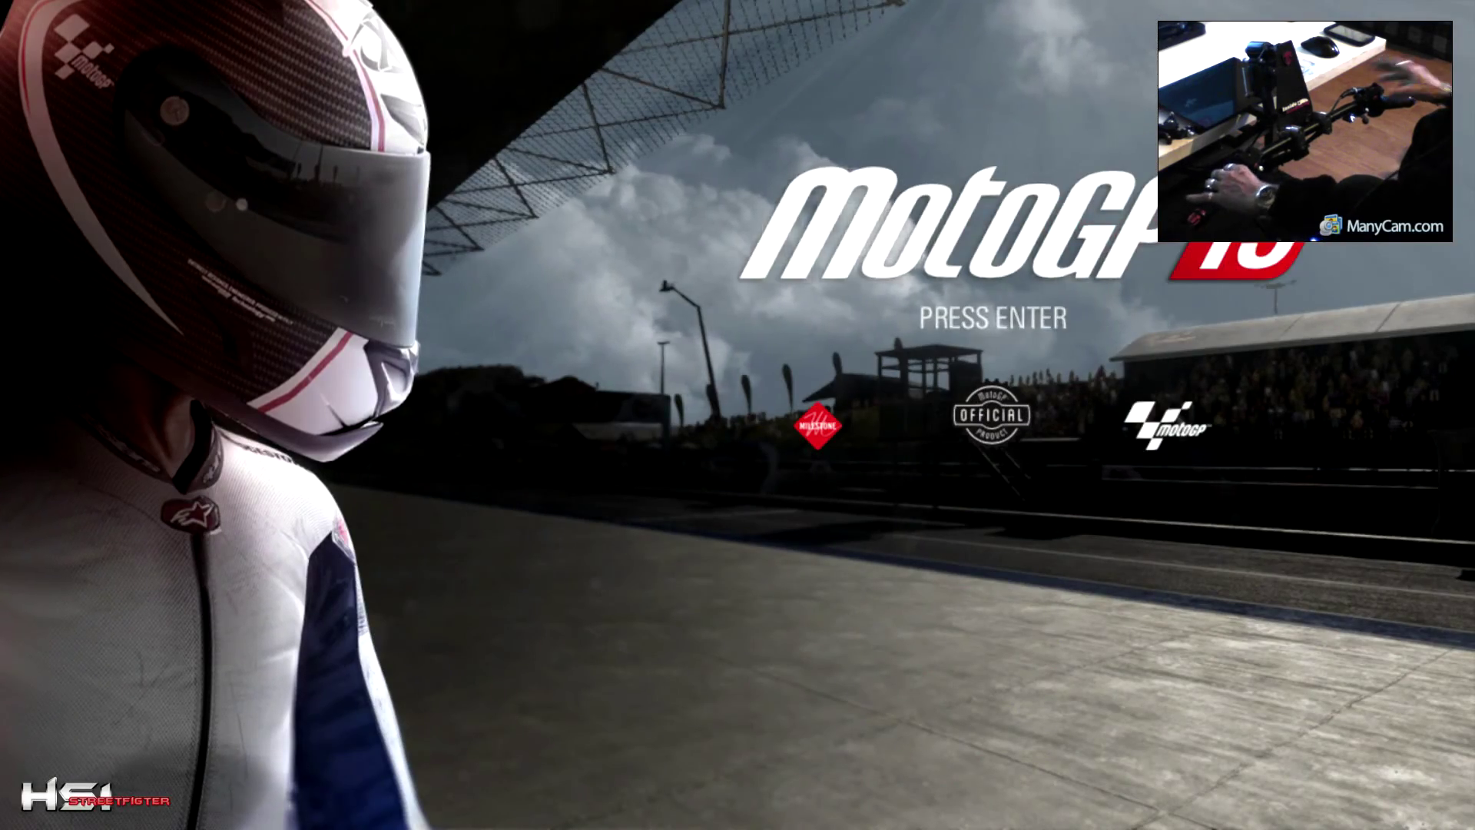
key("Return")
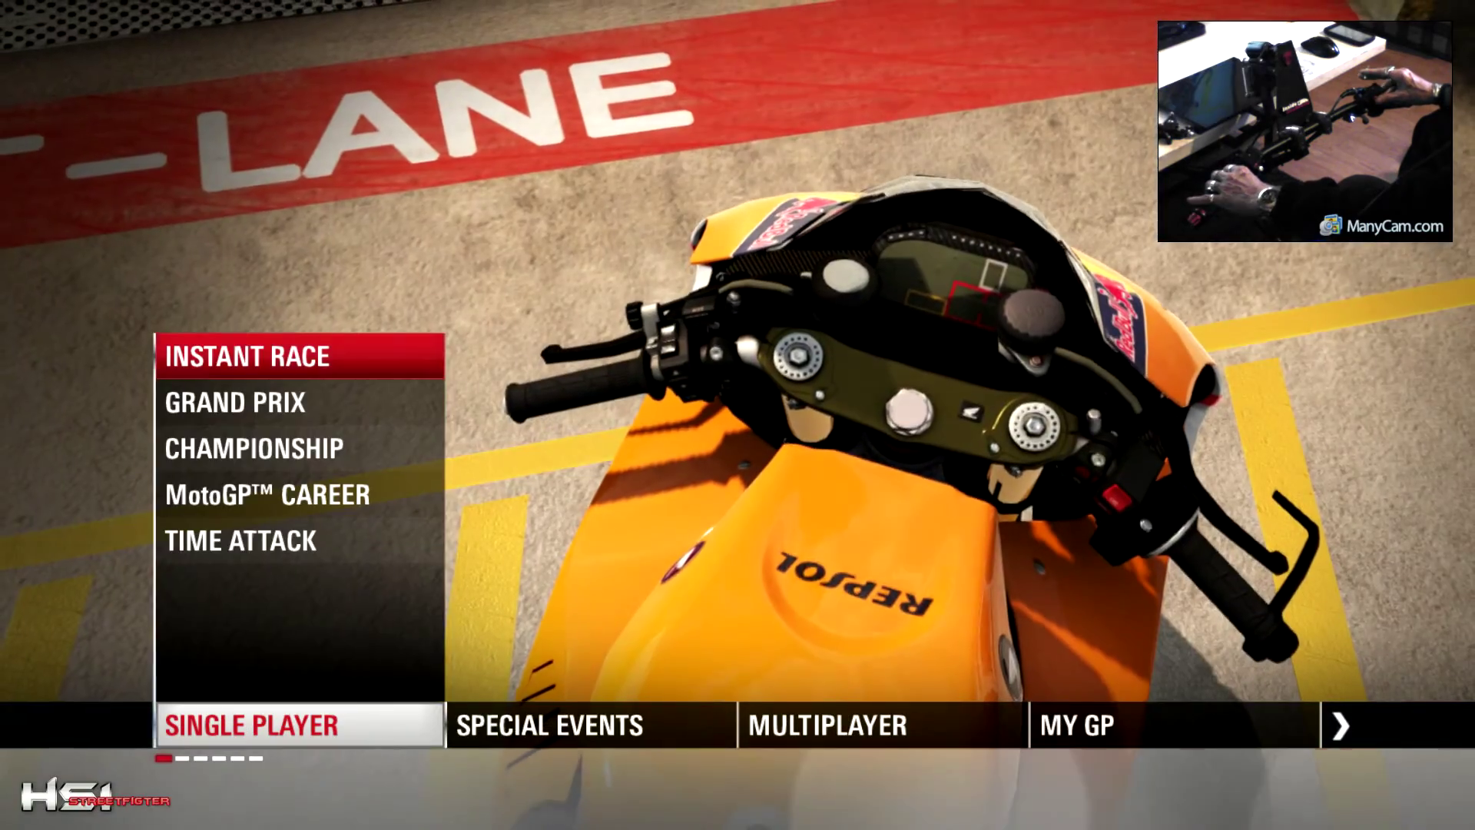
- Start a single-player Grand Prix in the MotoGP class with Official Riders at Brno, and skip the circuit introduction
key("Down")
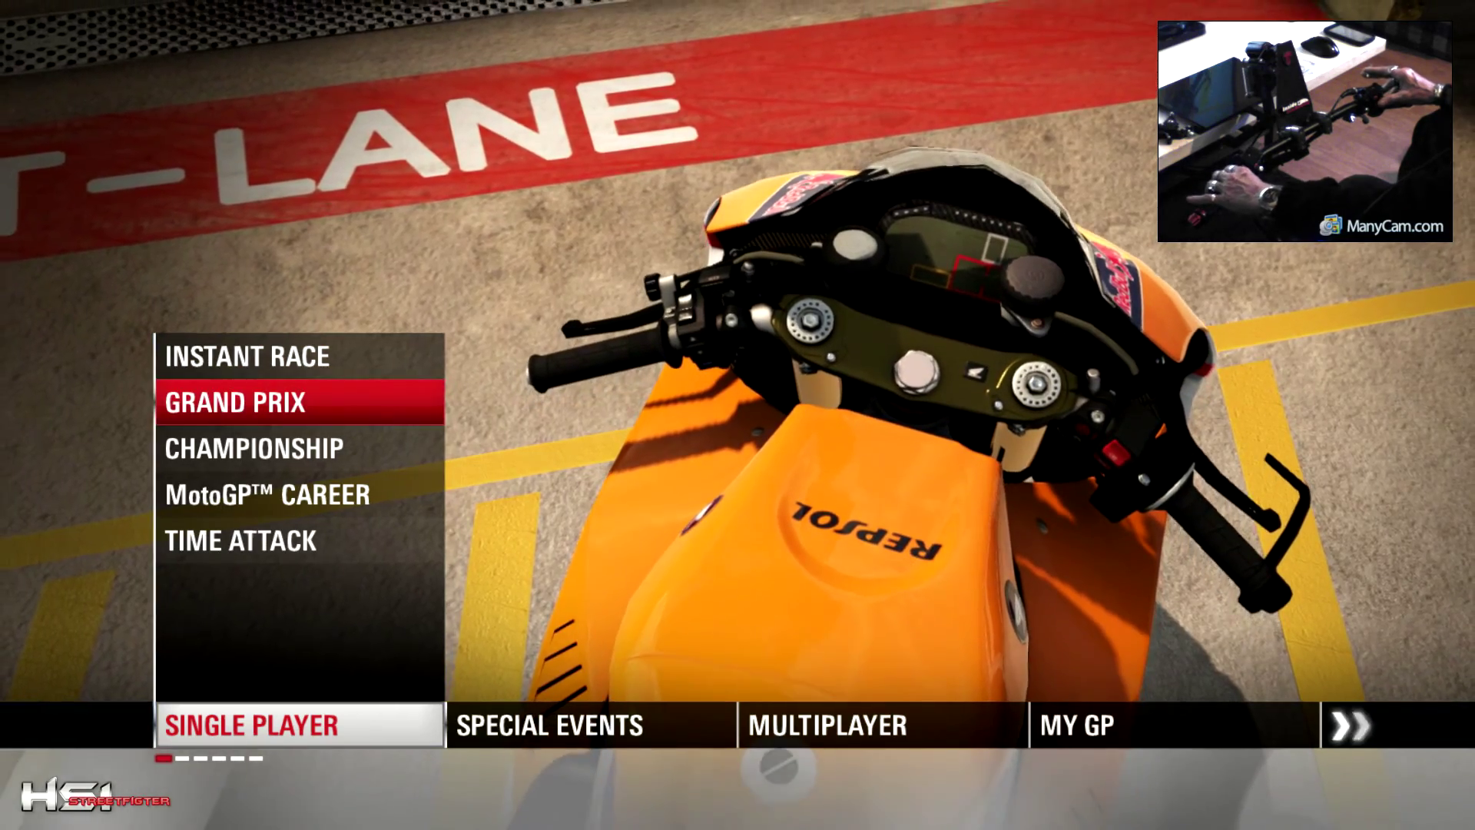
key("Return")
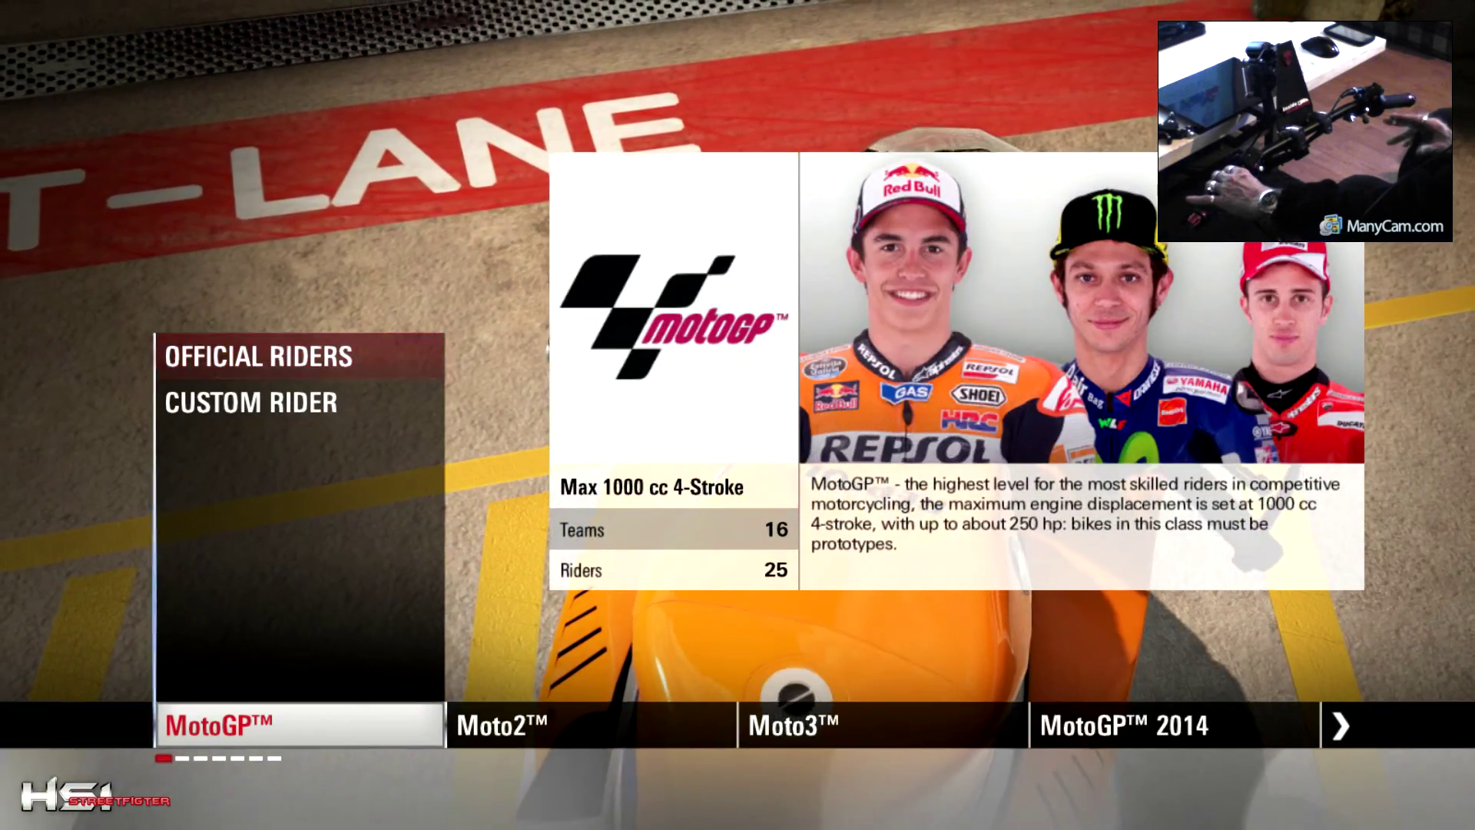
key("Return")
key("Return")
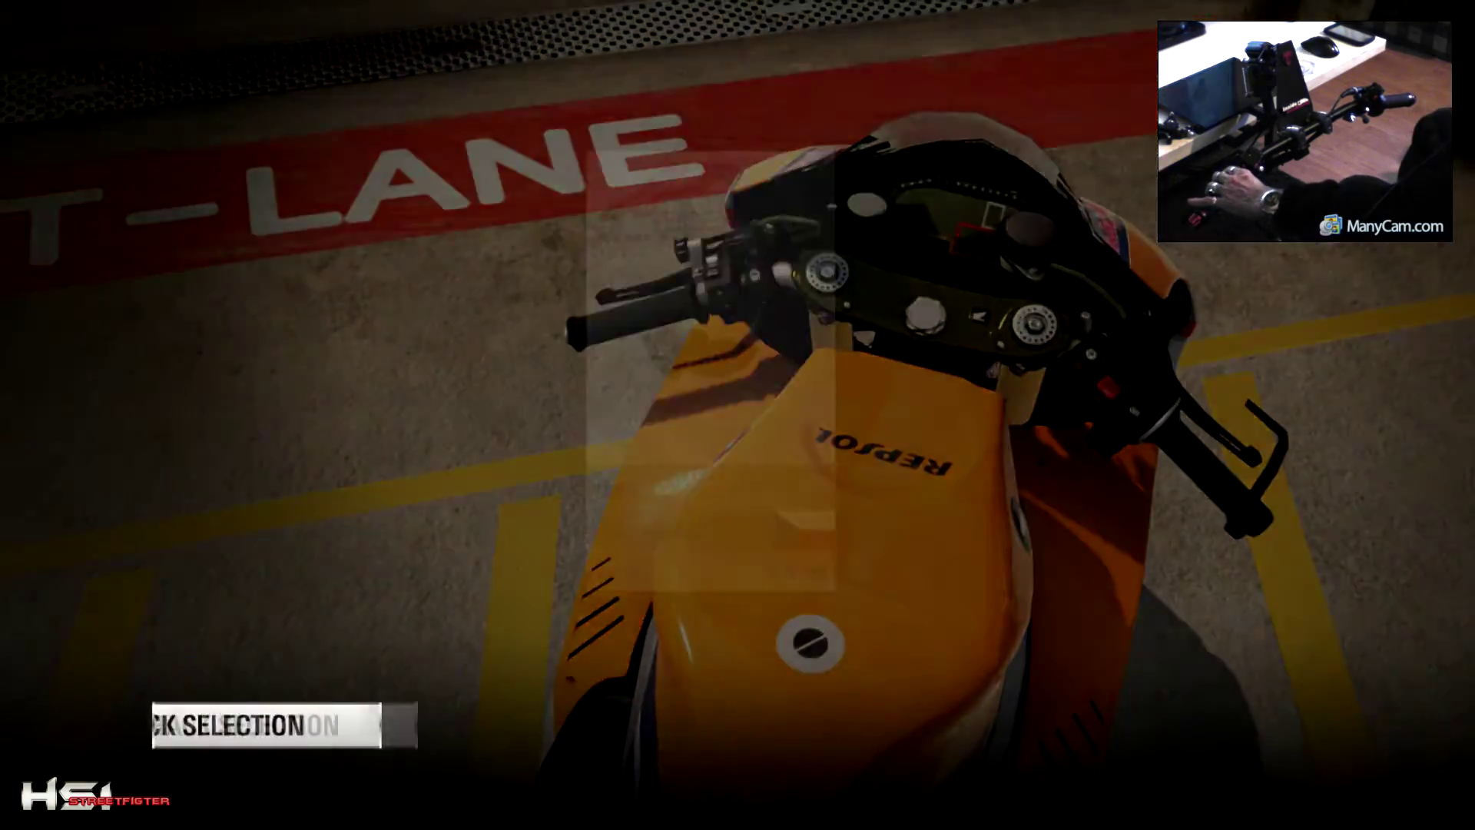
key("Return")
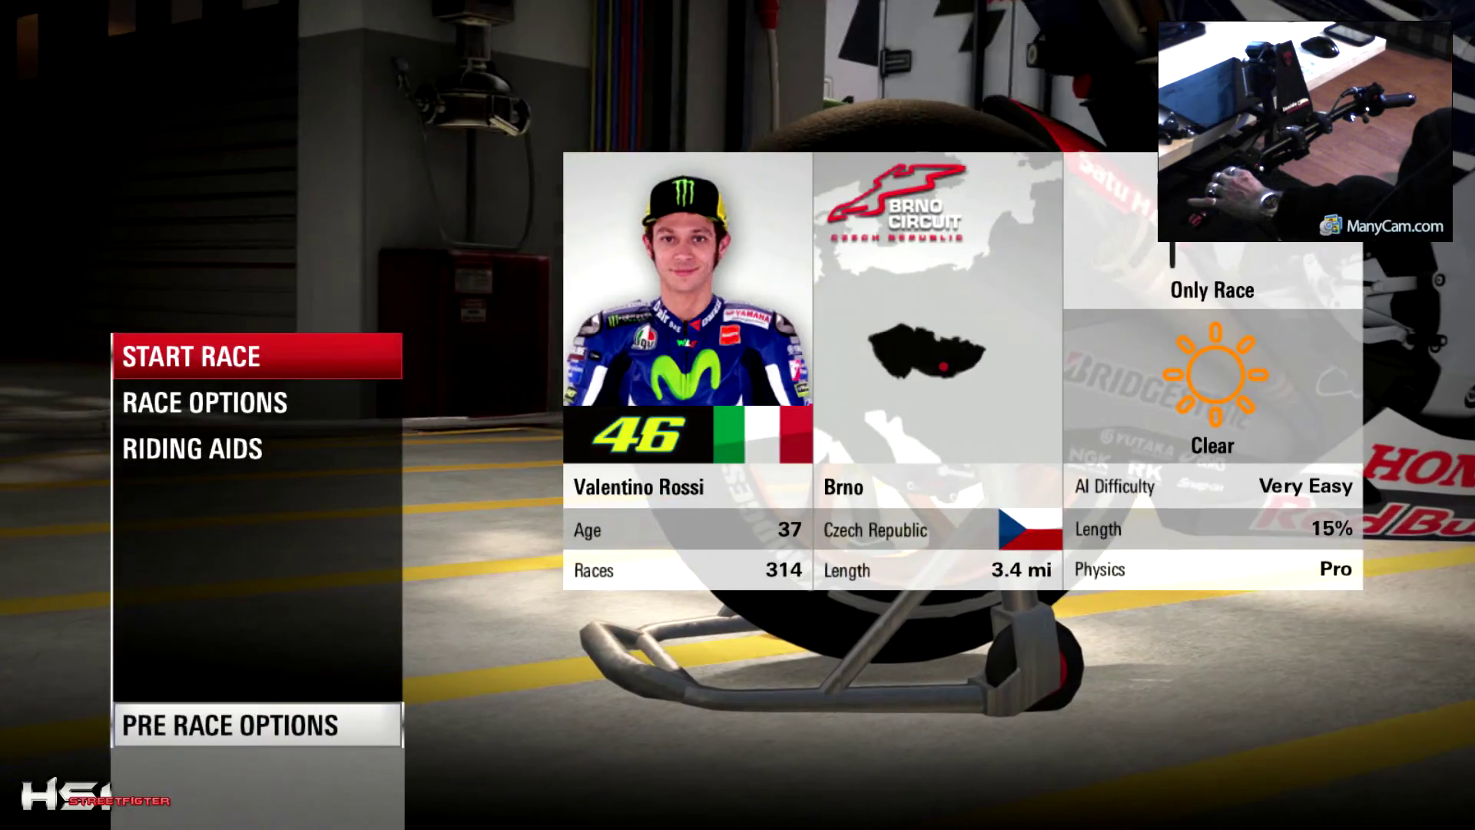
key("Return")
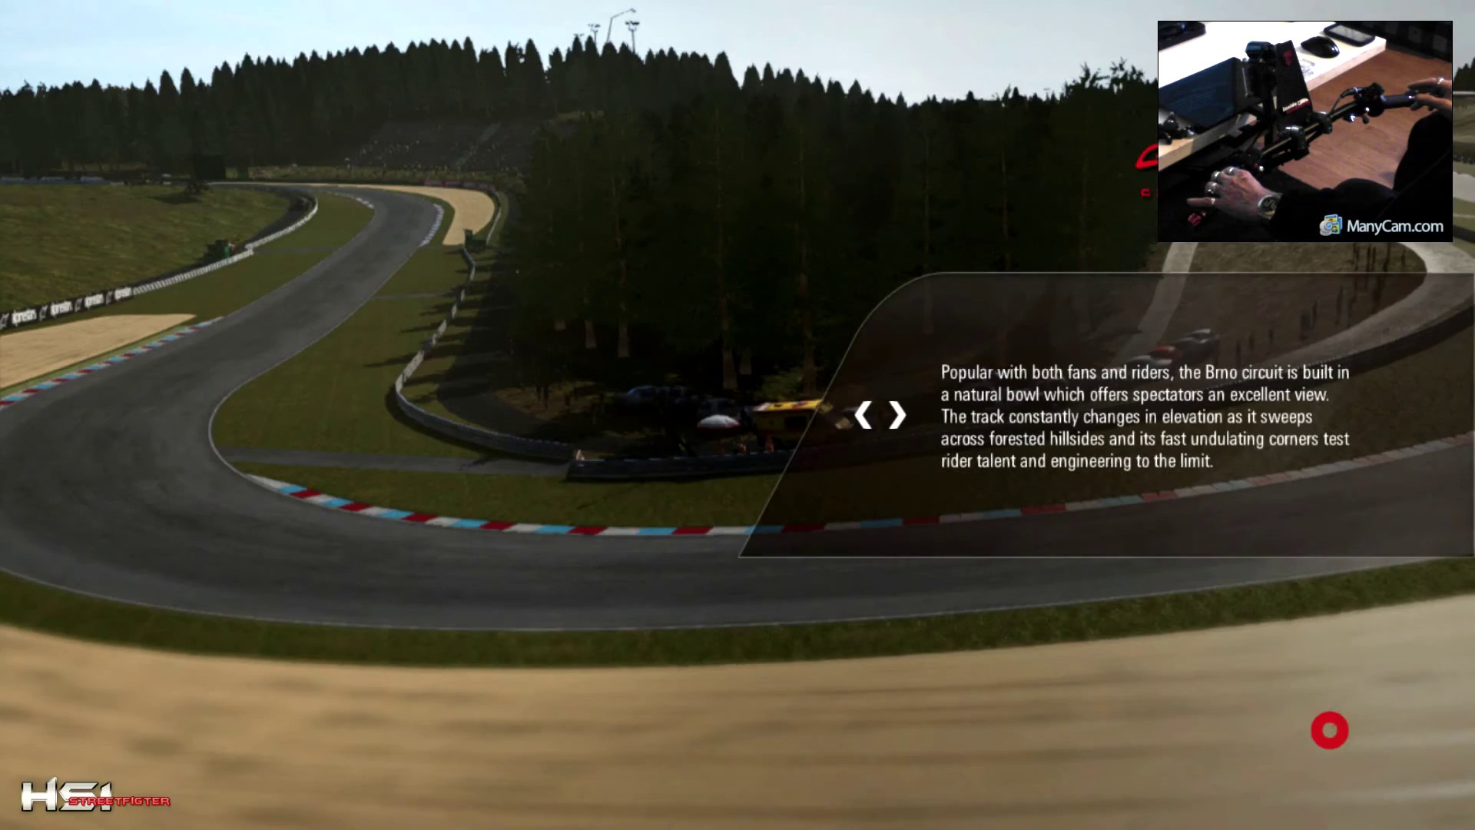
key("Return")
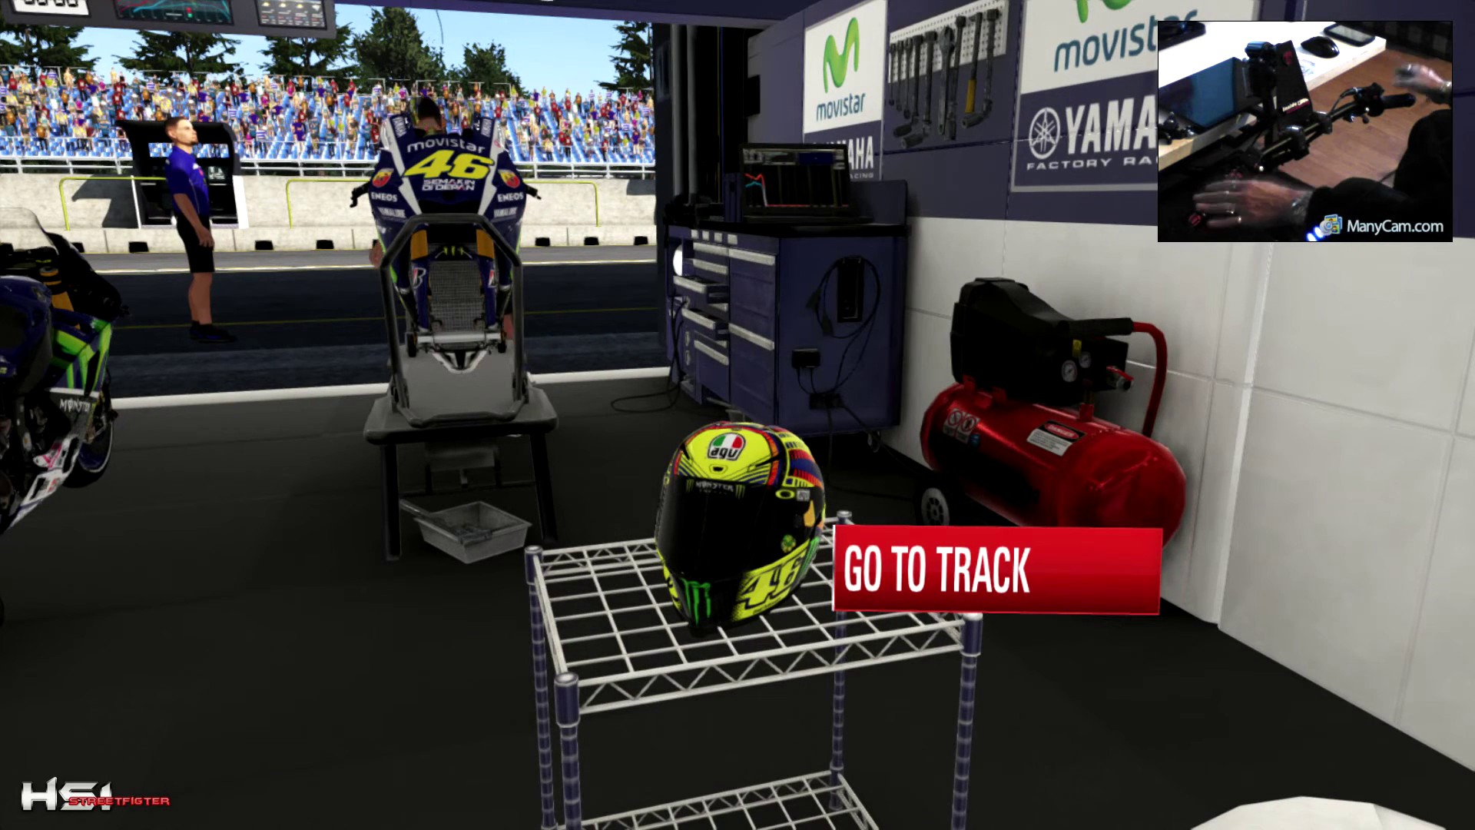
- Visit the Engineer, choose to work on the bike set-up directly, and leave for the garage
key("Left")
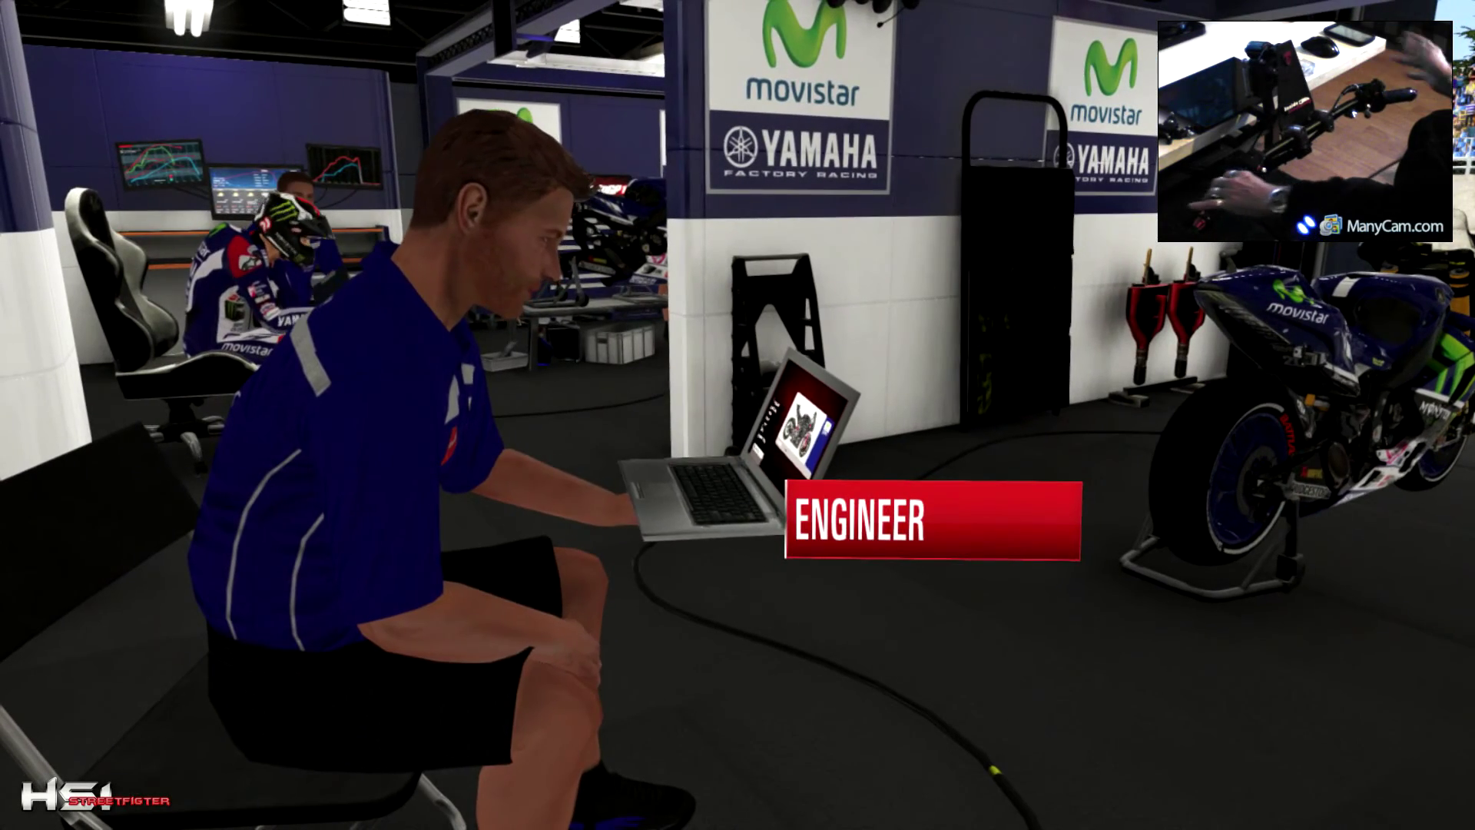
key("Return")
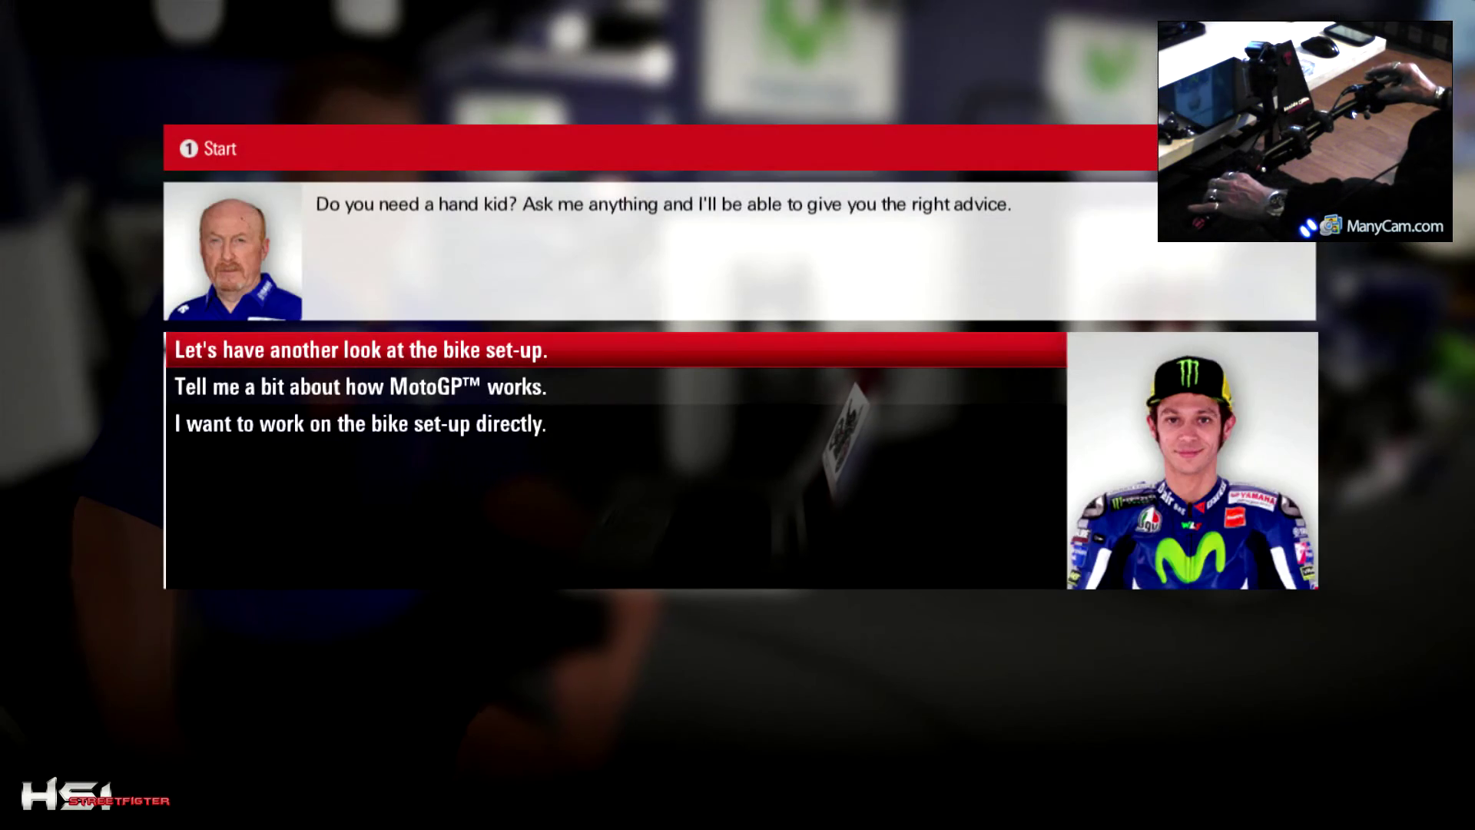
key("Down")
key("Down")
key("Return")
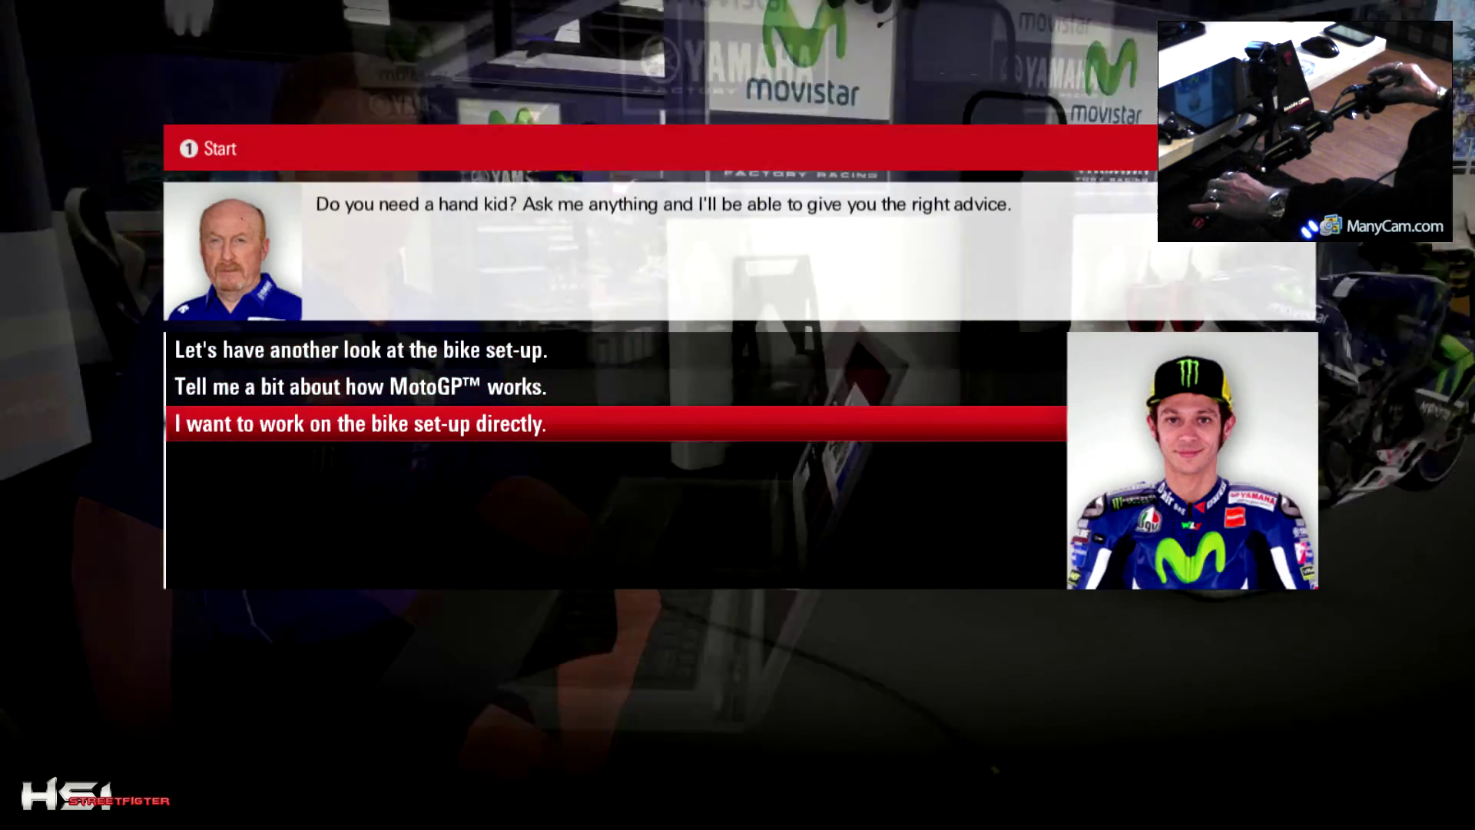
key("Down")
key("Down")
key("Escape")
key("Escape")
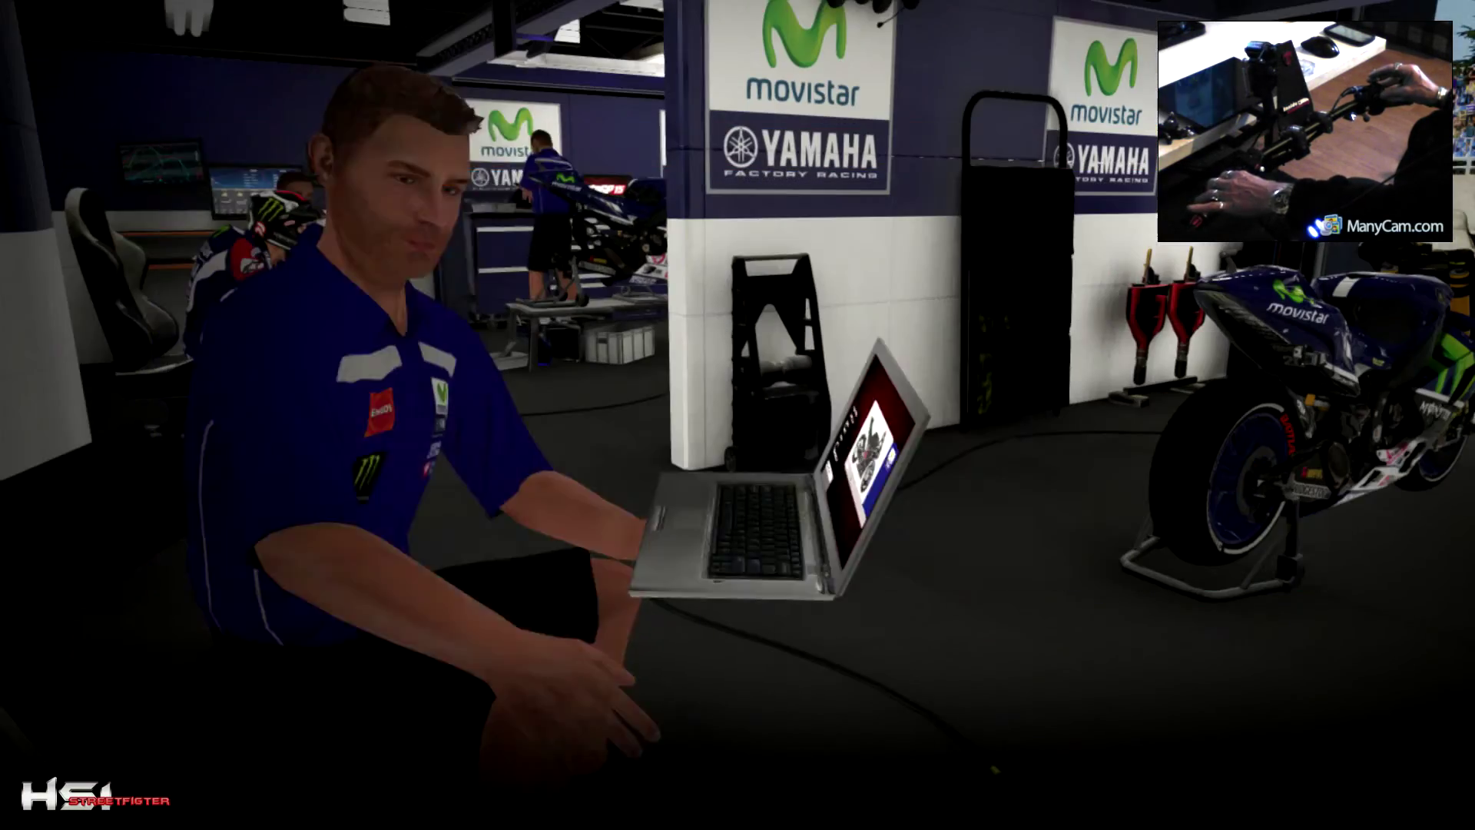
- Go to the track from the garage and proceed past the starting grid into the race
key("Right")
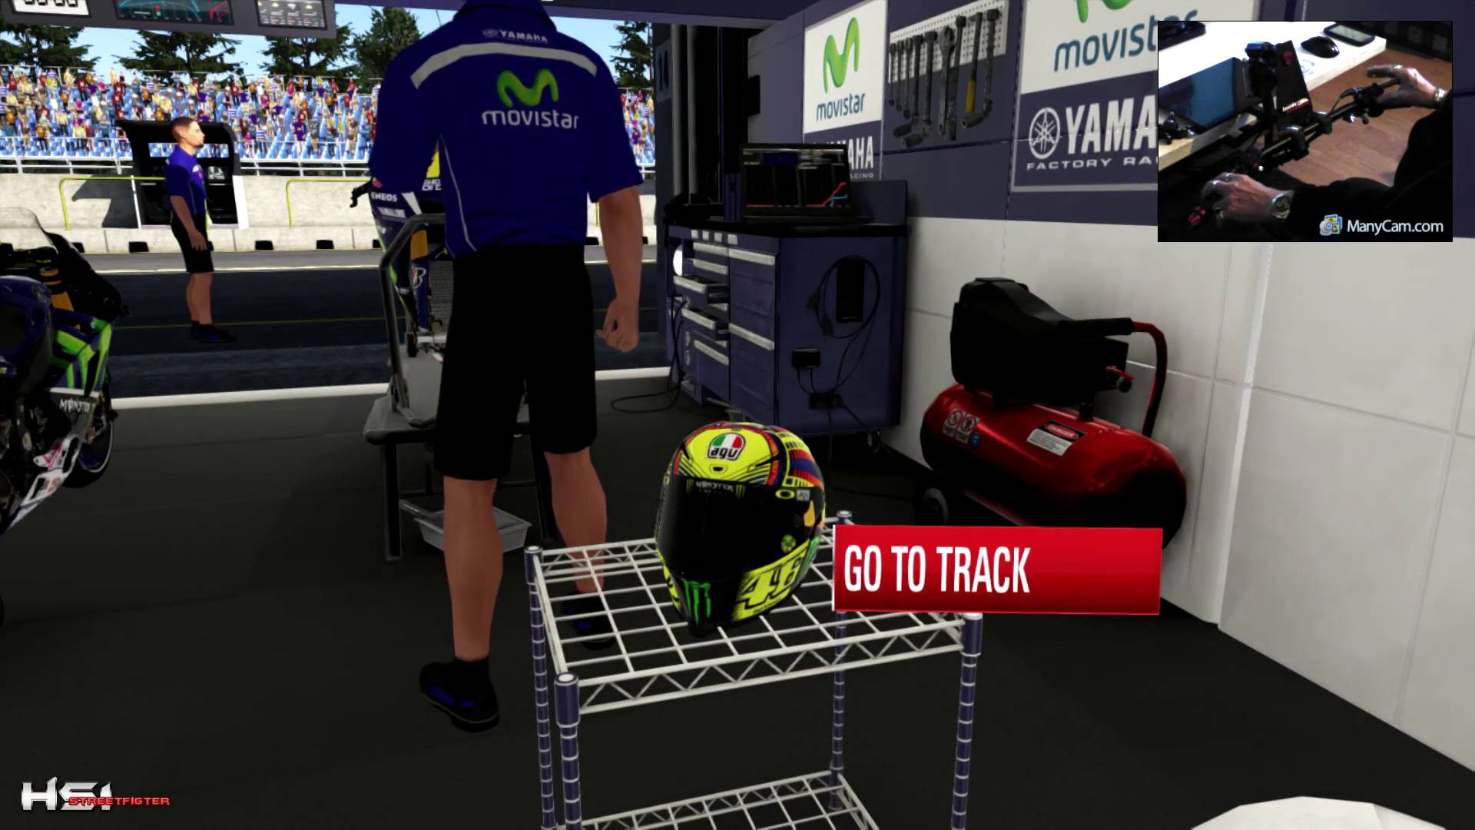
key("Return")
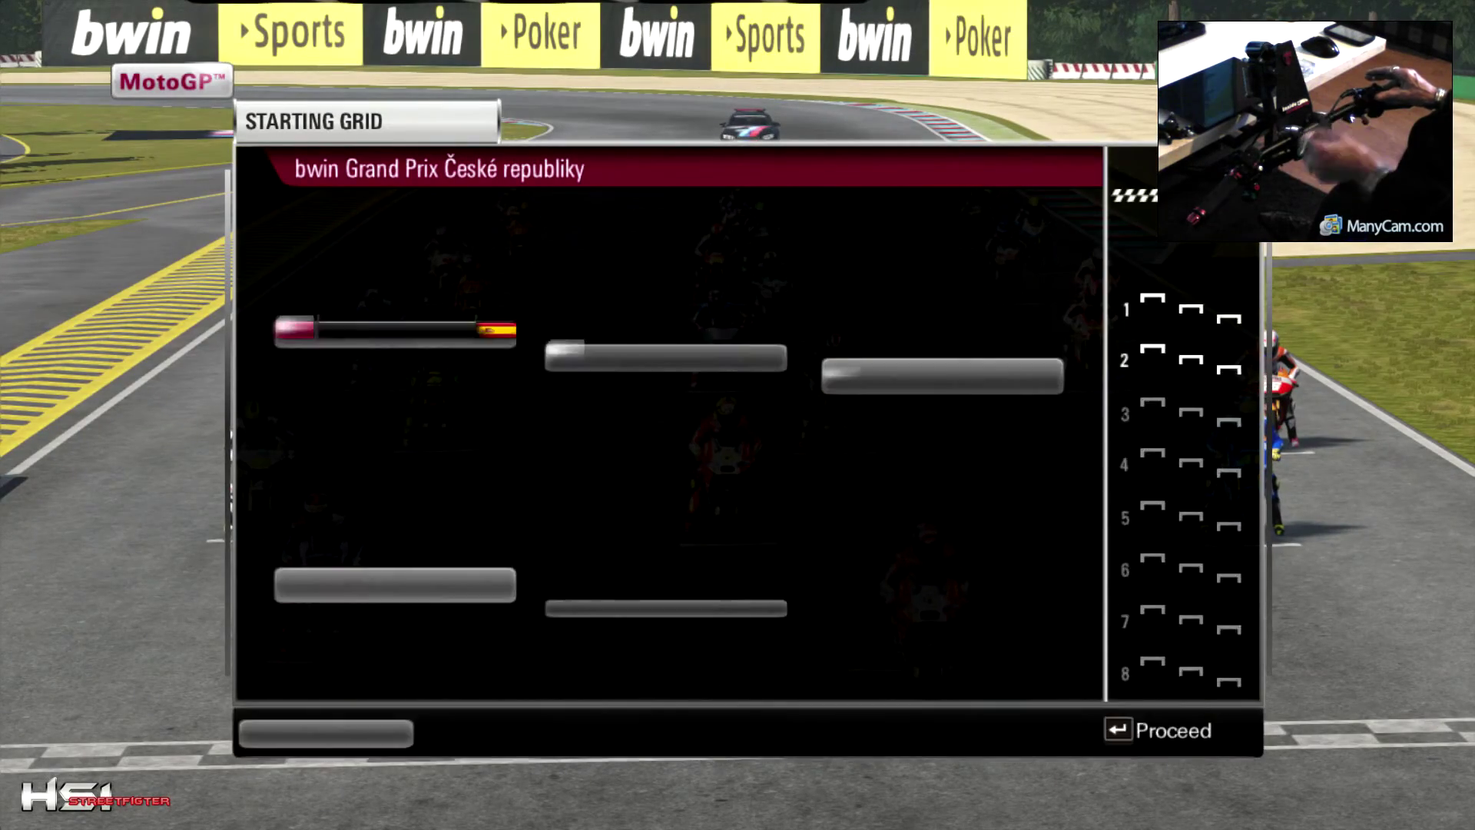
key("Return")
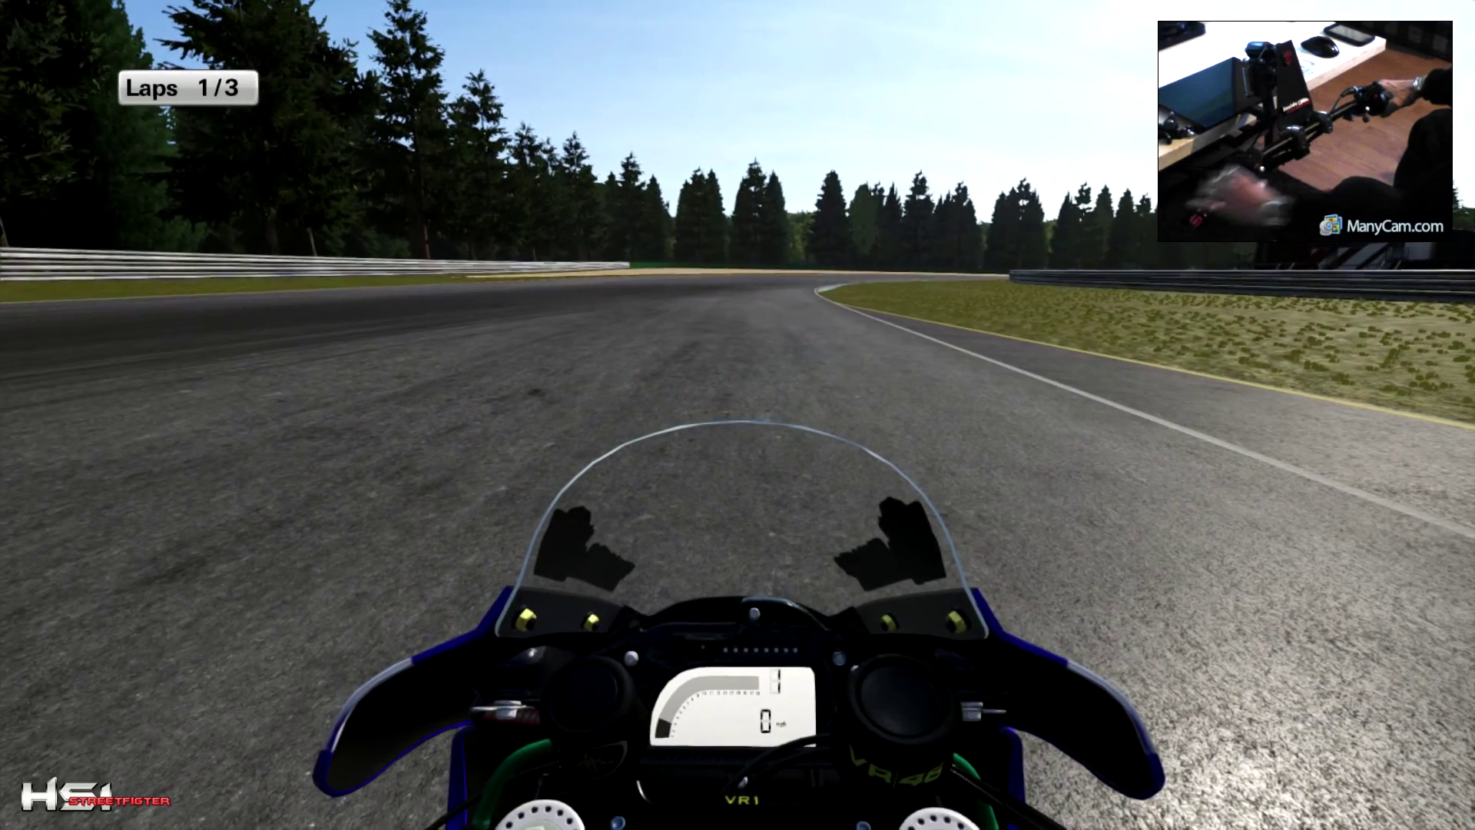
- Pause the race and exit to the main menu, confirming the exit
key("Escape")
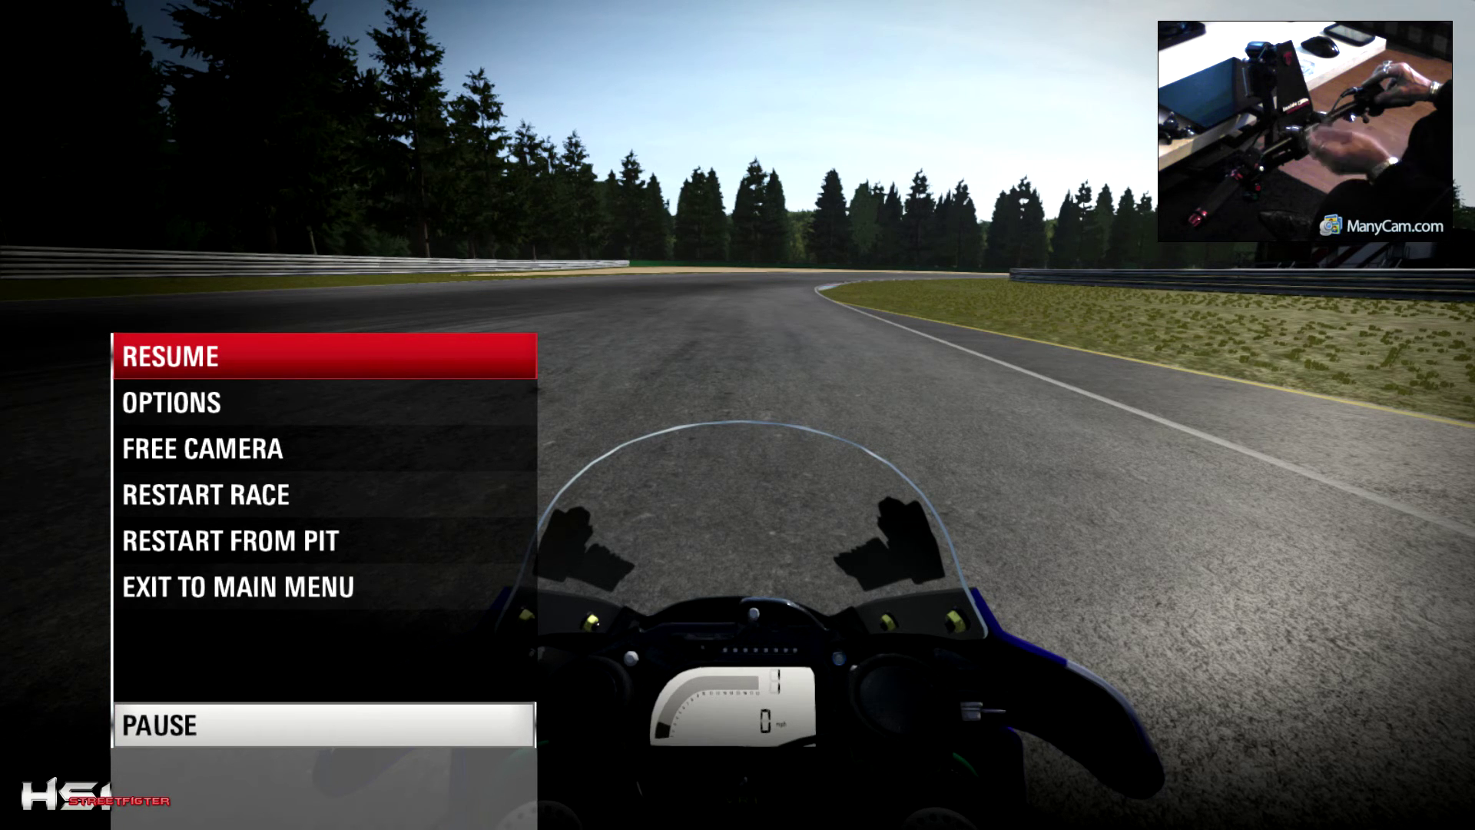
key("Down")
key("Down")
key("Down")
key("Down")
key("Down")
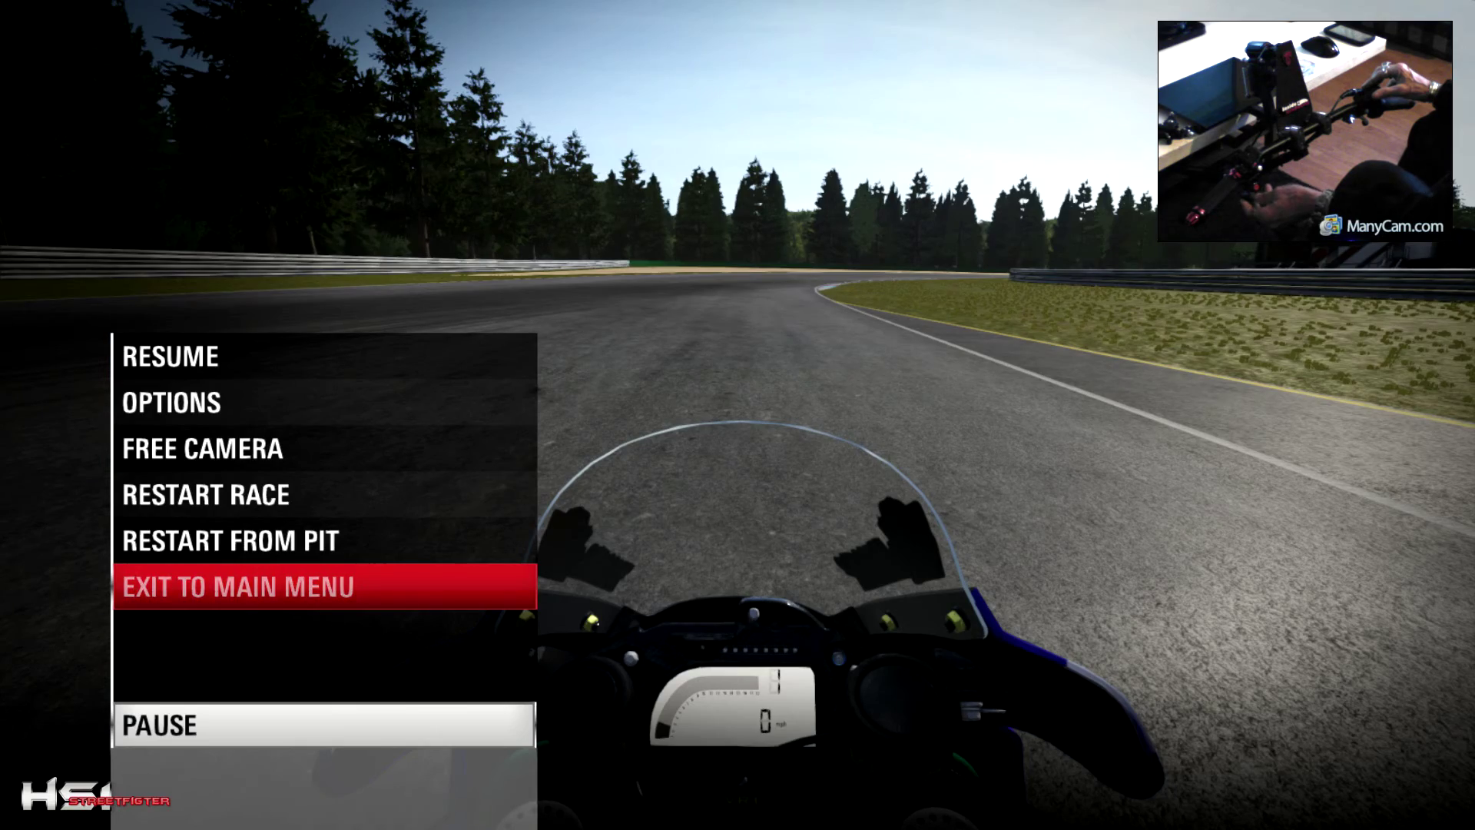
key("Return")
key("Up")
key("Return")
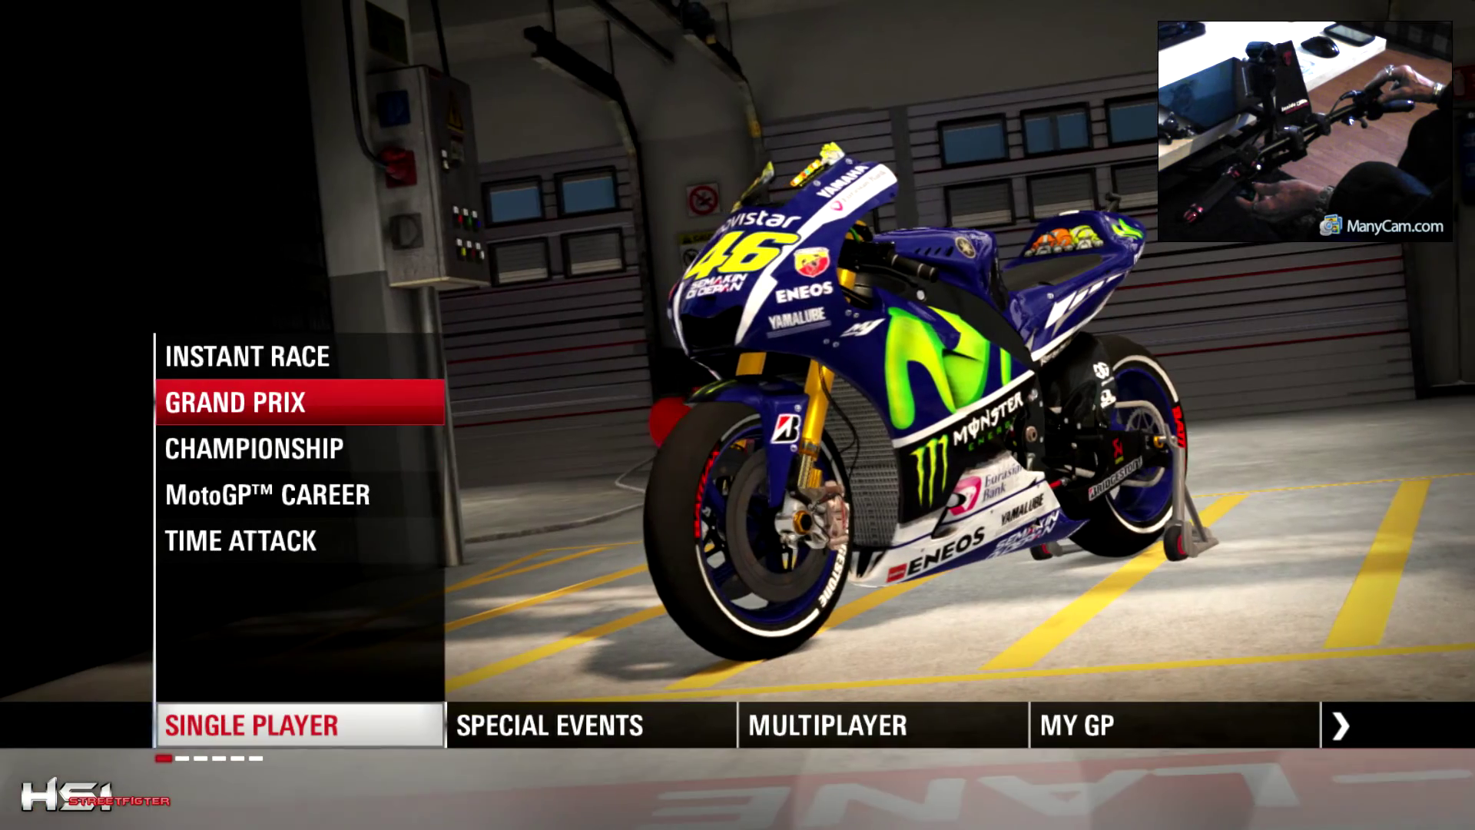
- Back out to the title screen and quit the game, confirming with Yes
key("Escape")
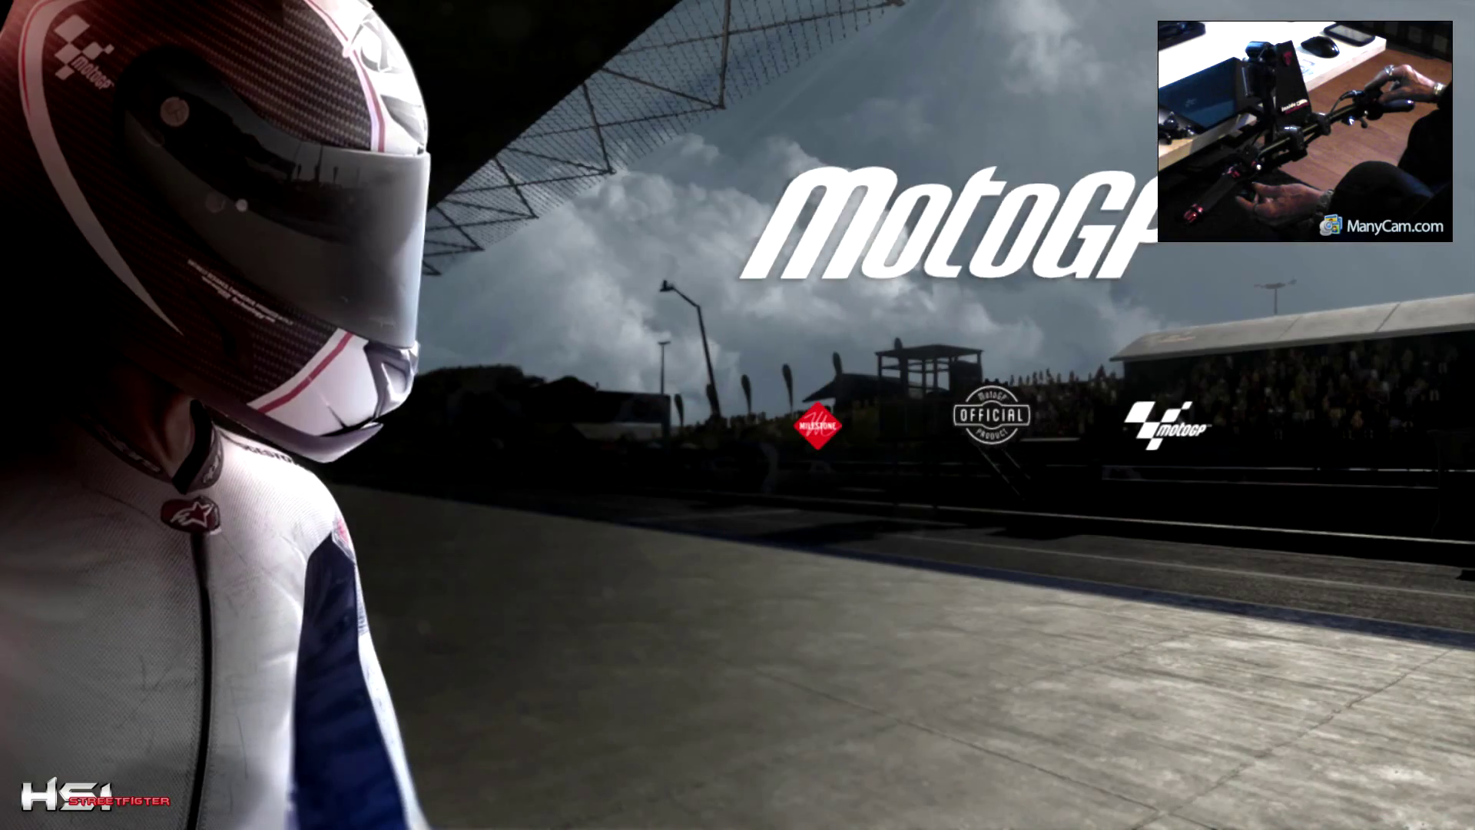
key("Escape")
key("Escape")
key("Escape")
key("Escape")
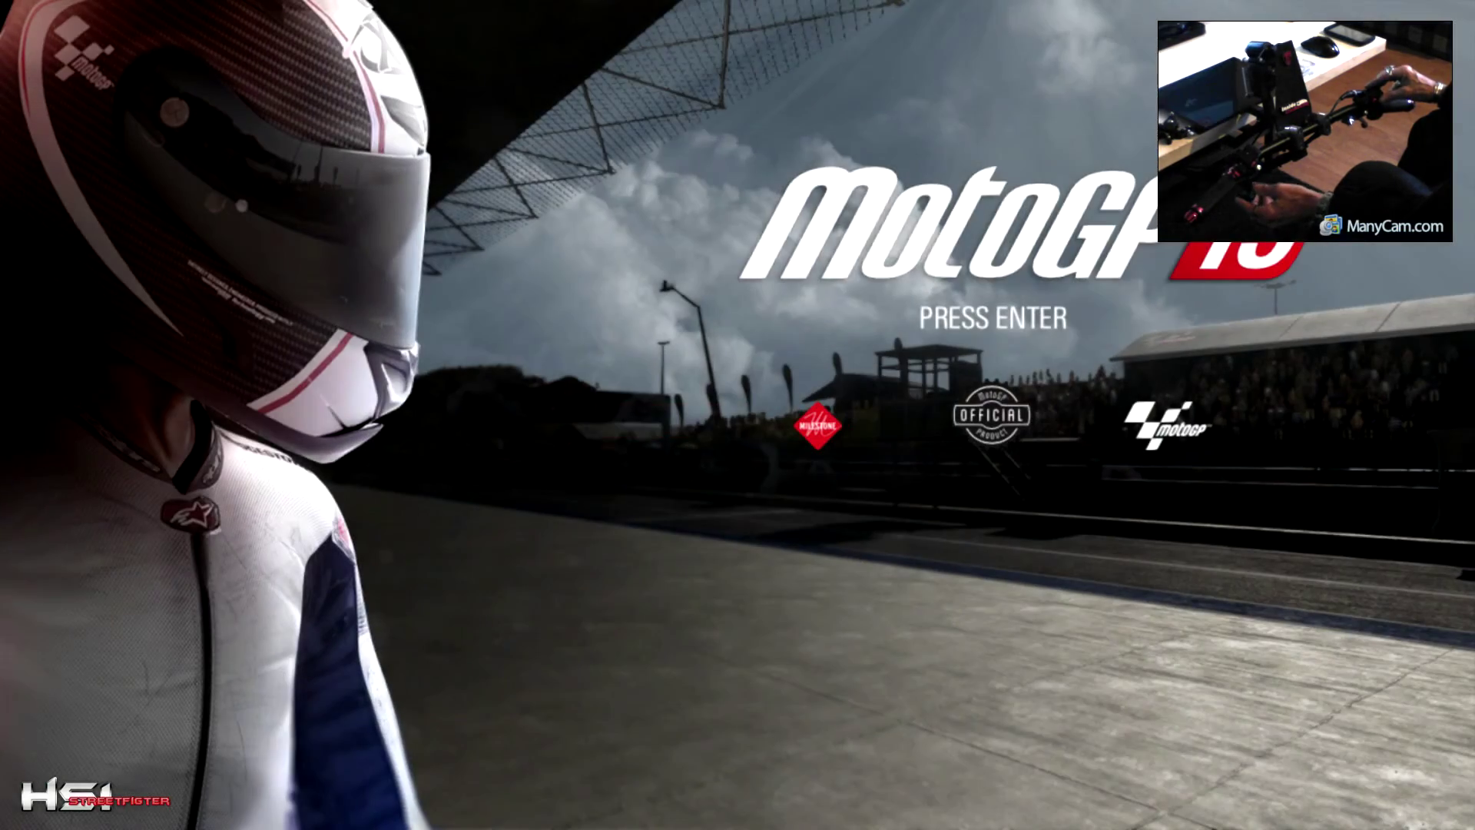
key("Escape")
key("Escape")
key("Escape")
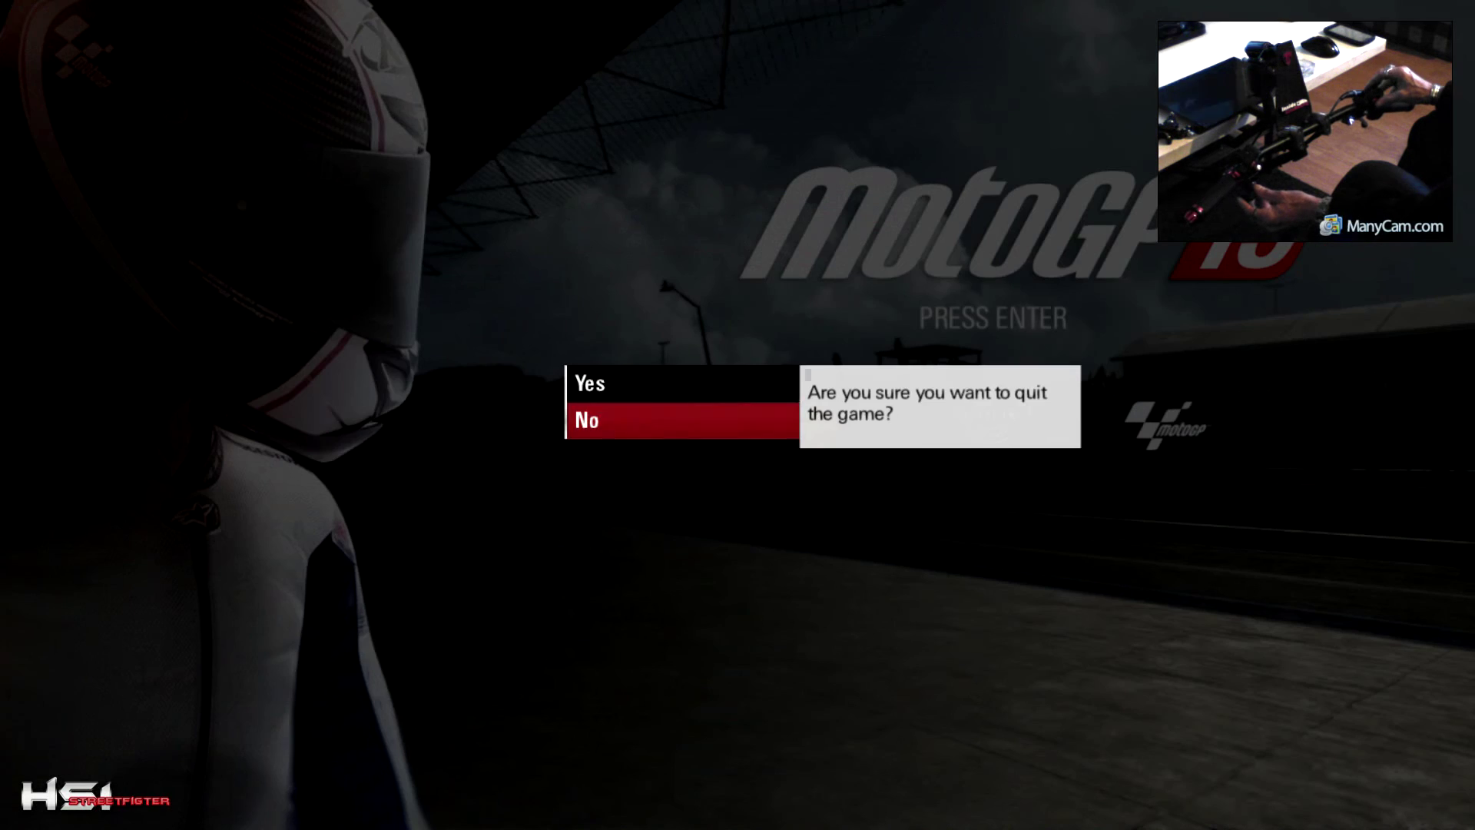
key("Up")
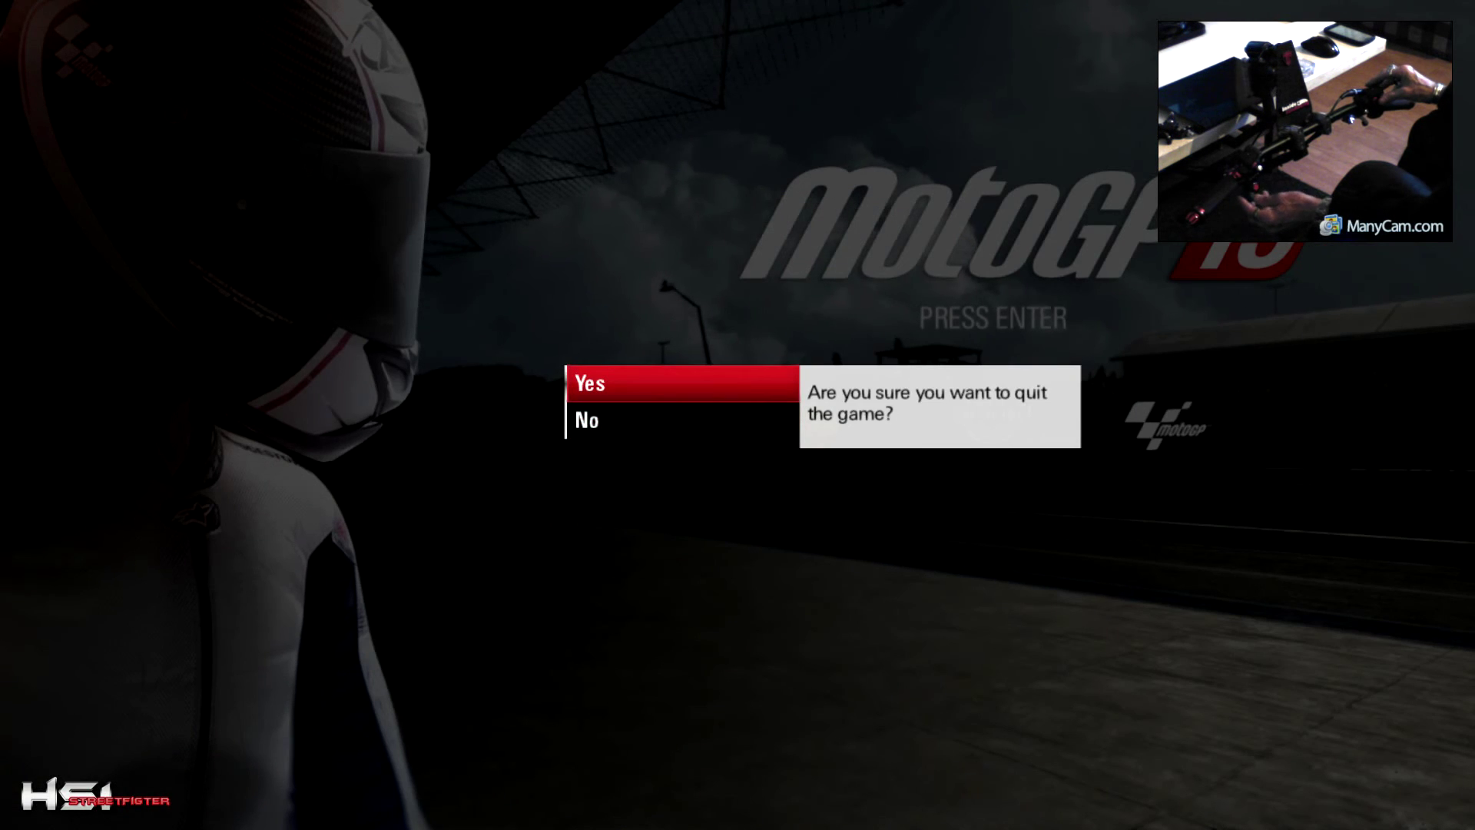
key("Return")
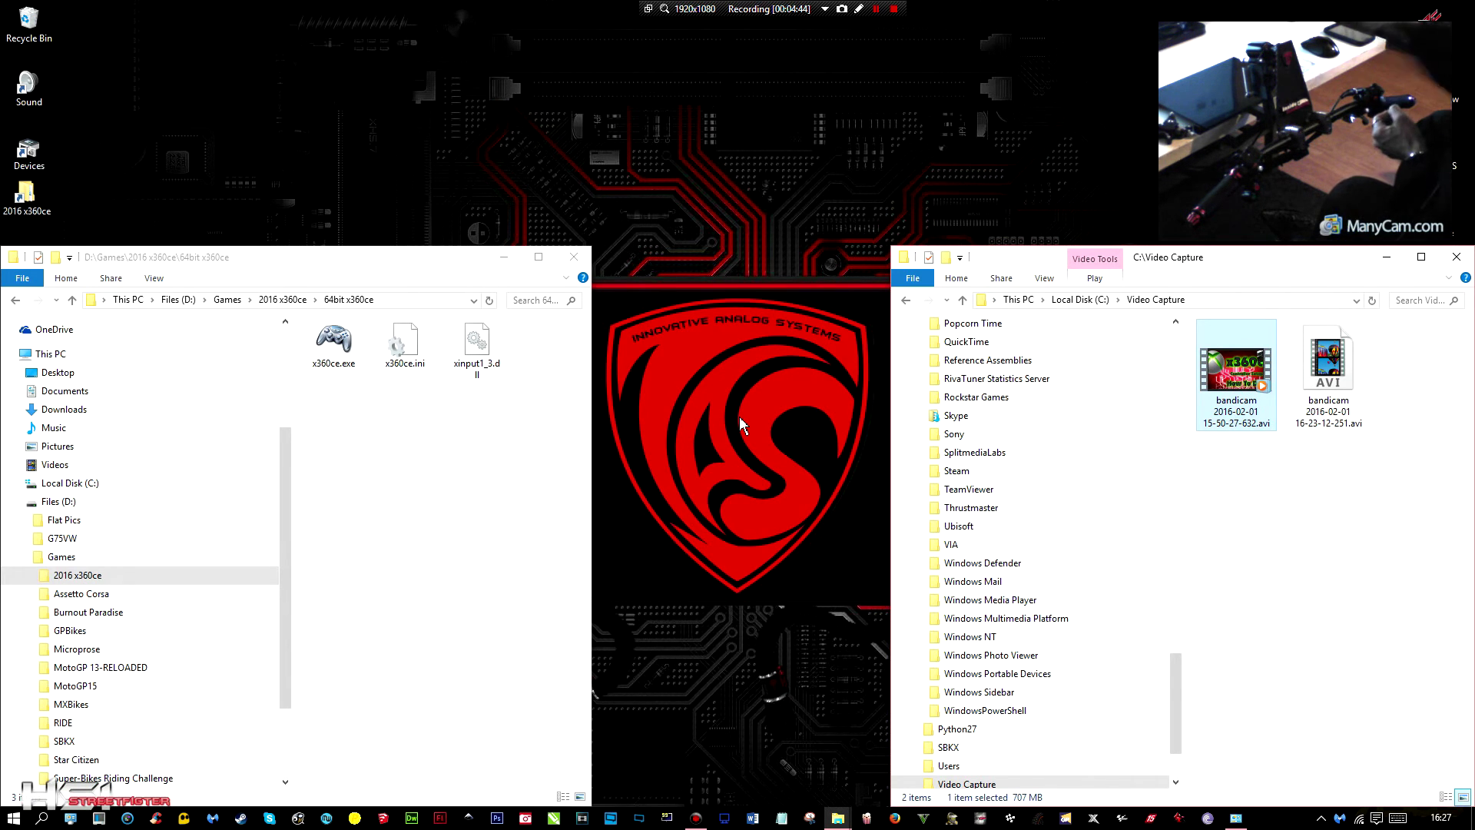
- Return to the MotoGP 15 game folder and examine the files in the 32bit x360ce folder within 2016 x360ce
left_click(906, 304)
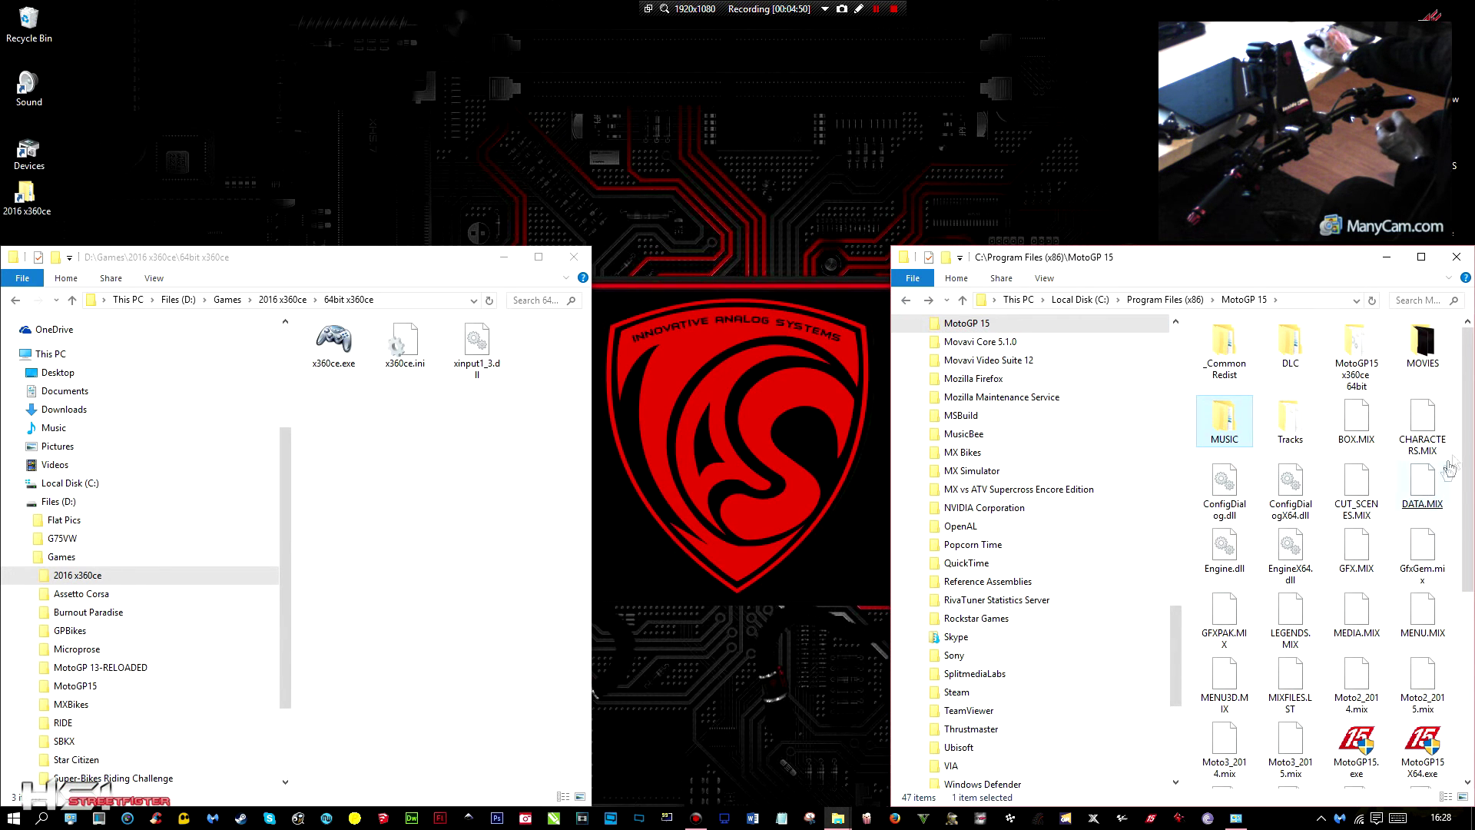
left_click_drag(1467, 449, 1467, 626)
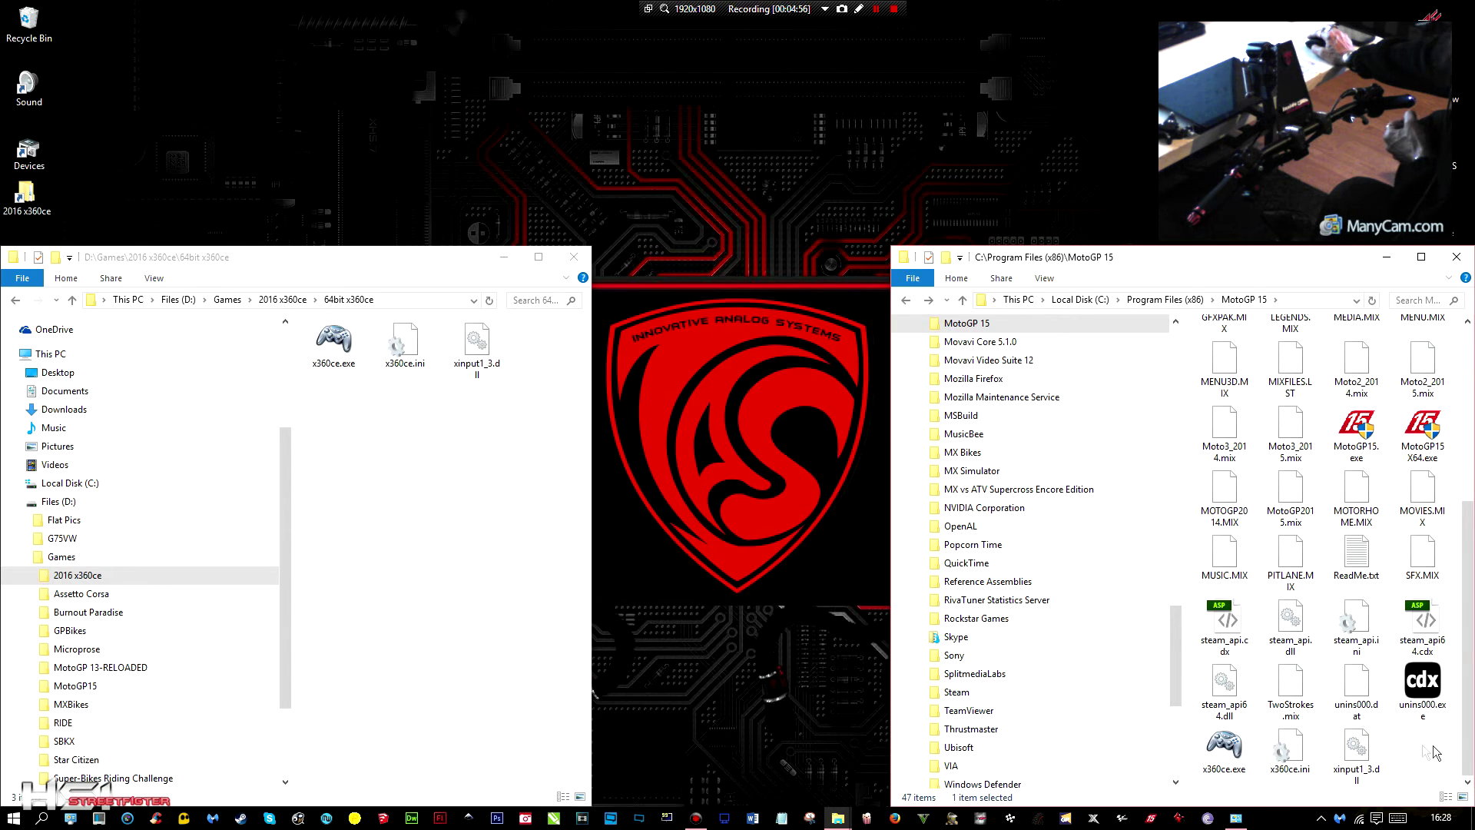
left_click(270, 301)
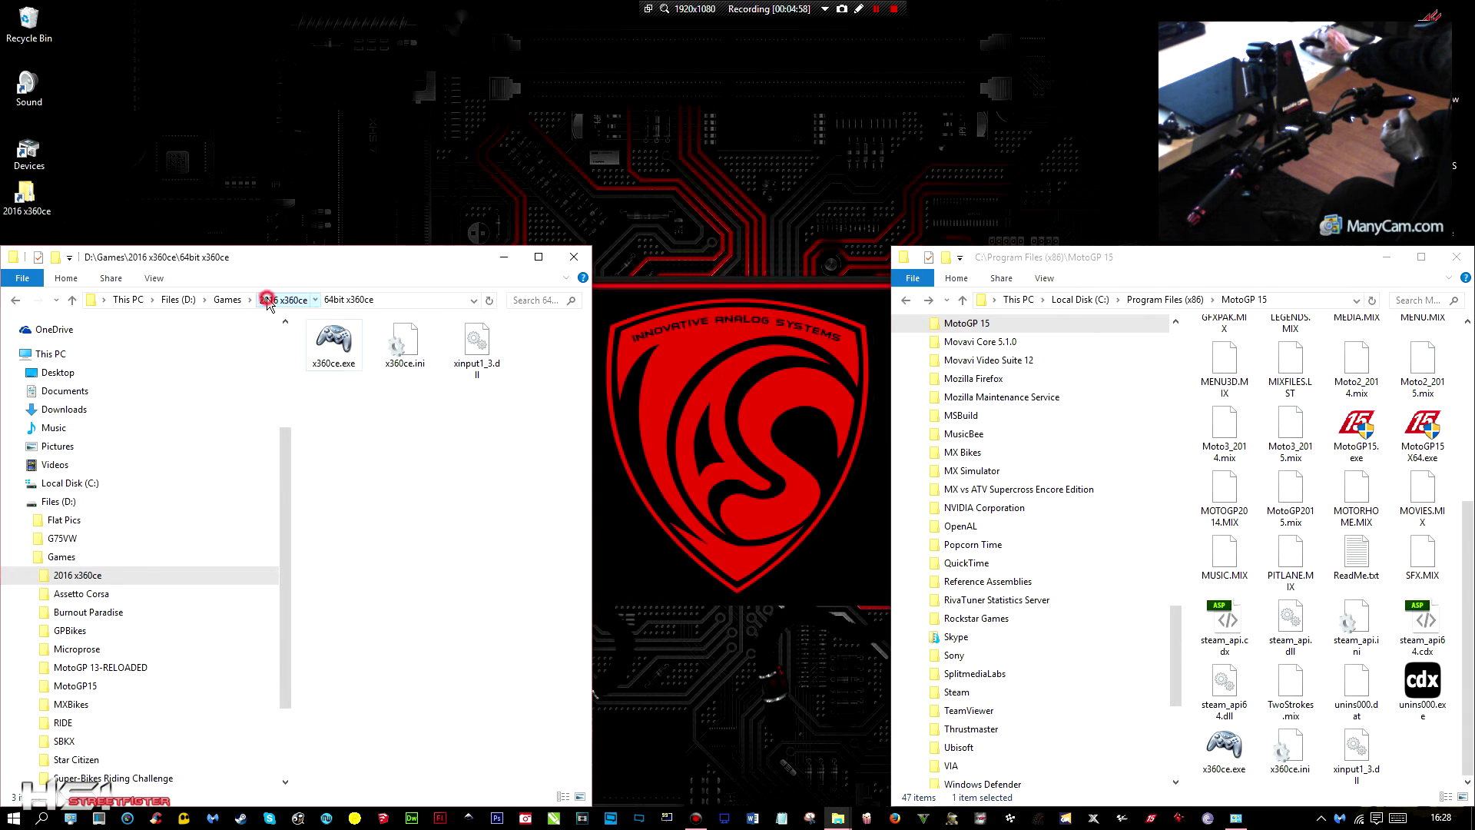
double_click(338, 357)
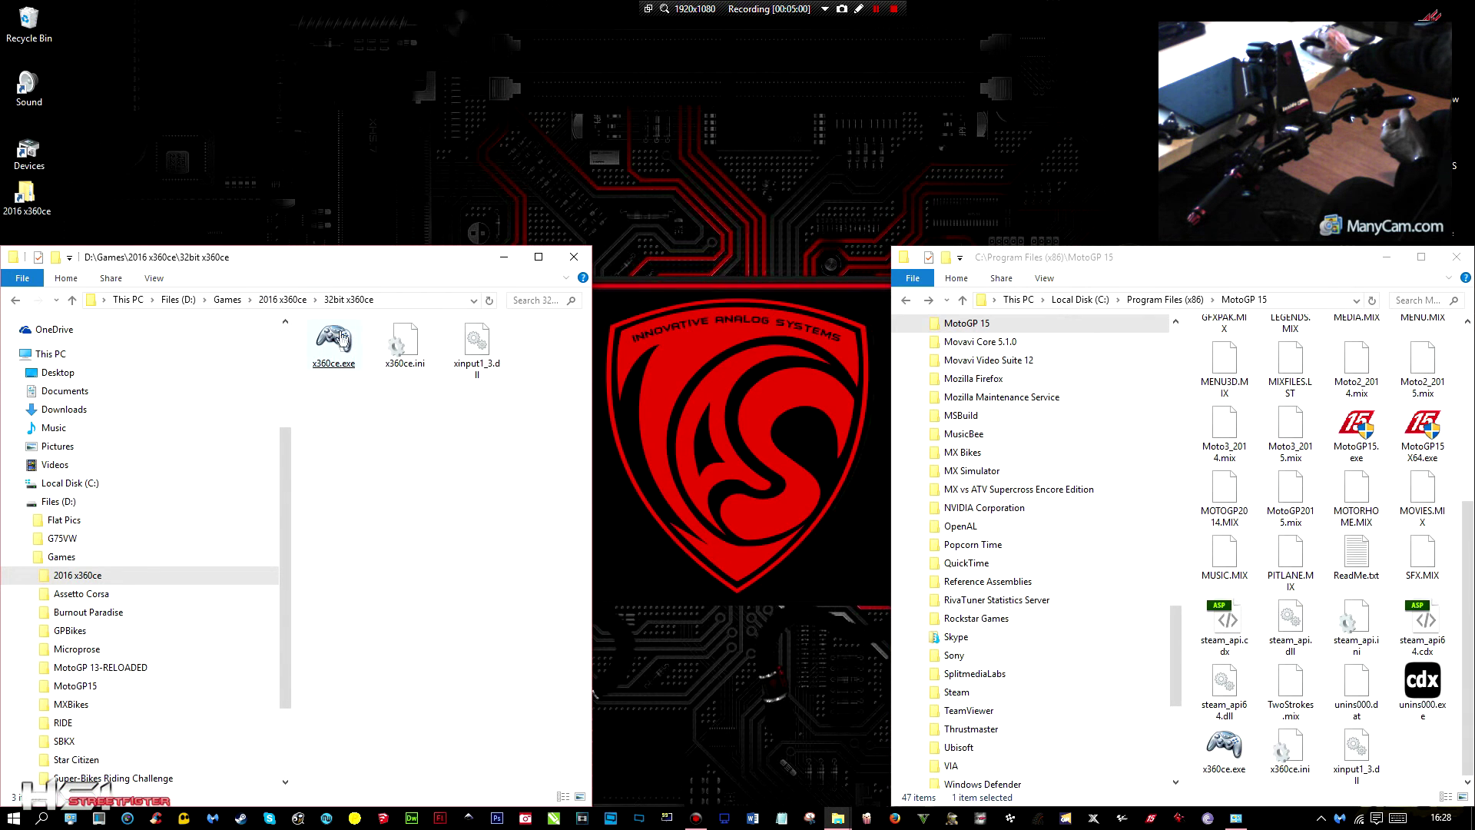
left_click(413, 351)
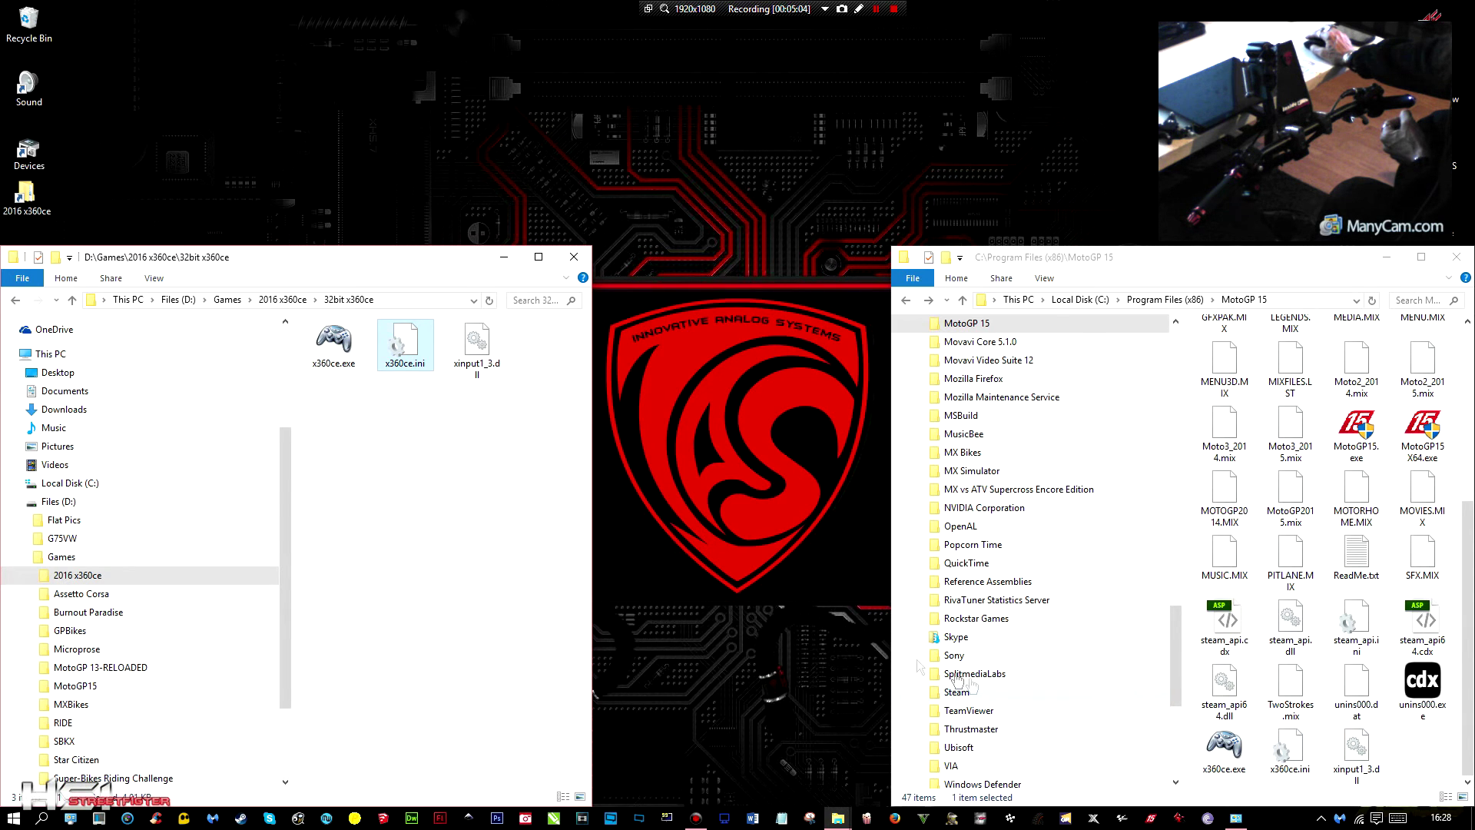
left_click(283, 299)
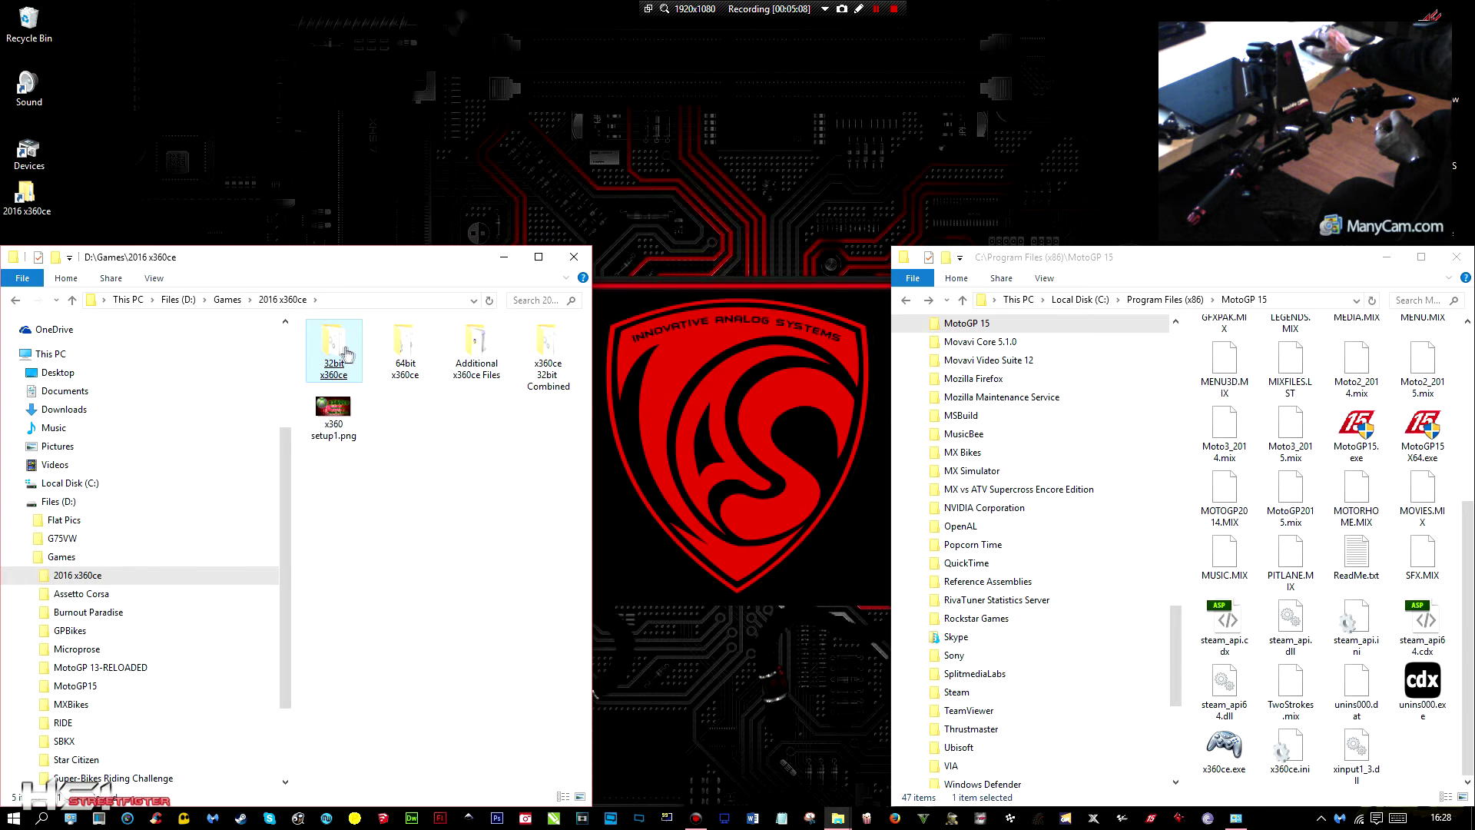
- Copy the 32bit x360ce folder from 2016 x360ce into the MotoGP 15 game folder
left_click_drag(1471, 549, 1472, 366)
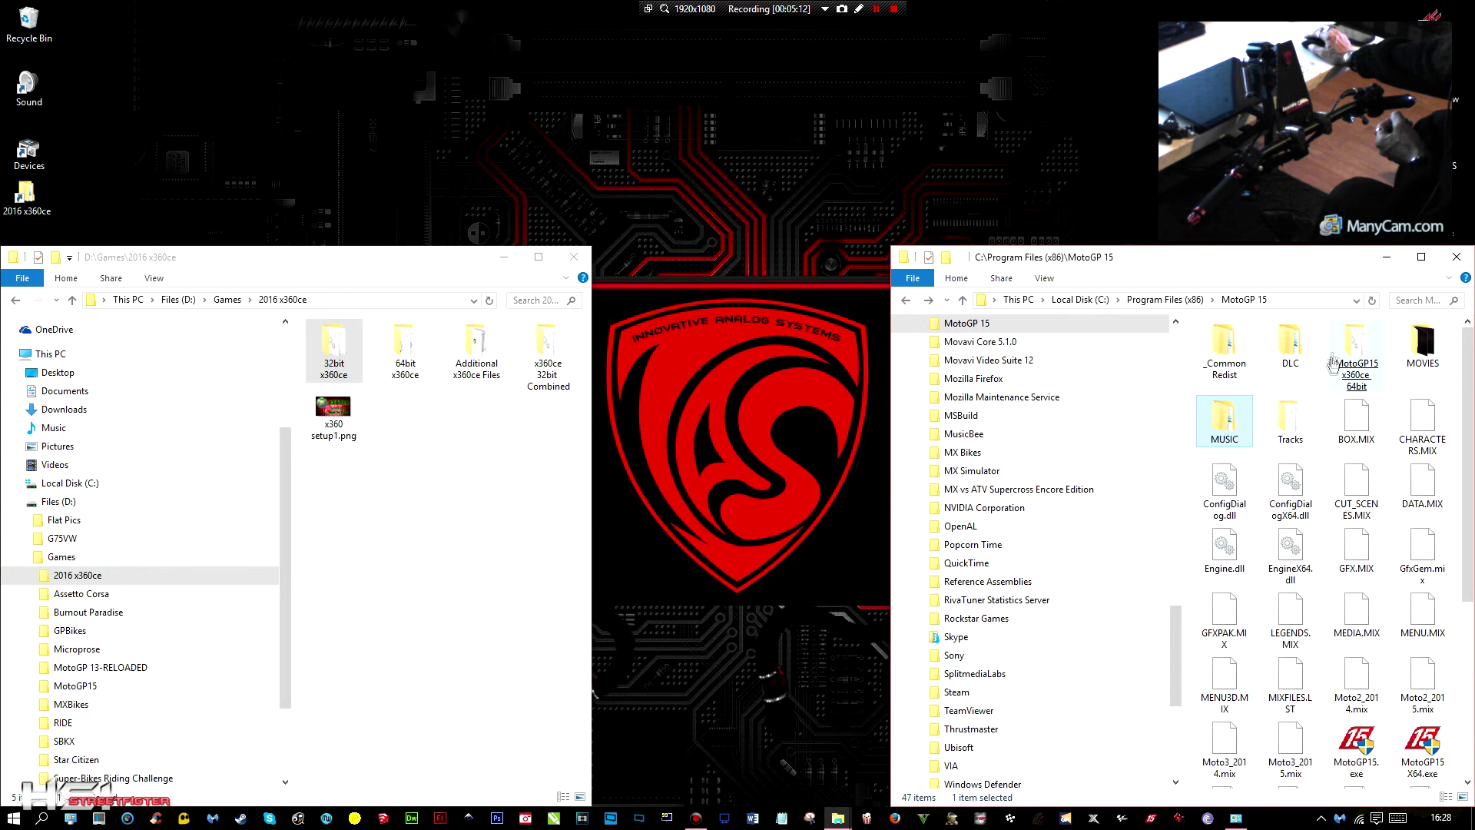
mouse_move(1364, 358)
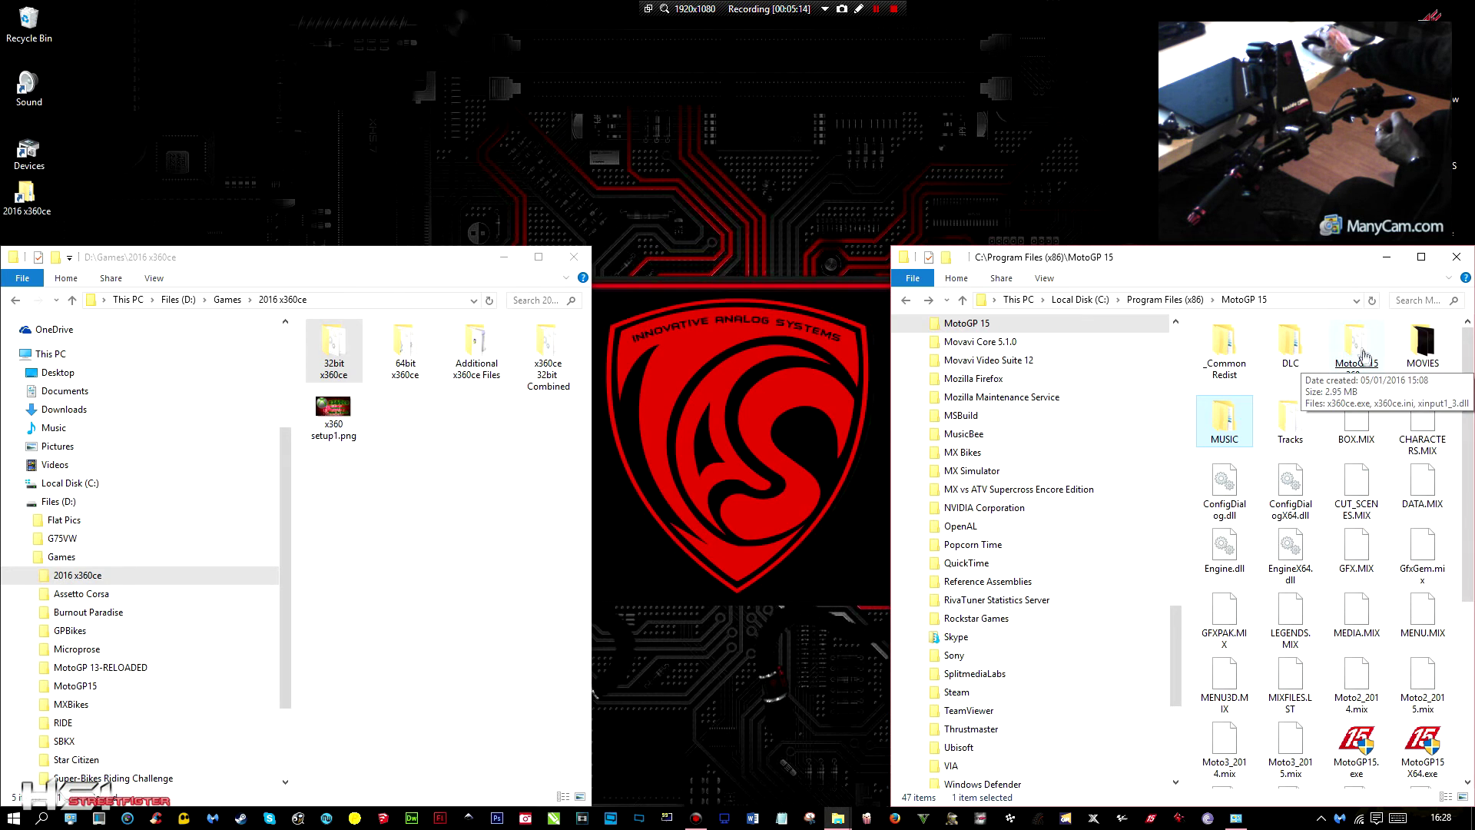
left_click(1358, 352)
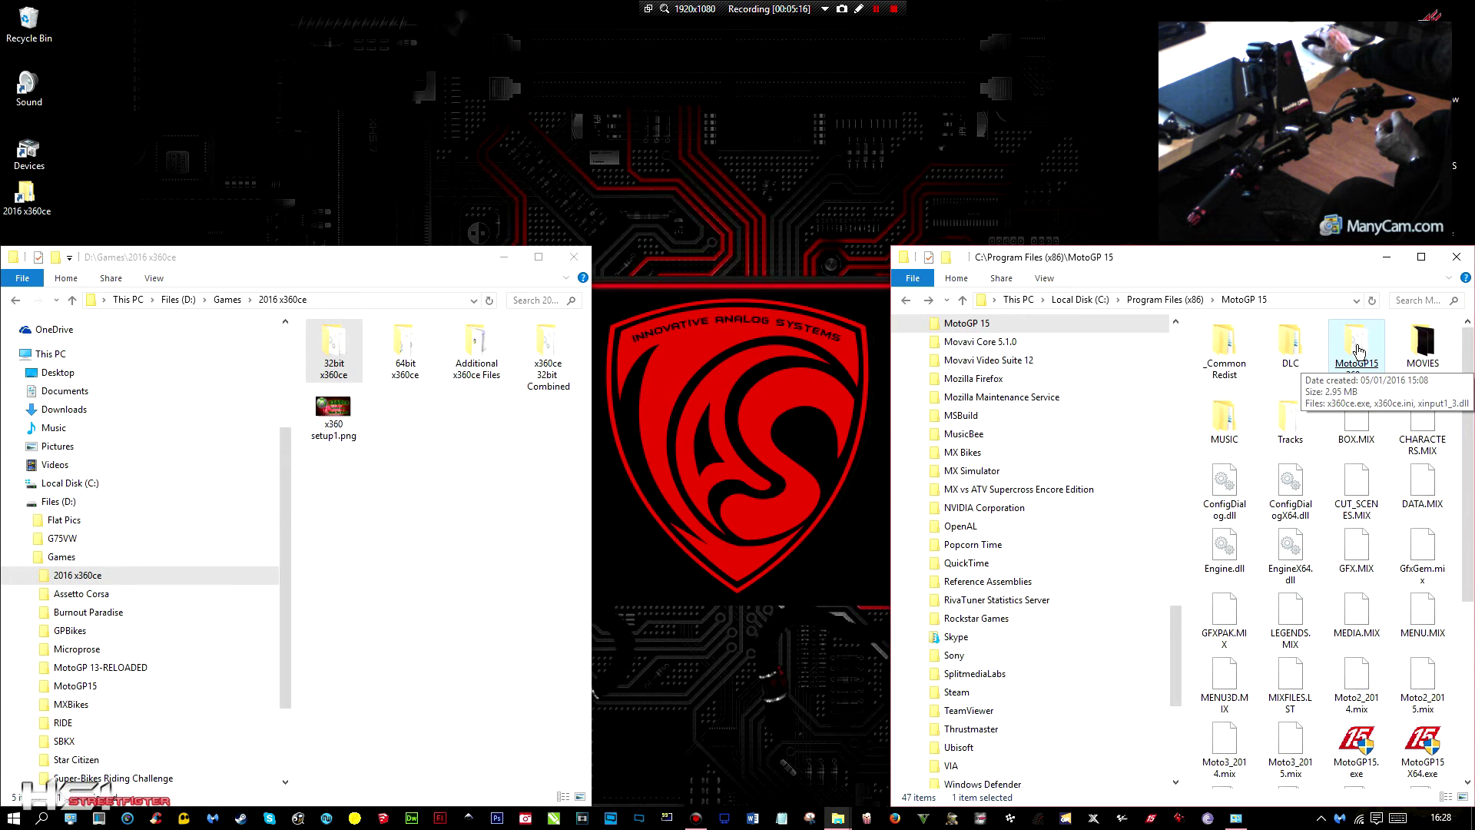
left_click_drag(350, 375, 1205, 459)
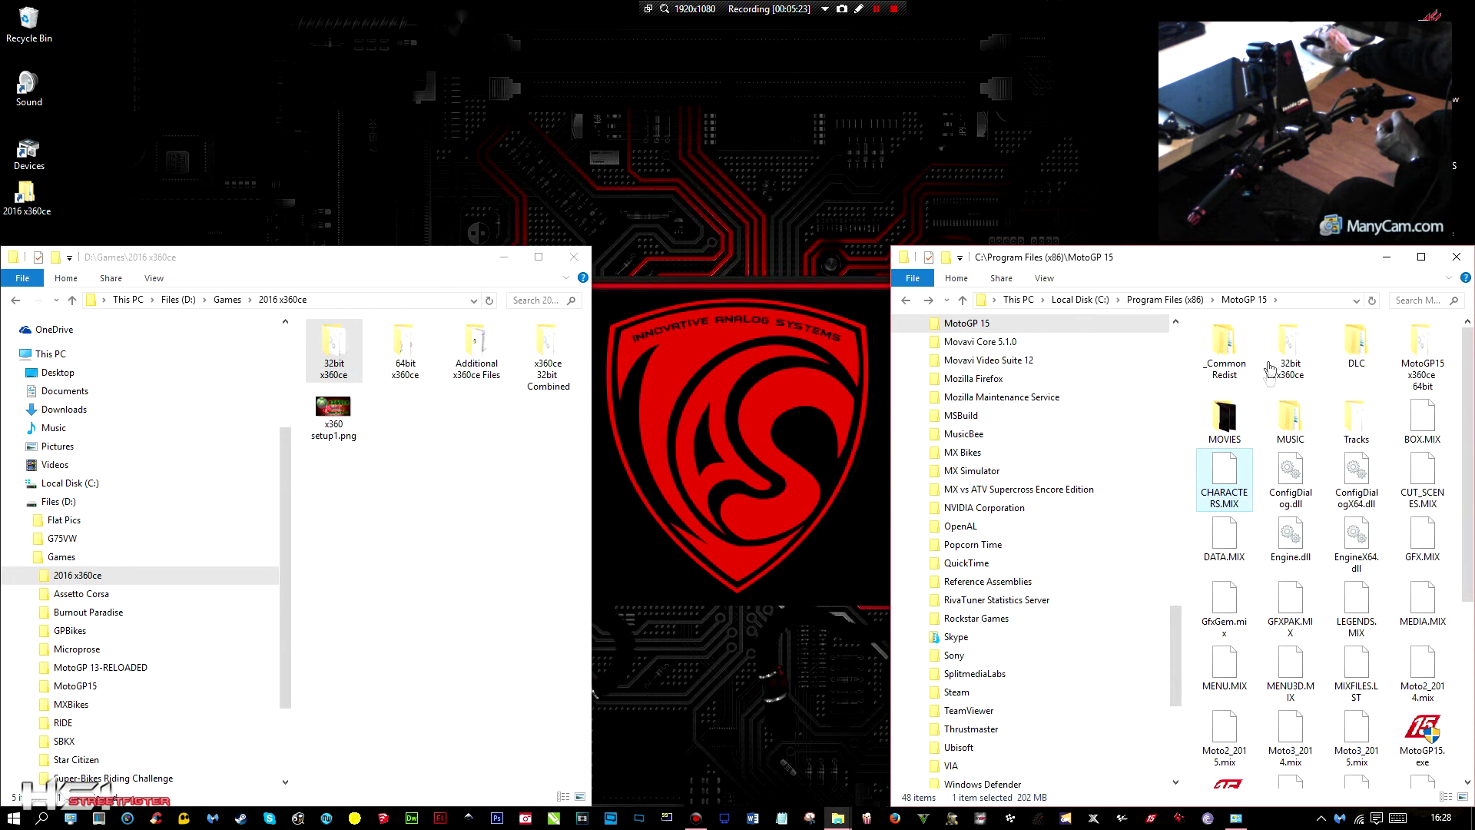
- Run x360ce.exe from the copied 32bit x360ce folder, save the Controller 1 configuration and close the emulator
left_click(1283, 378)
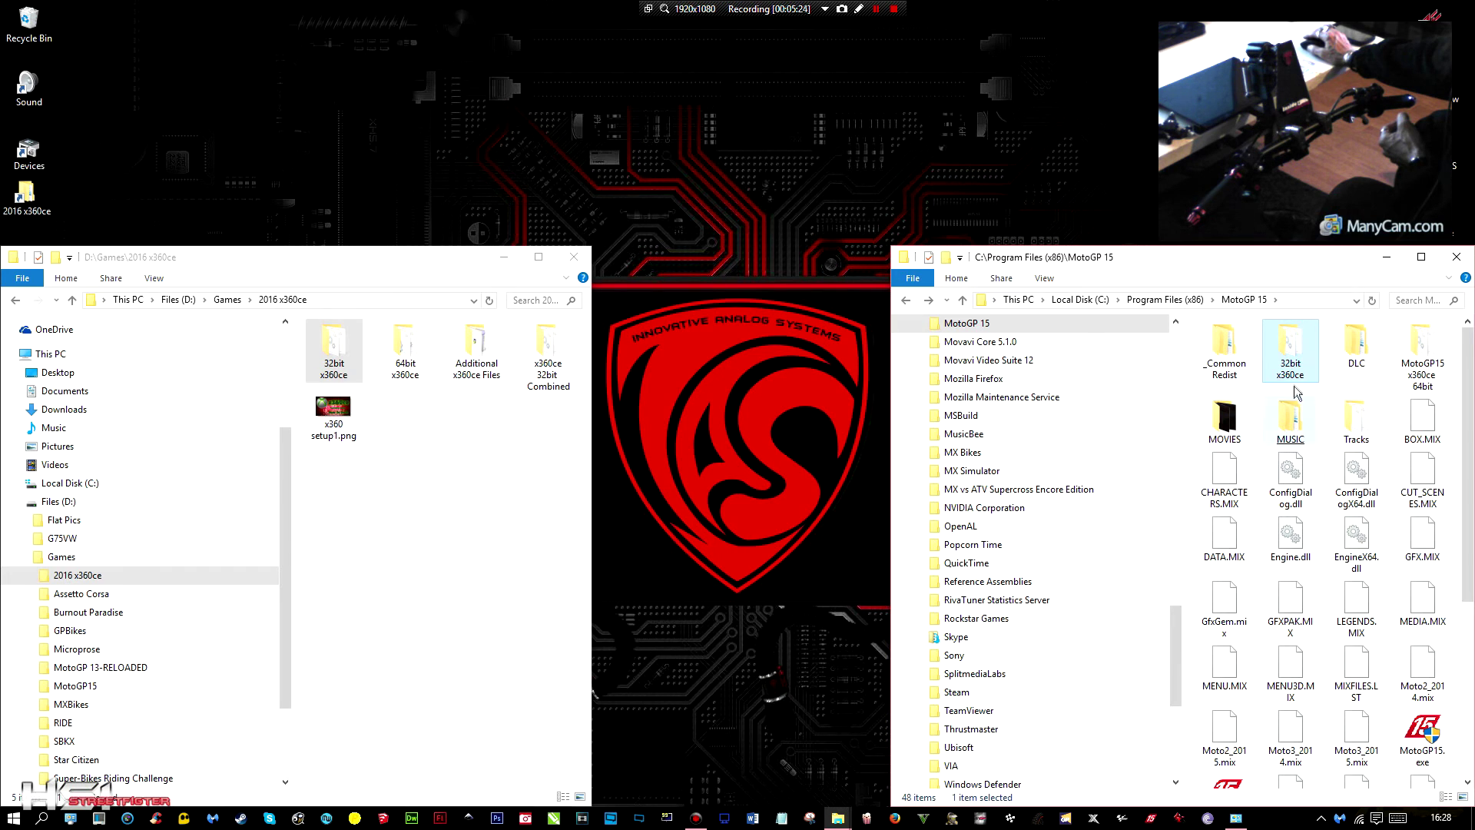
double_click(1290, 354)
left_click(1292, 344)
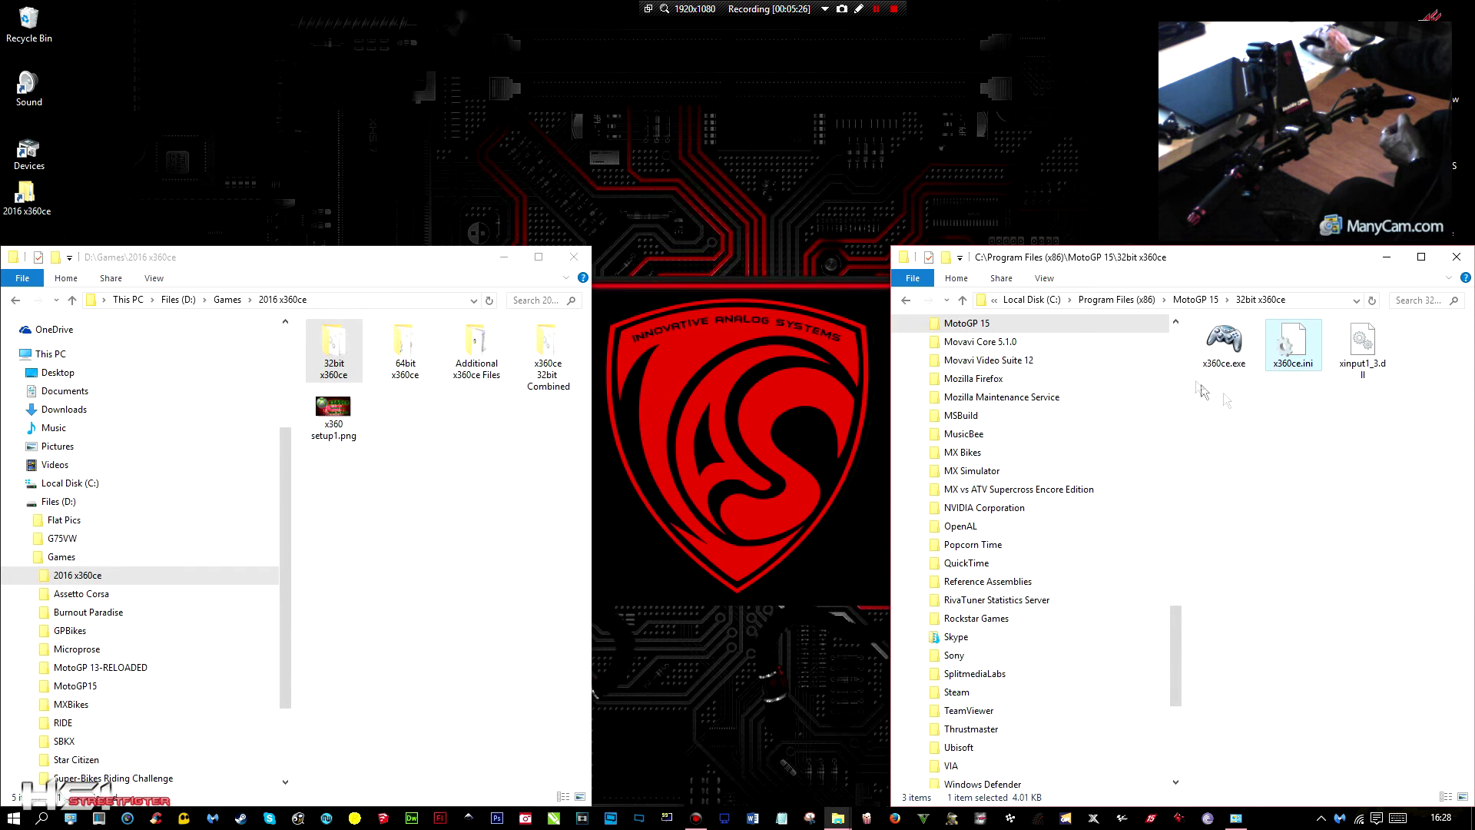
double_click(1237, 344)
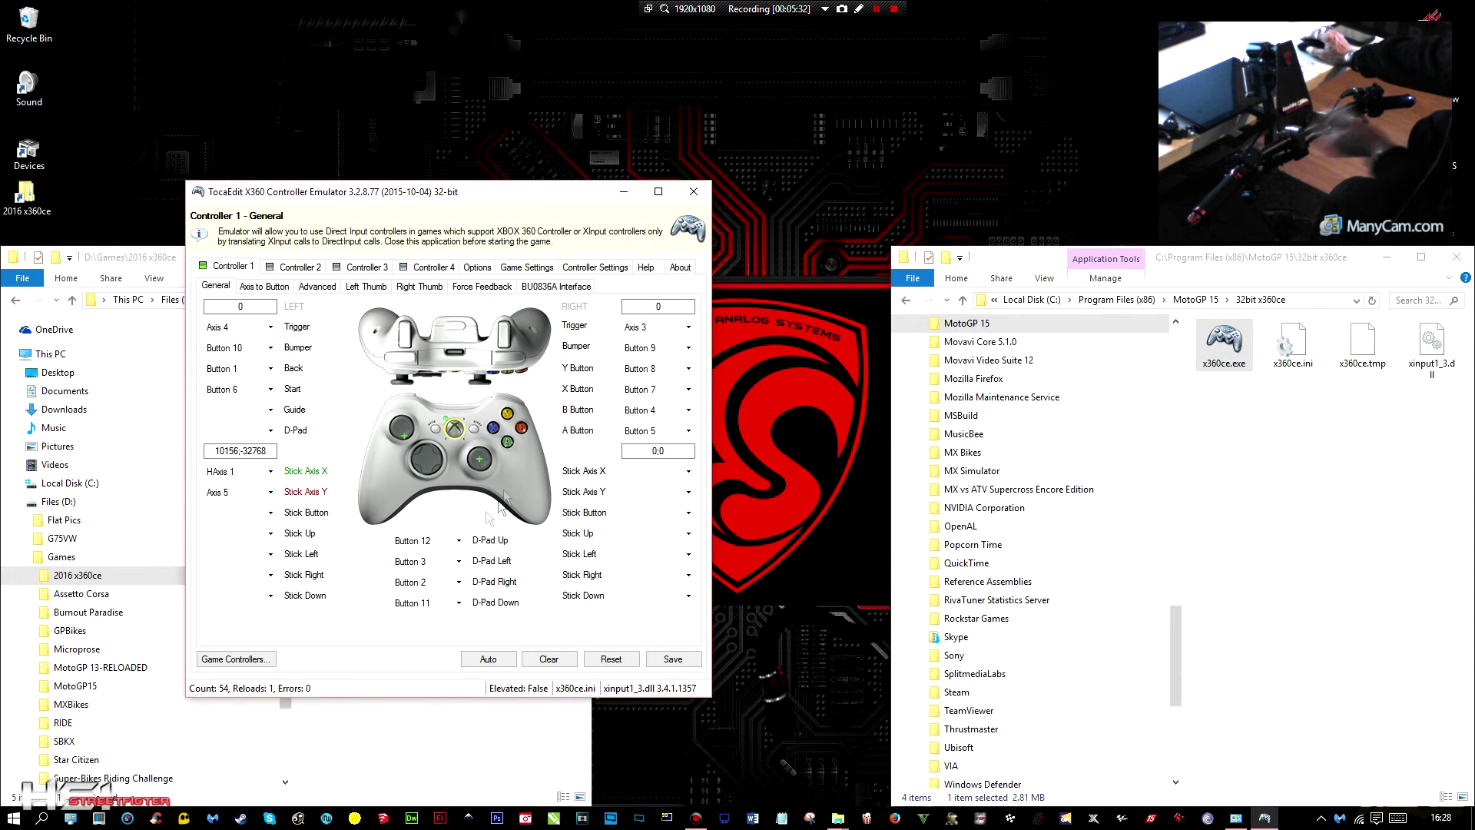
left_click(675, 658)
left_click(694, 192)
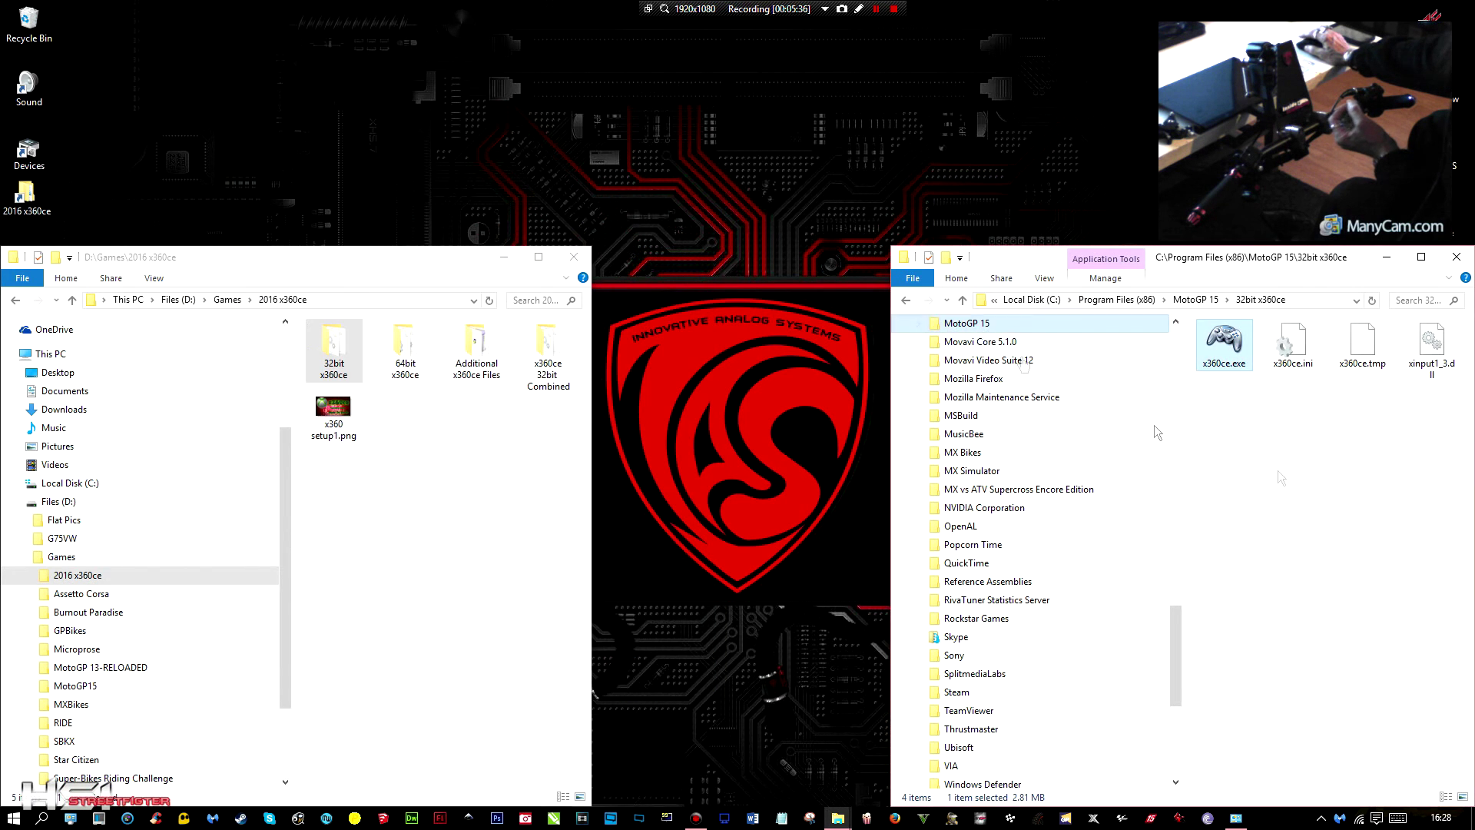
- Check the x360ce.ini file in the copied folder, then go back to the x360ce files in the MotoGP 15 folder
left_click(1297, 352)
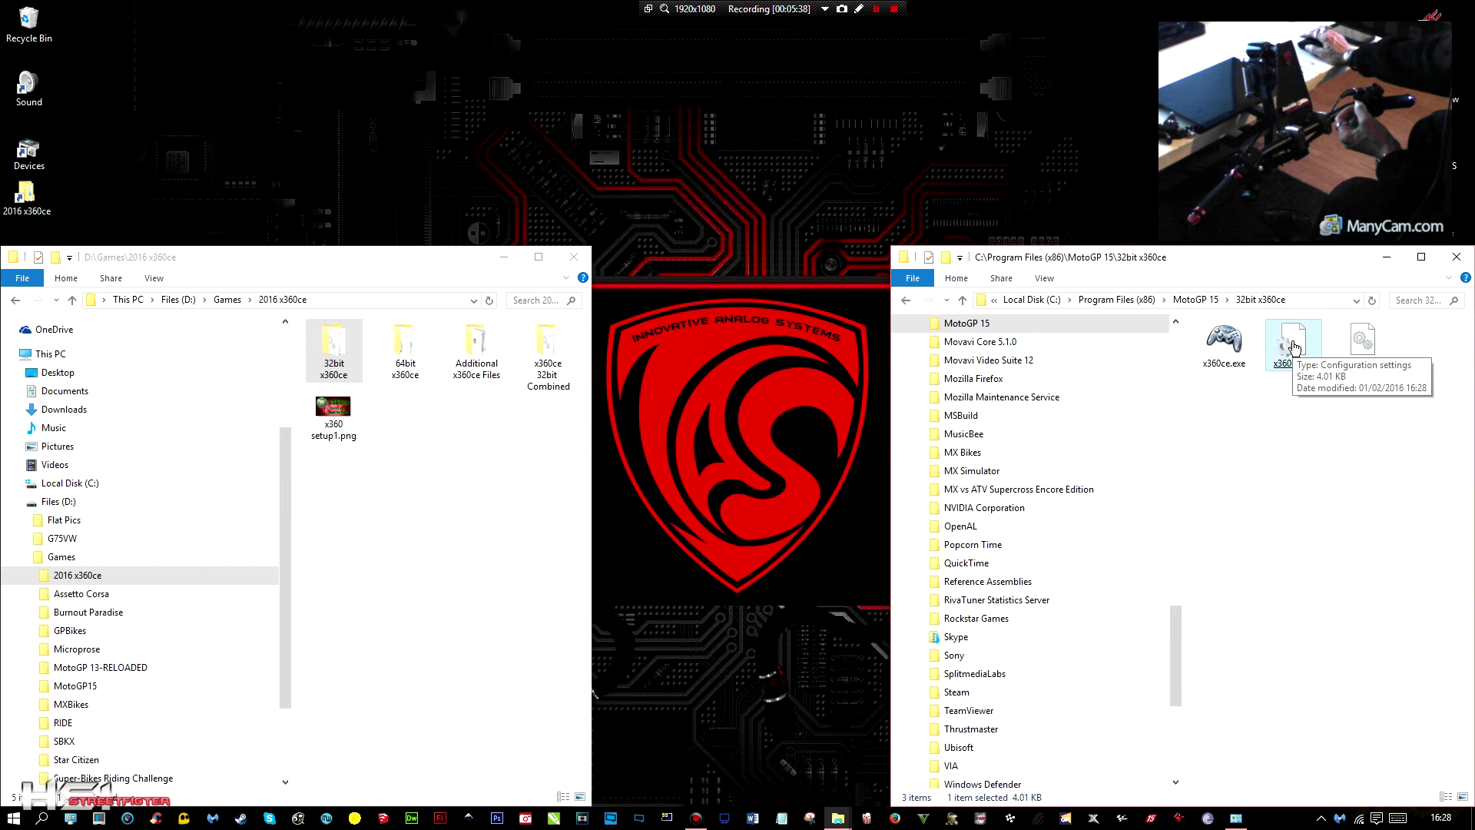
left_click(1195, 299)
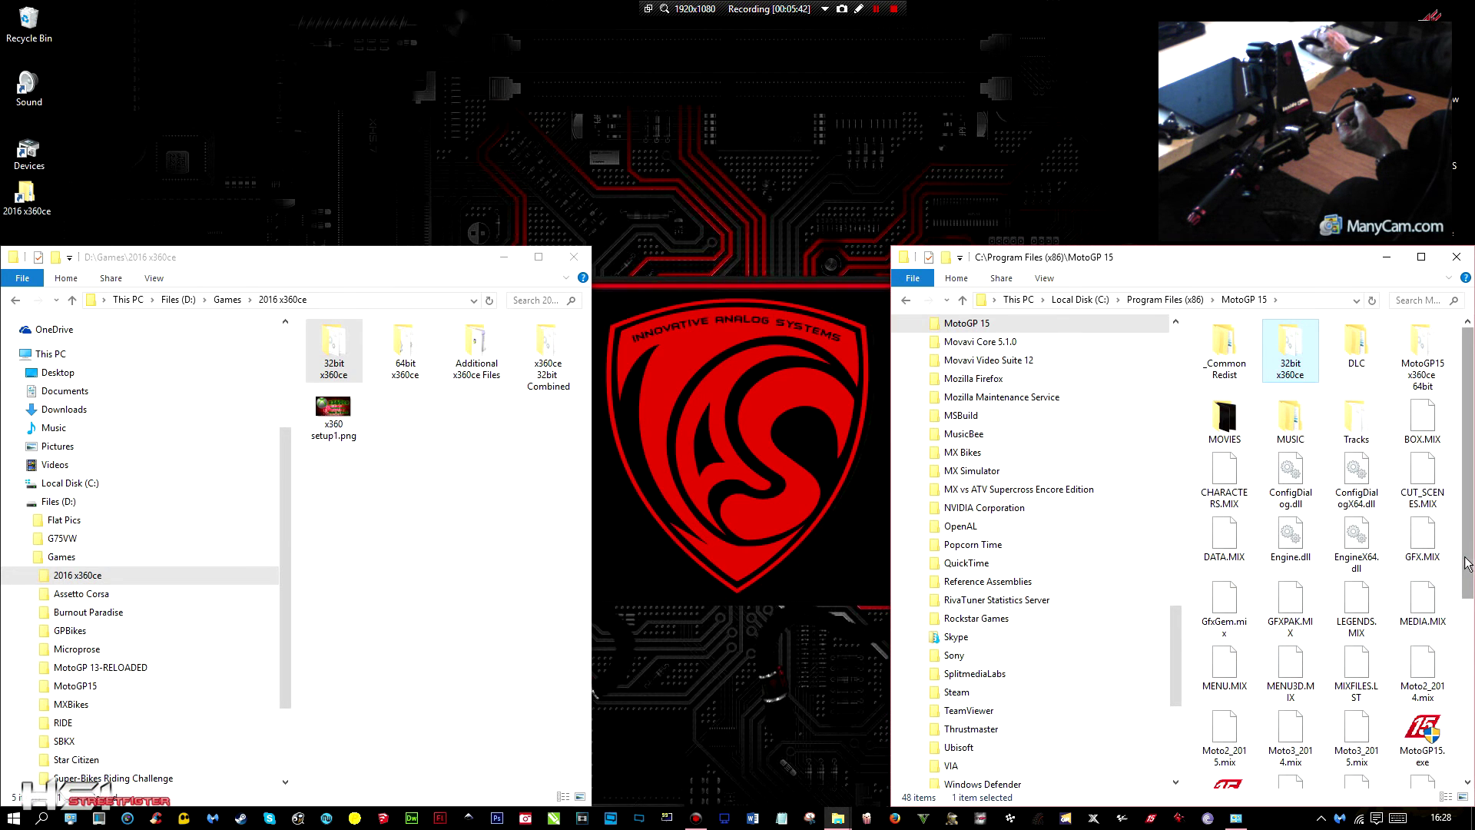
scroll(1462, 557, "down", 3)
scroll(1470, 691, "down", 2)
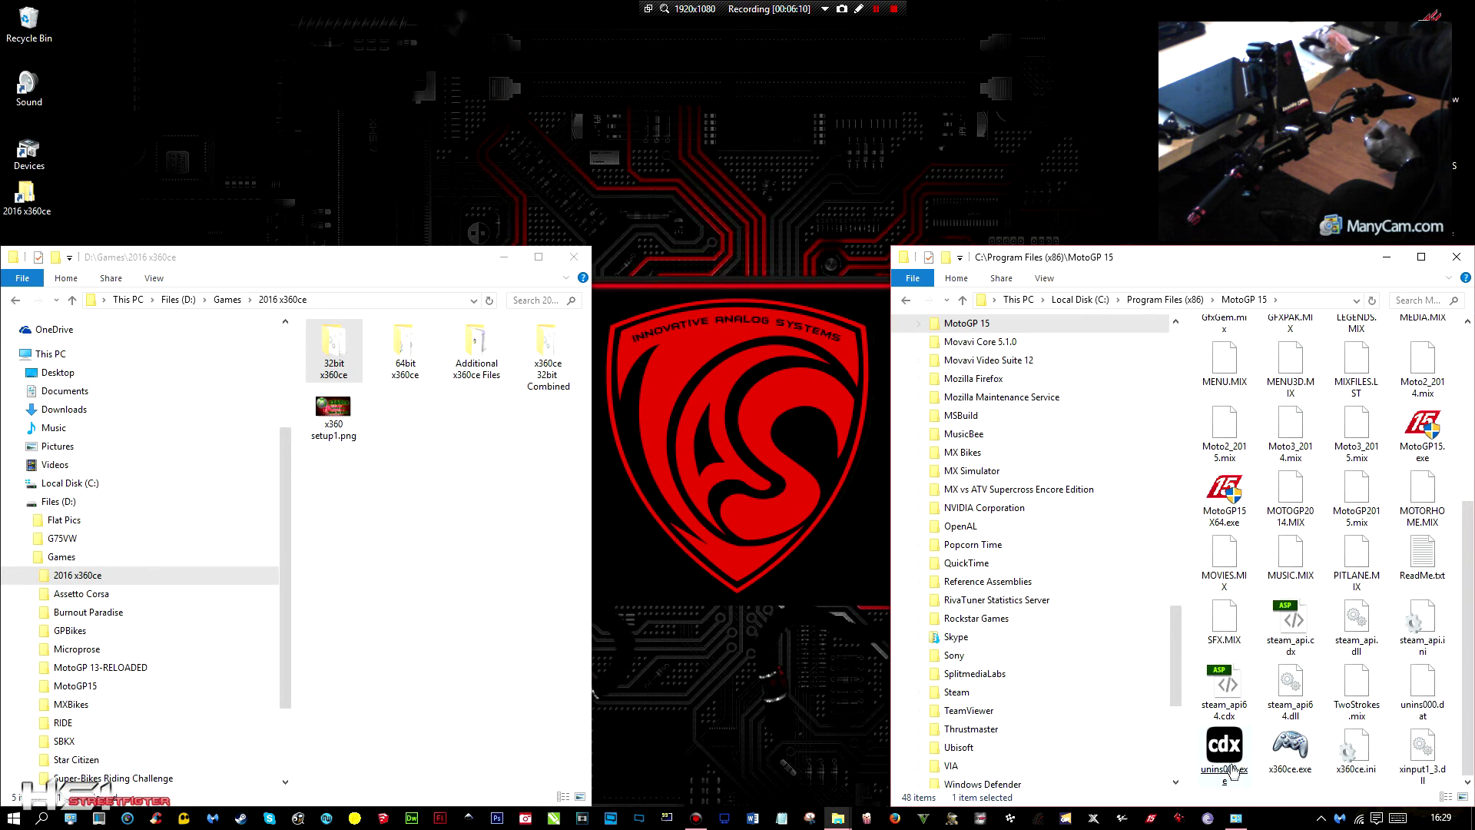
- Look up the BU0836A Interface game controller in Devices and Printers, then minimize that window
left_click(1235, 817)
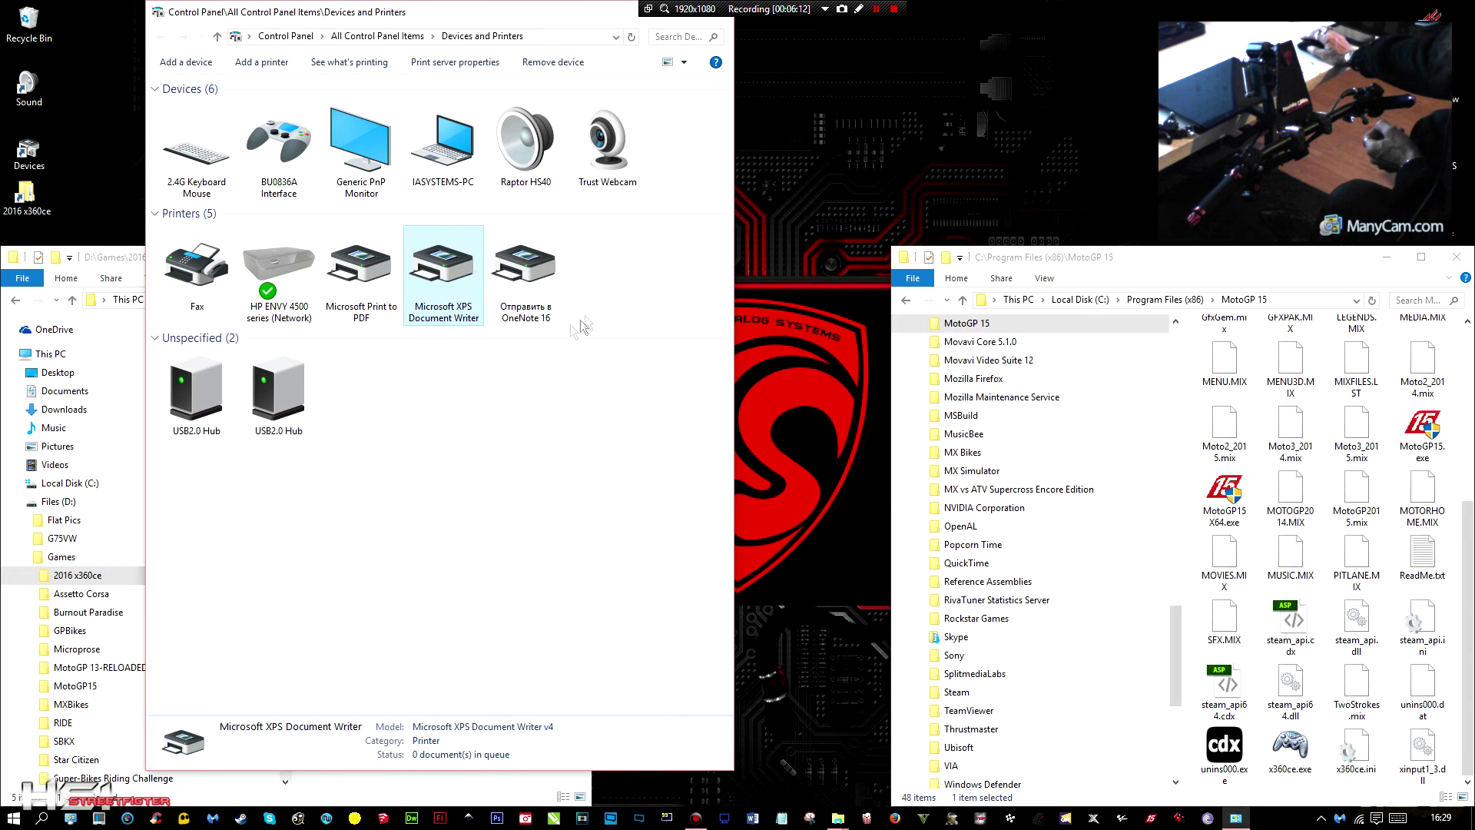
left_click(231, 163)
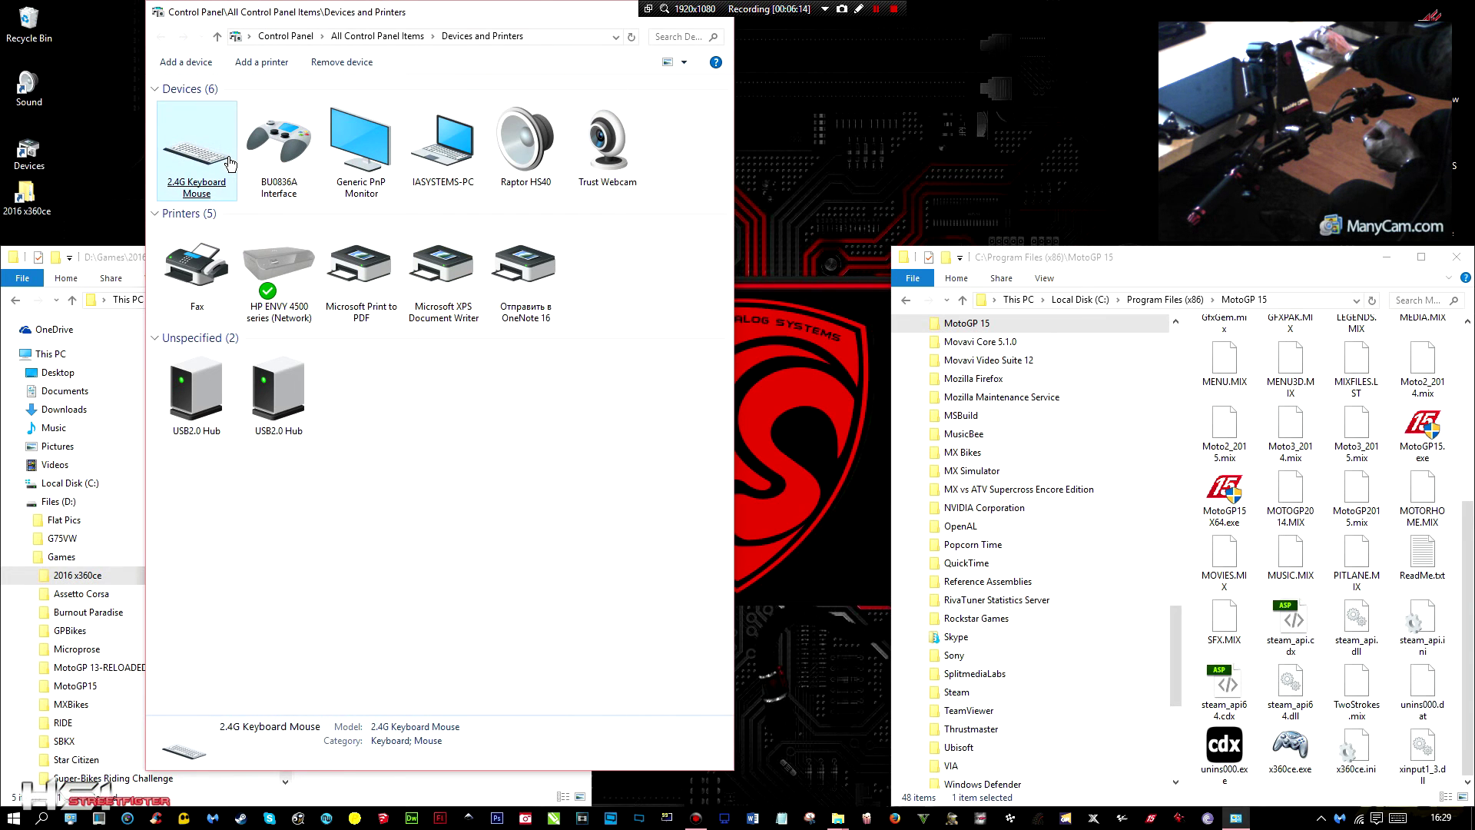
left_click(273, 158)
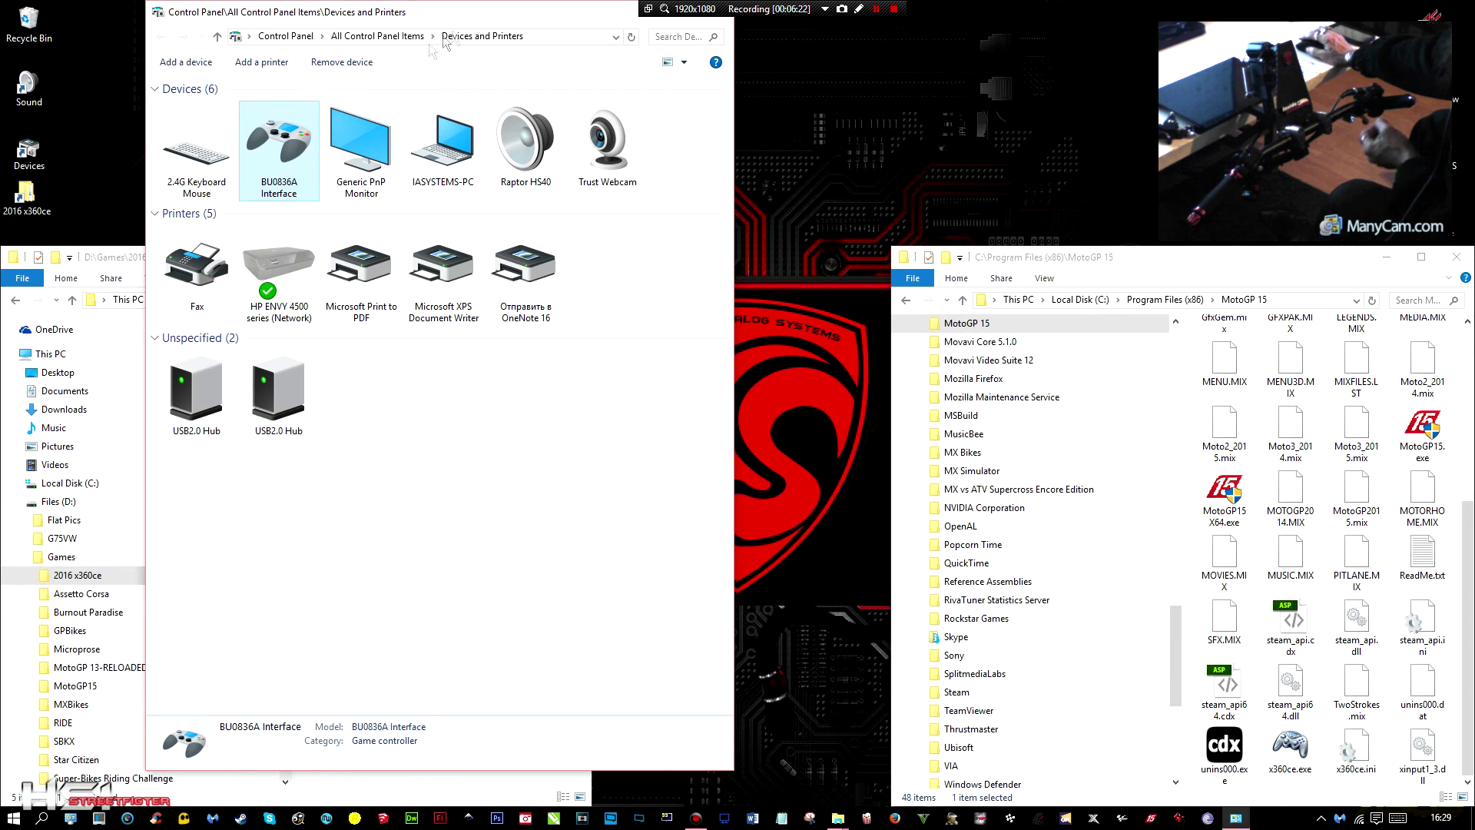
left_click(495, 23)
left_click_drag(499, 23, 496, 72)
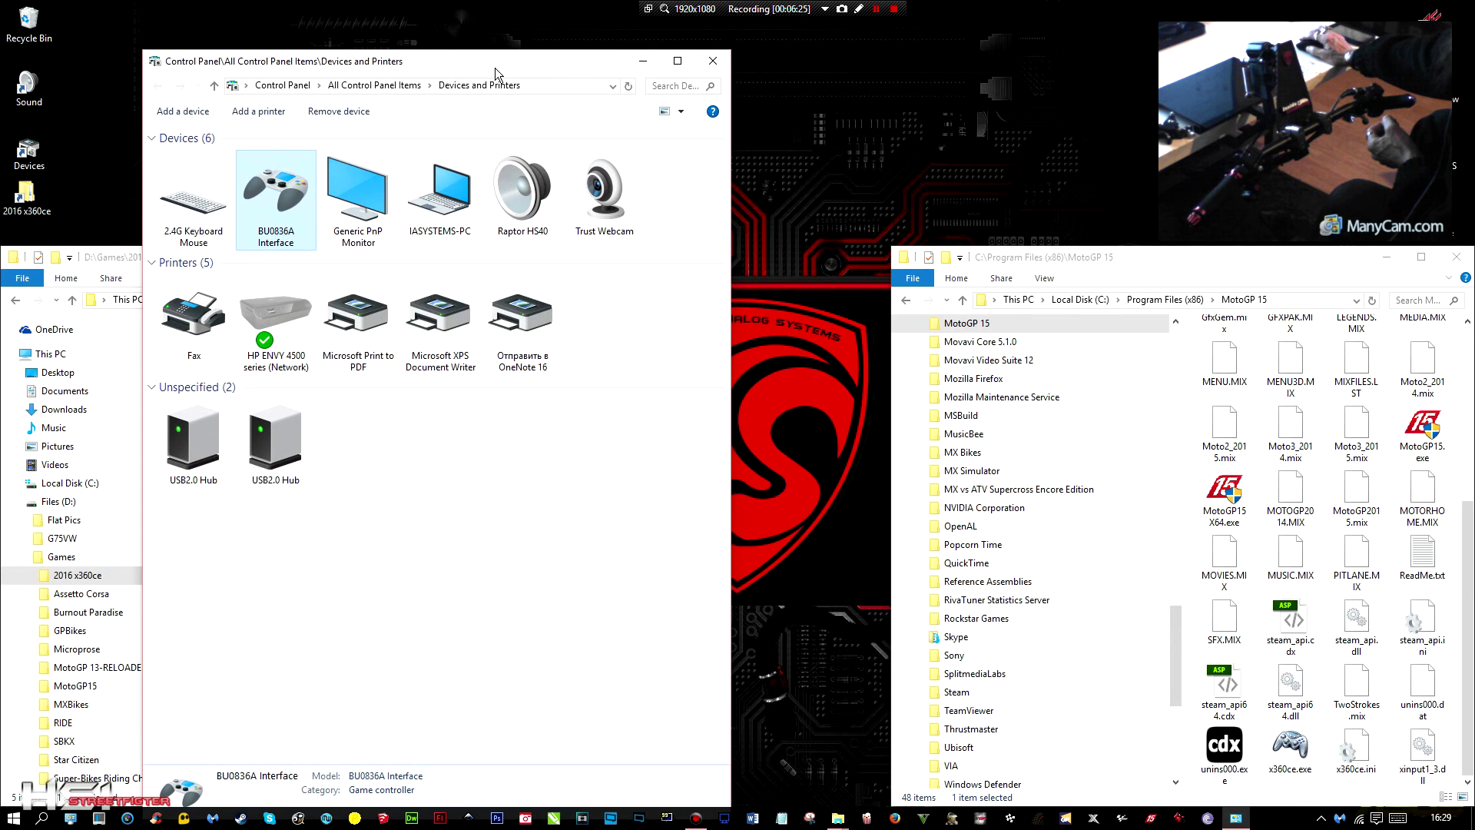
left_click(646, 62)
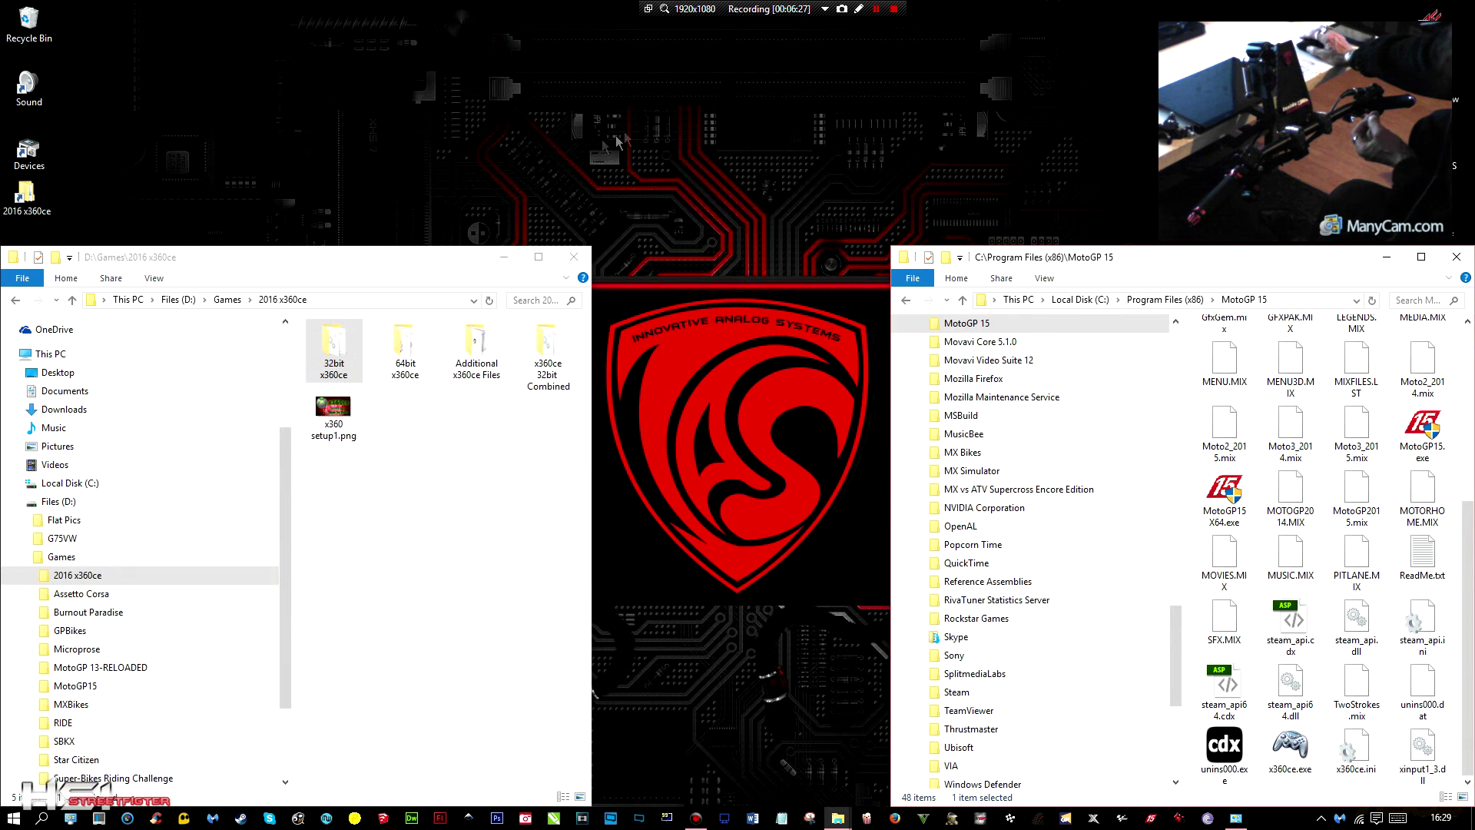